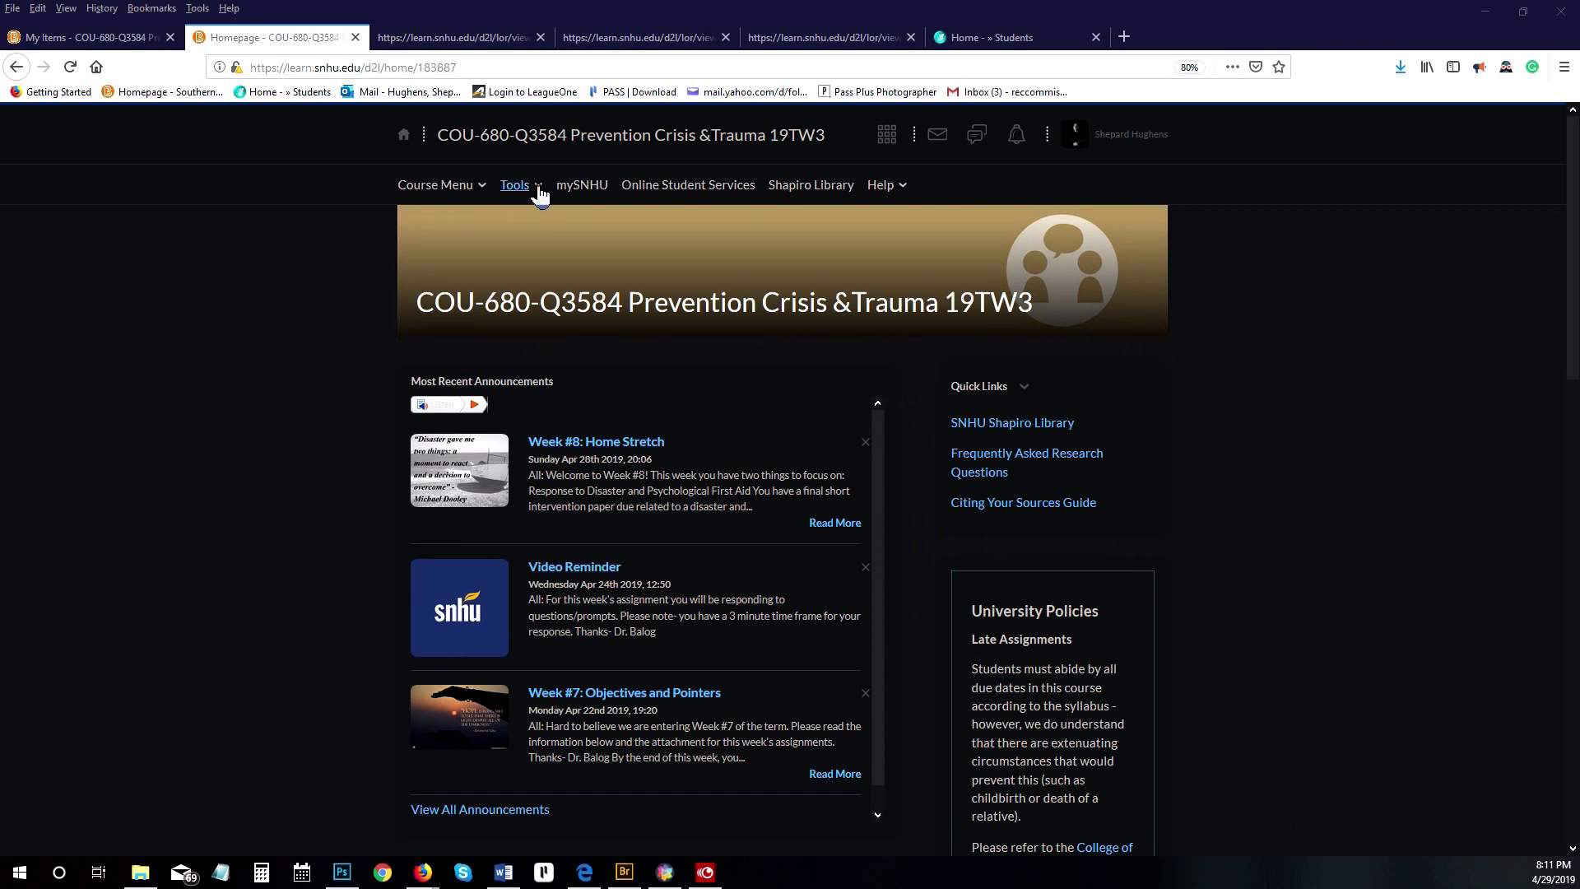
From the course Tools list, go to ePortfolio and begin a new presentation.
click(539, 191)
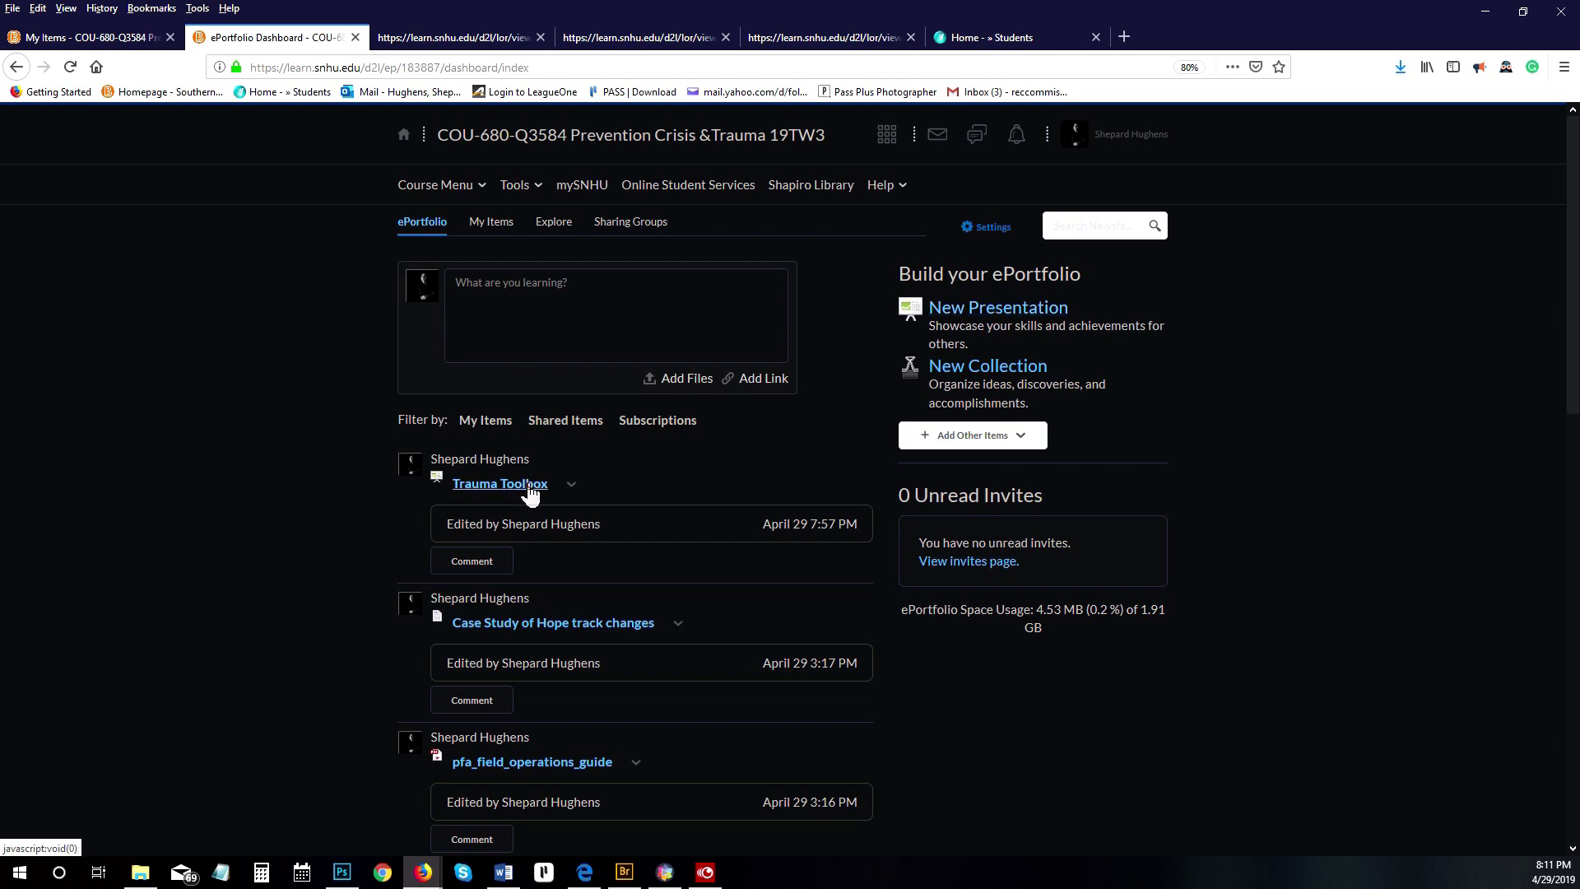
click(1014, 315)
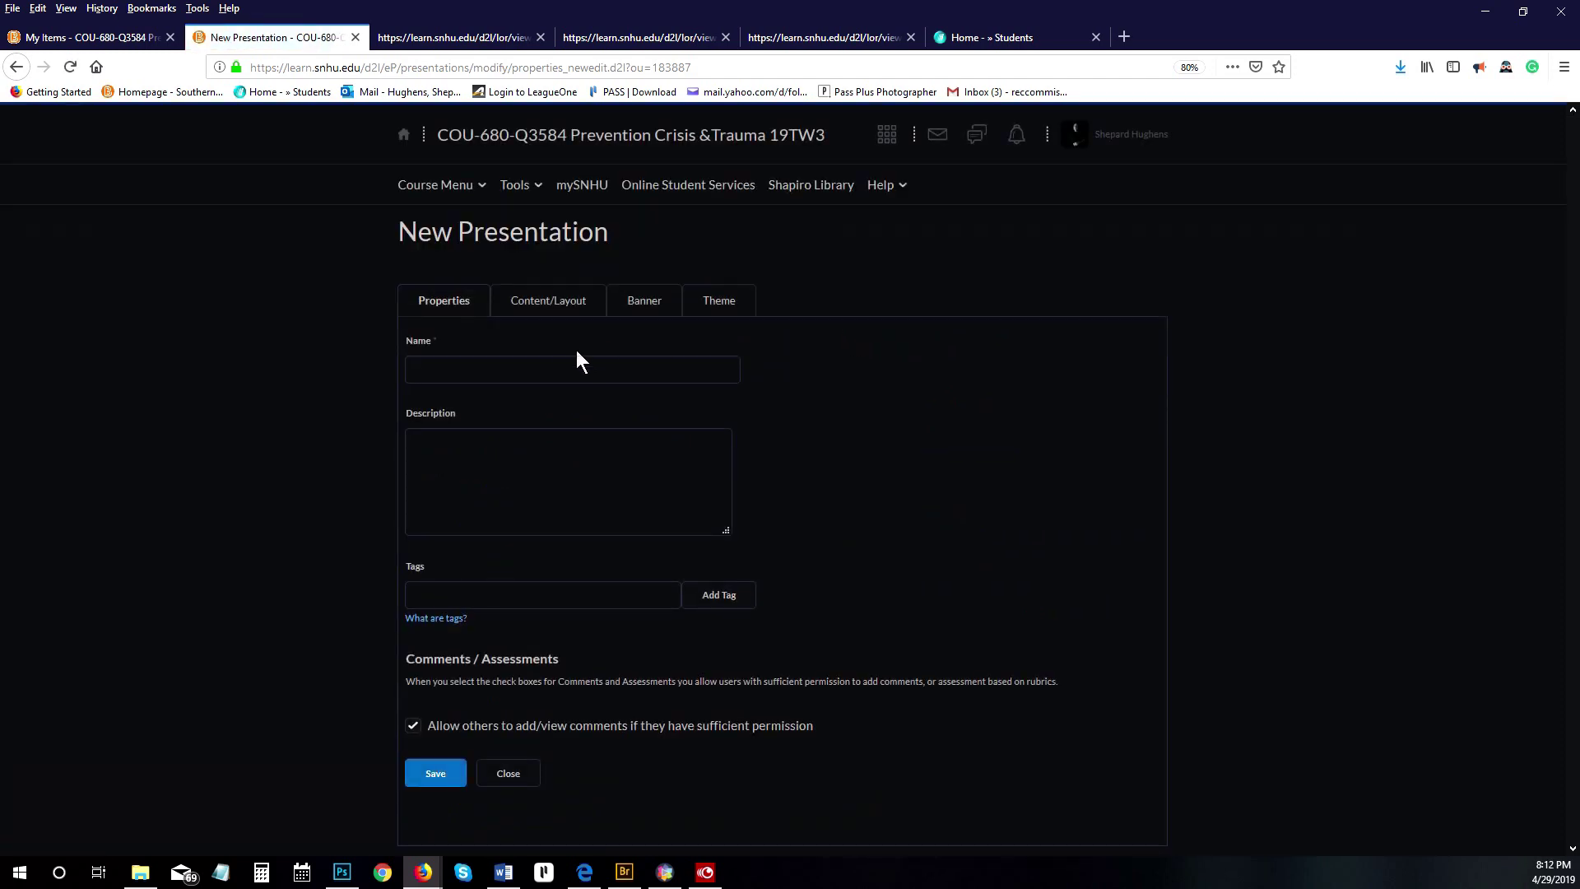
Name the new presentation 'COU 680 Trauma Toolbox' and save it.
click(548, 374)
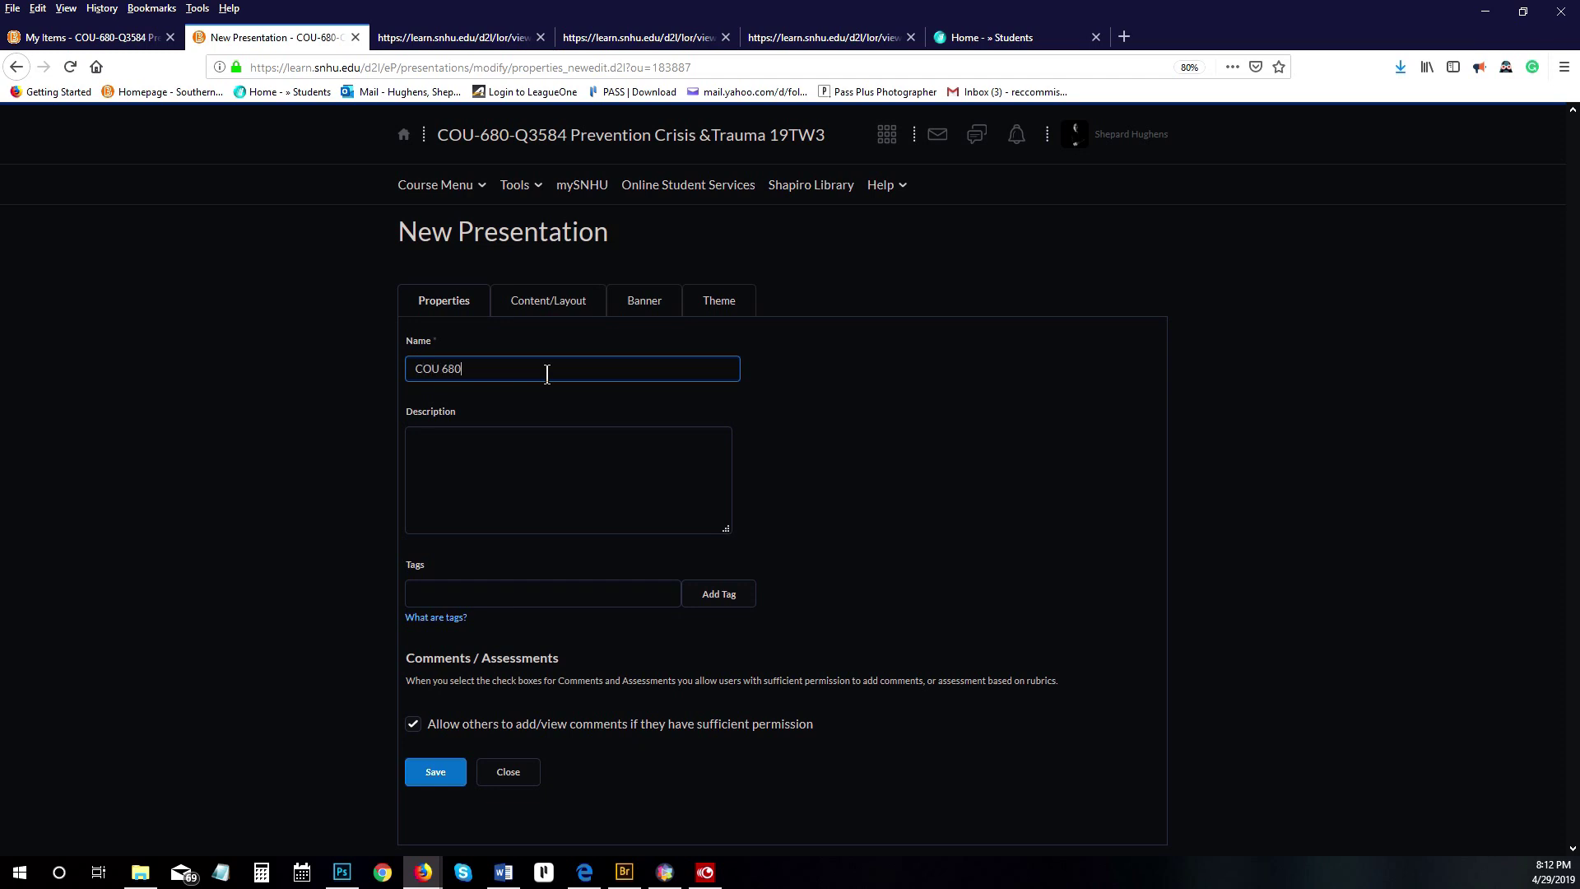
text(COU 680 Trauma Toolbox)
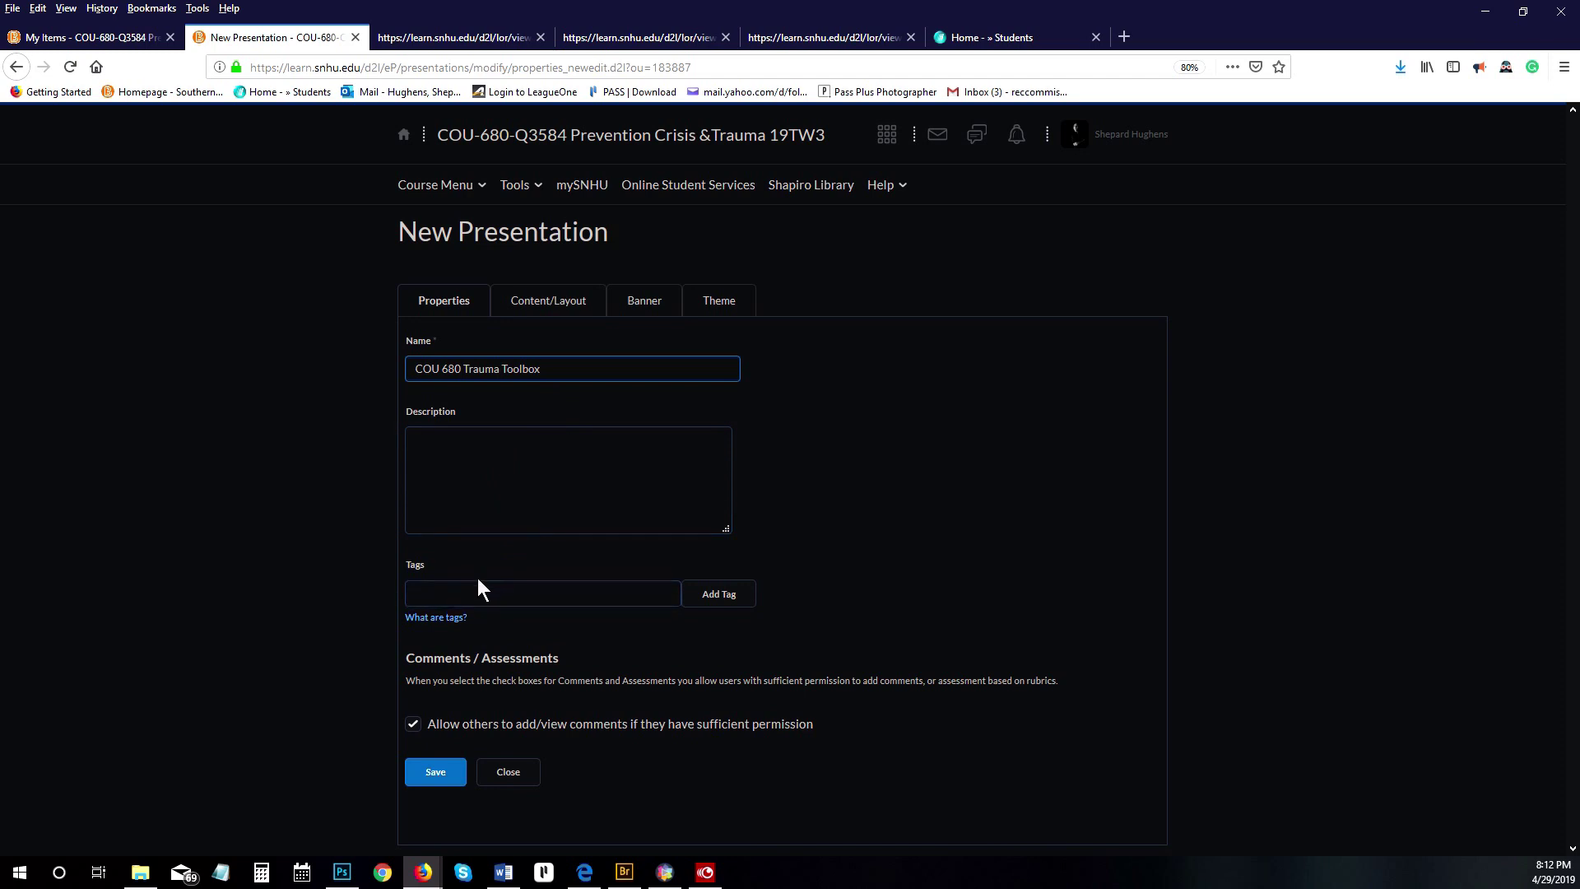
click(440, 773)
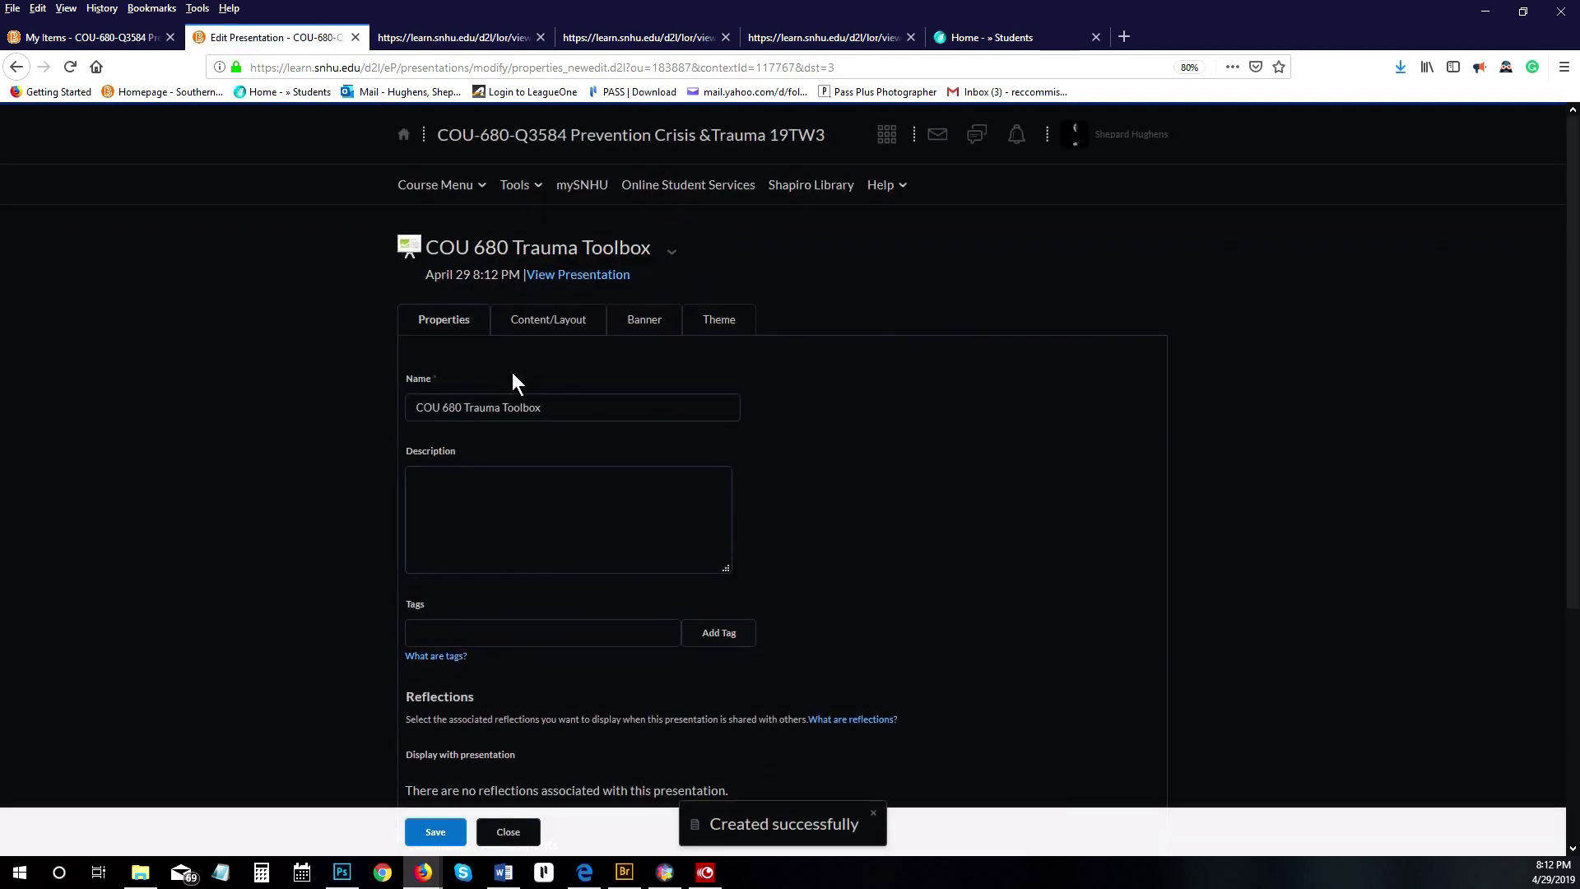
Move from the presentation's properties to its Content/Layout tab.
scroll(513, 367, down, 4)
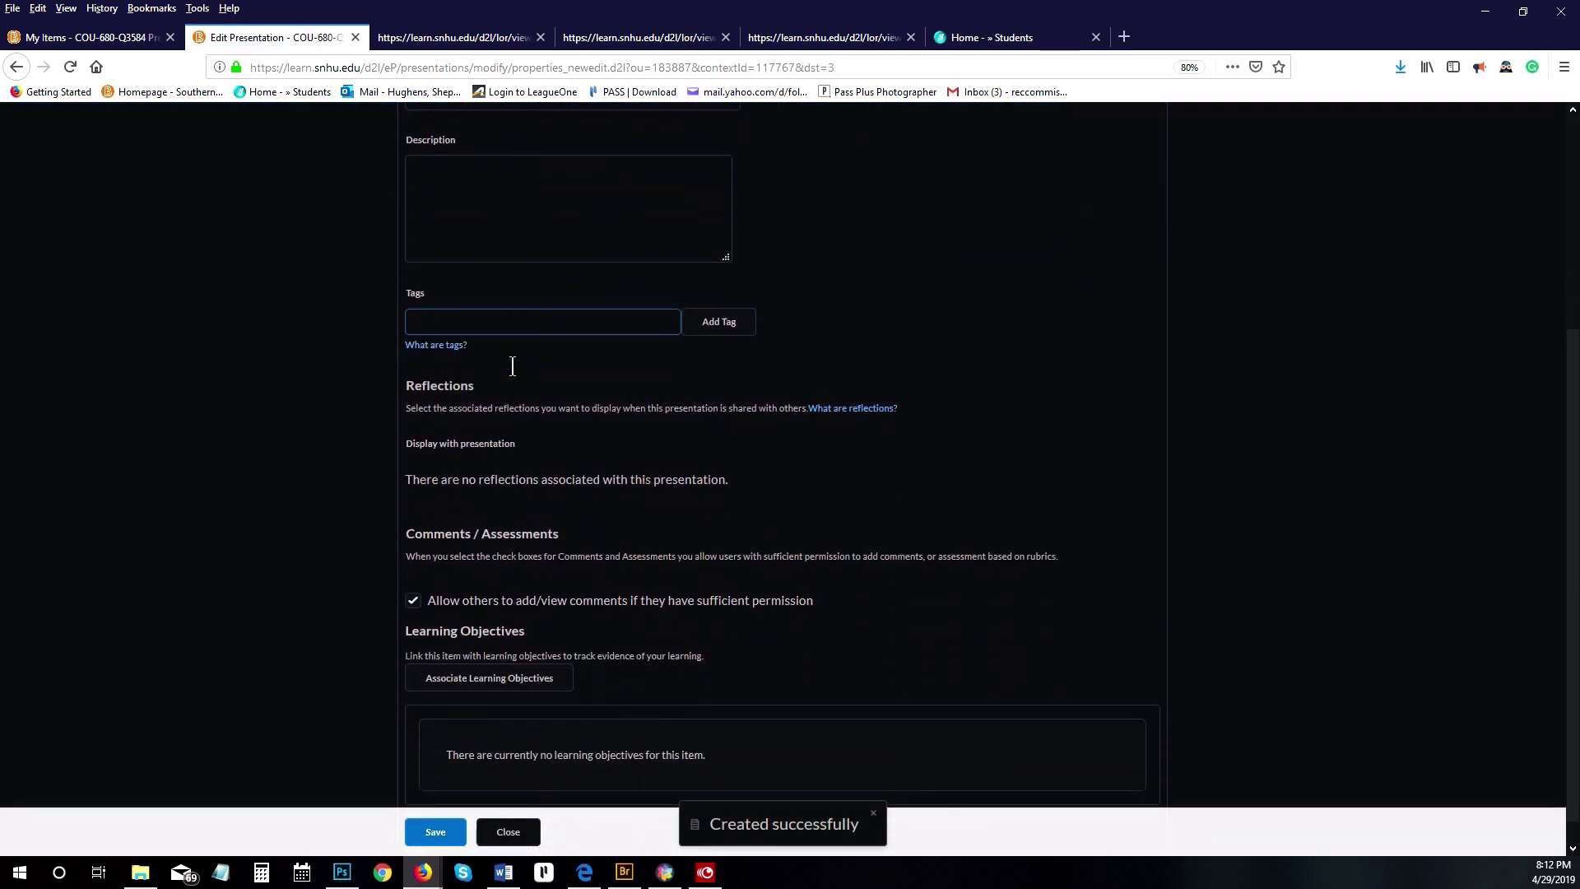
click(531, 208)
scroll(532, 247, up, 4)
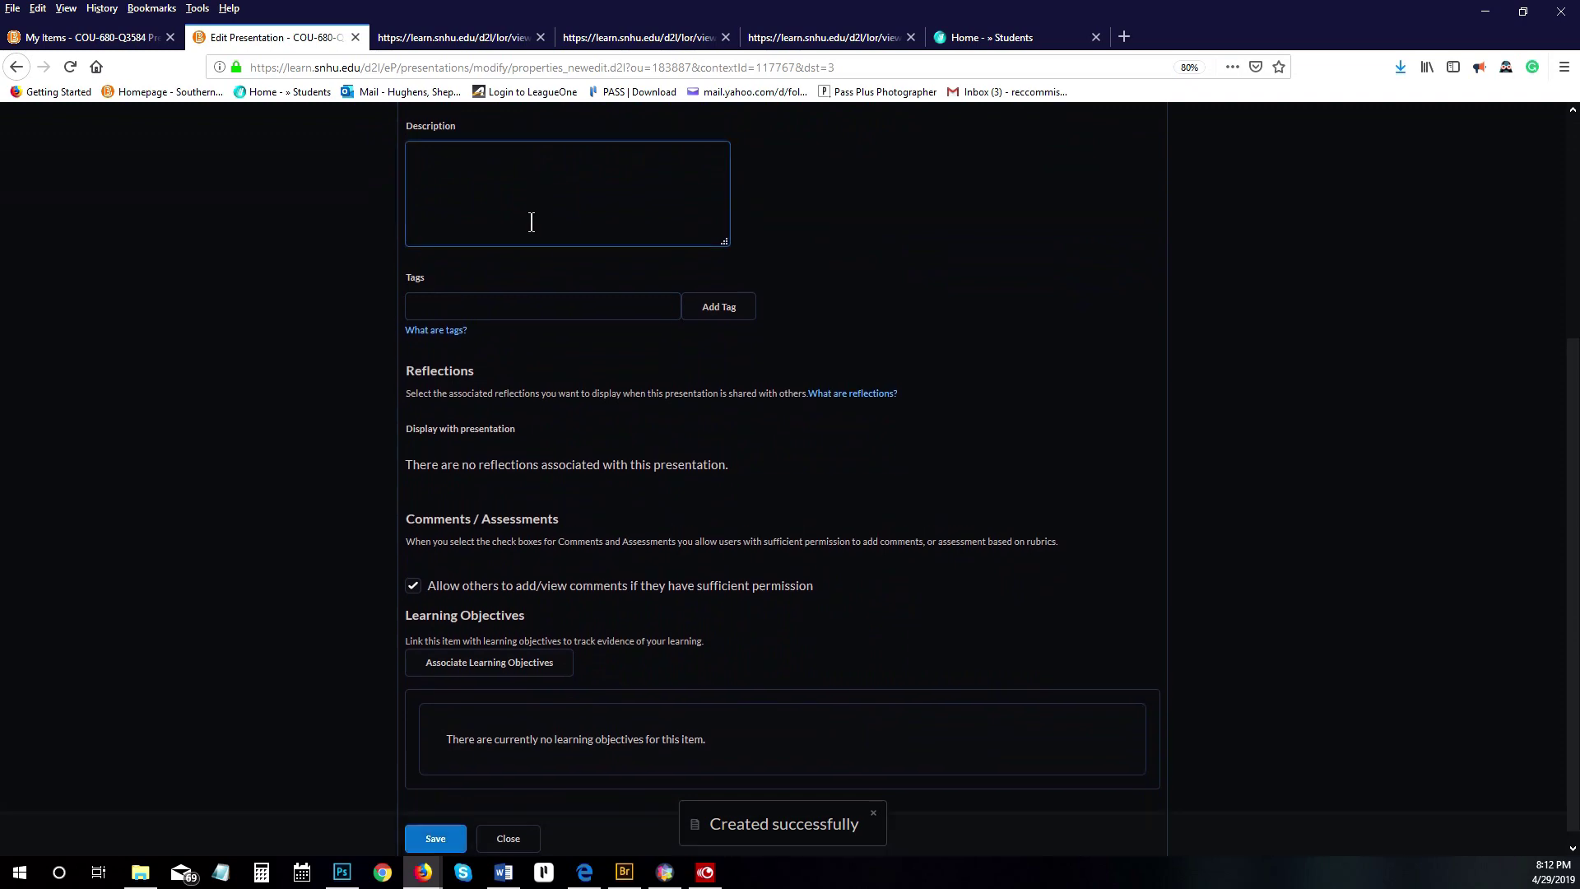
click(544, 329)
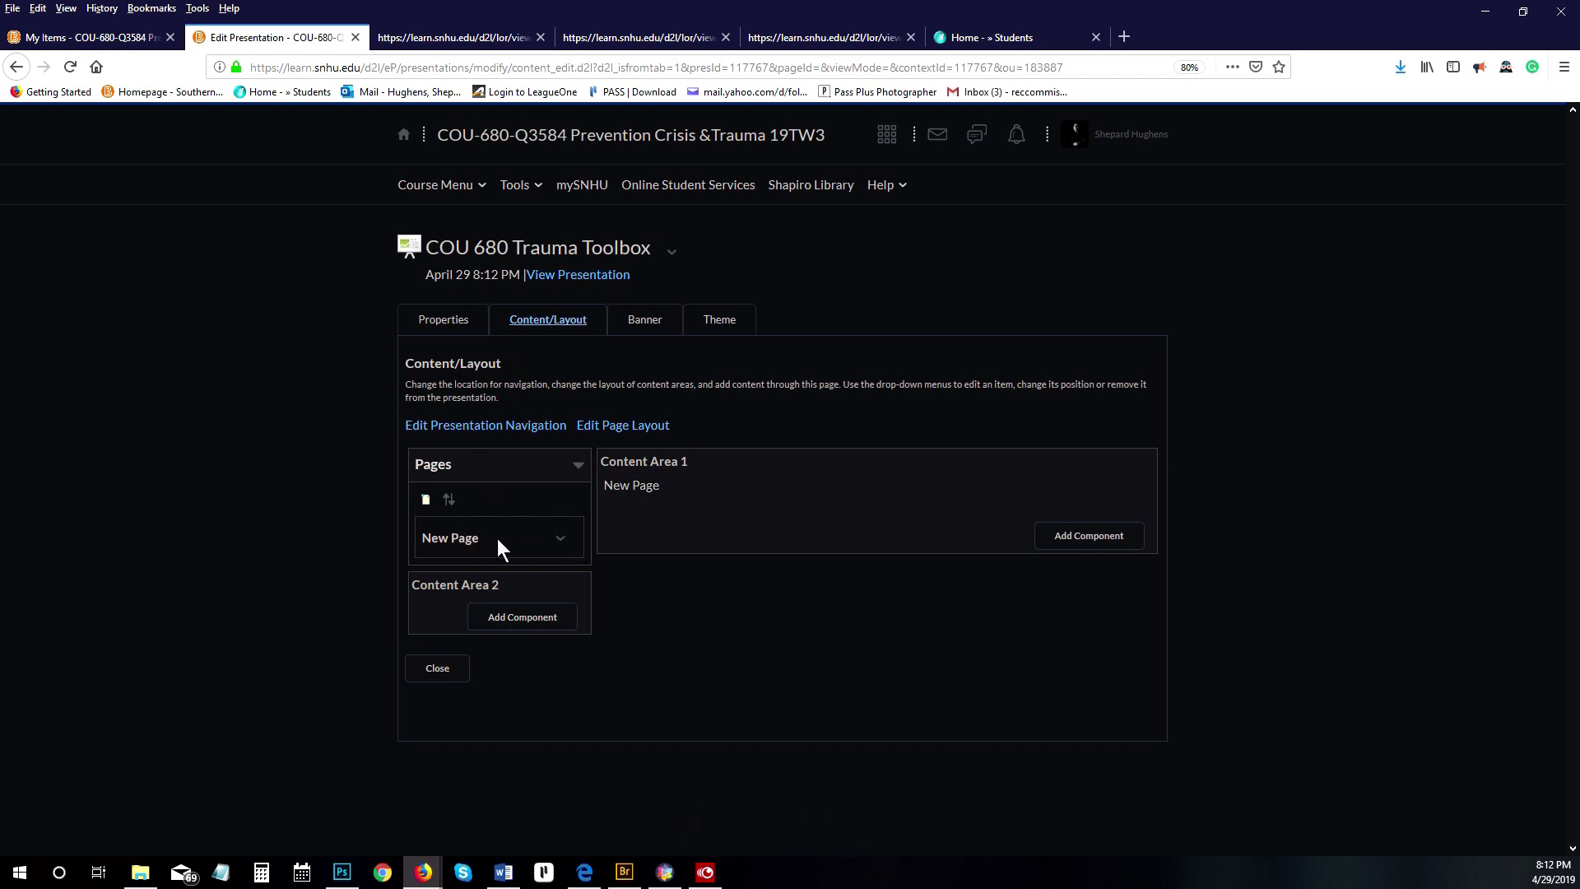
Delete the default New Page from the presentation's page list.
click(471, 540)
click(560, 538)
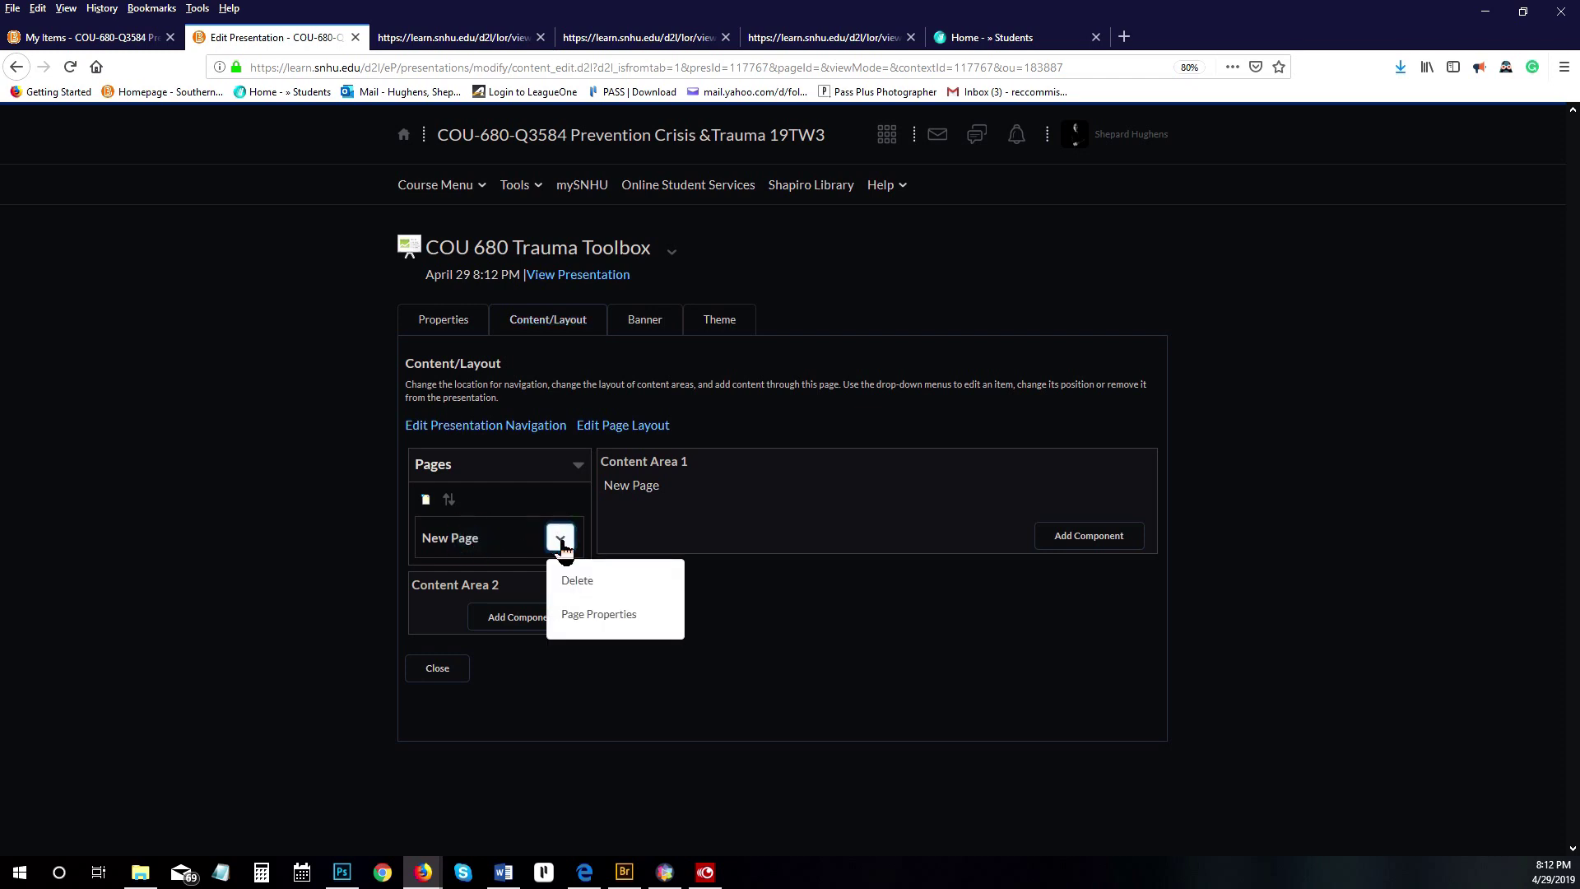
click(582, 581)
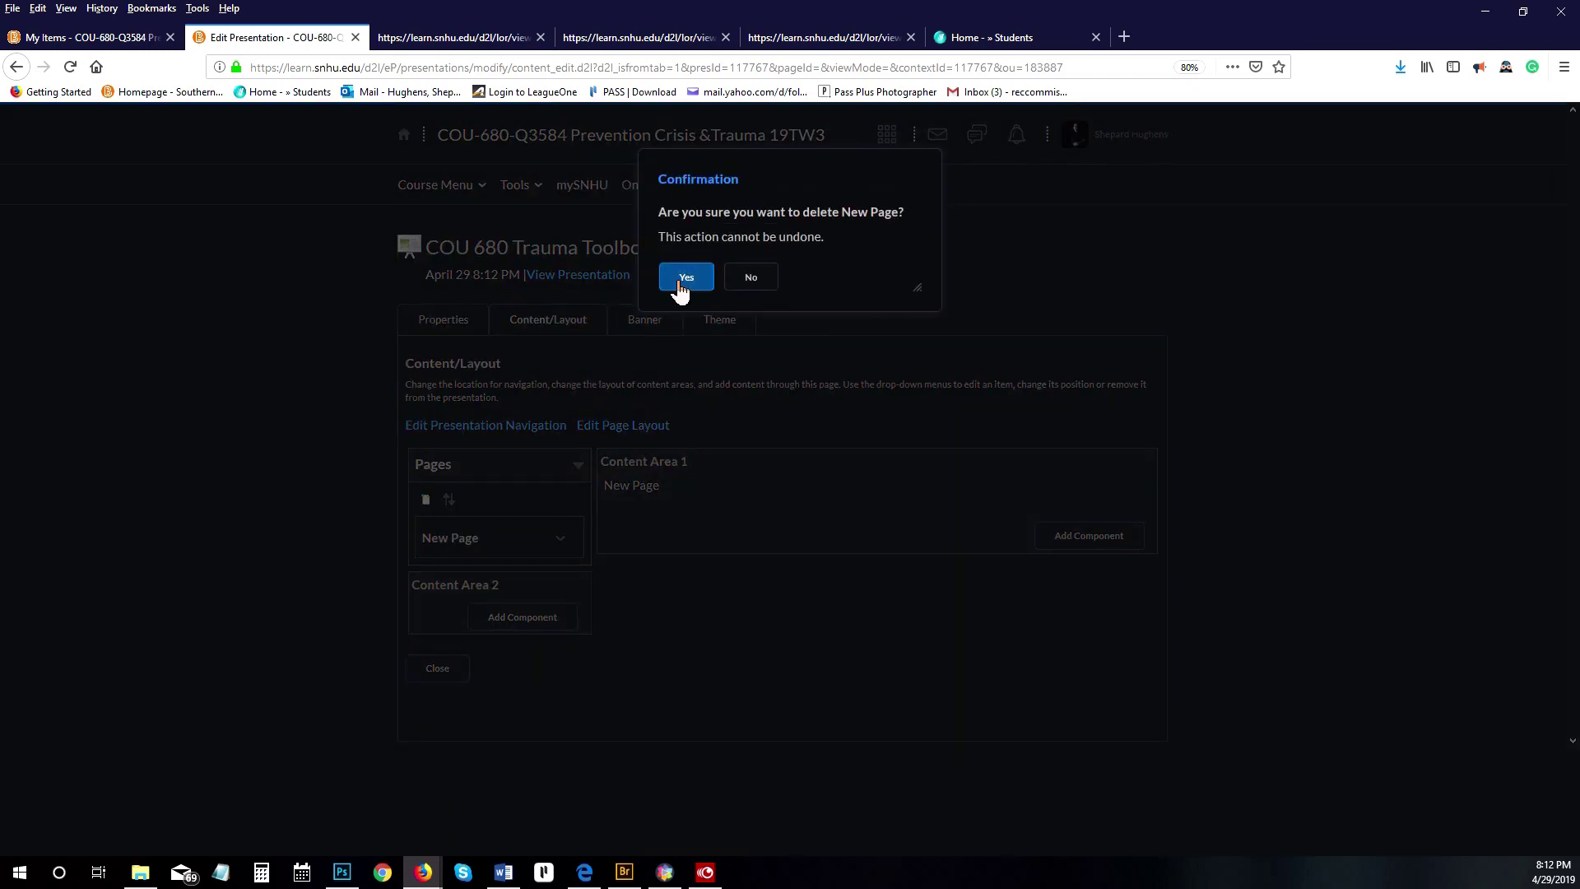
click(683, 279)
click(426, 501)
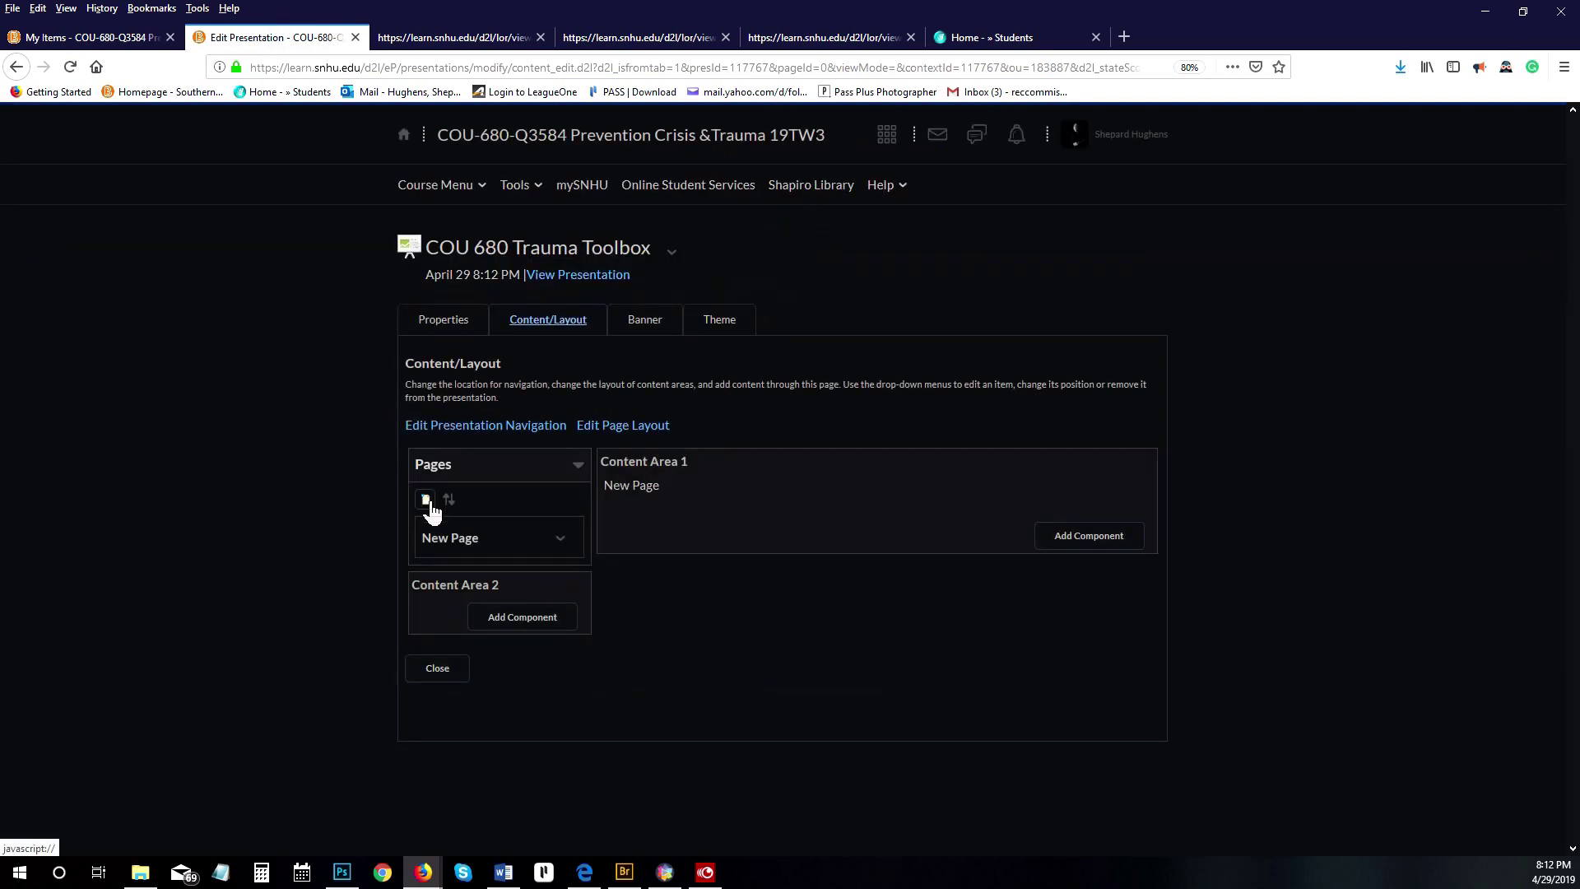
Create a new page, replace its default name with 'Welcome Page', and save it.
click(426, 501)
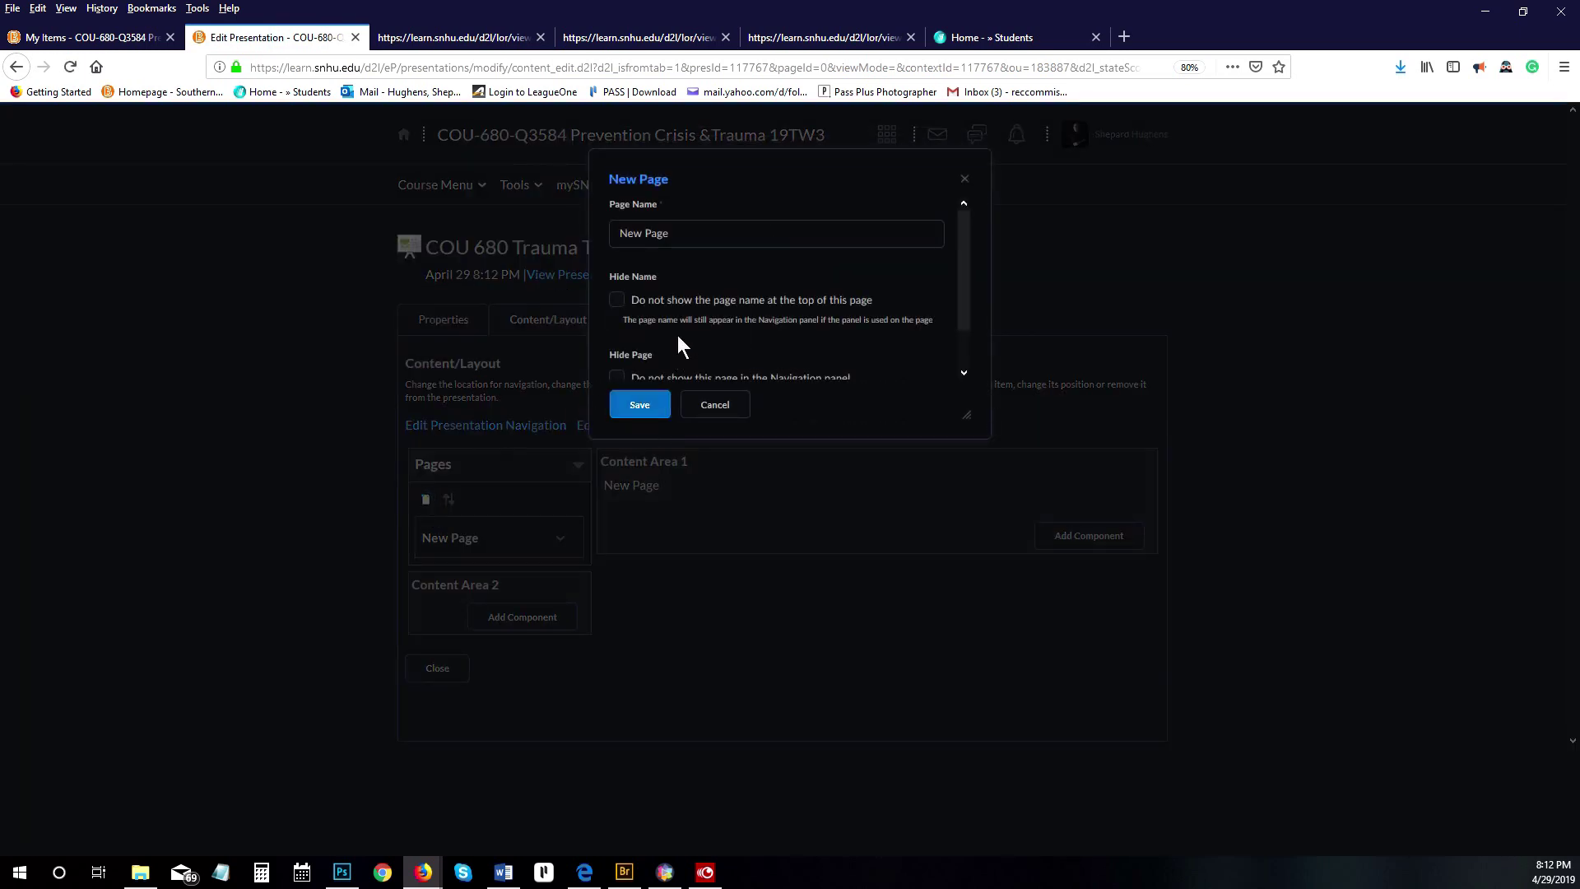
triple_click(682, 232)
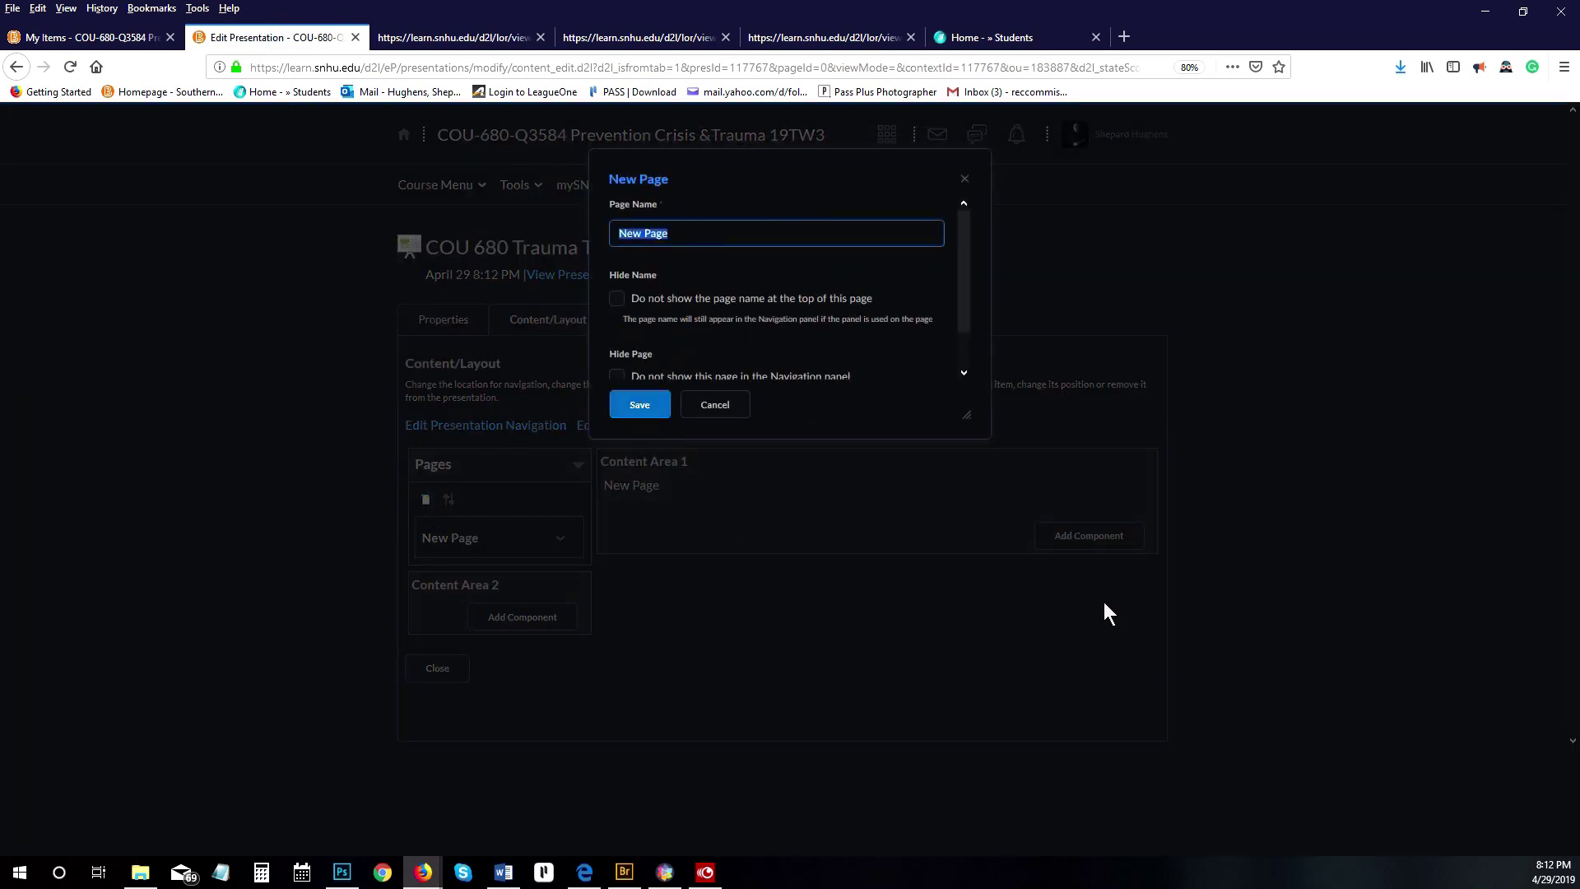
text(Welcome Page)
click(625, 405)
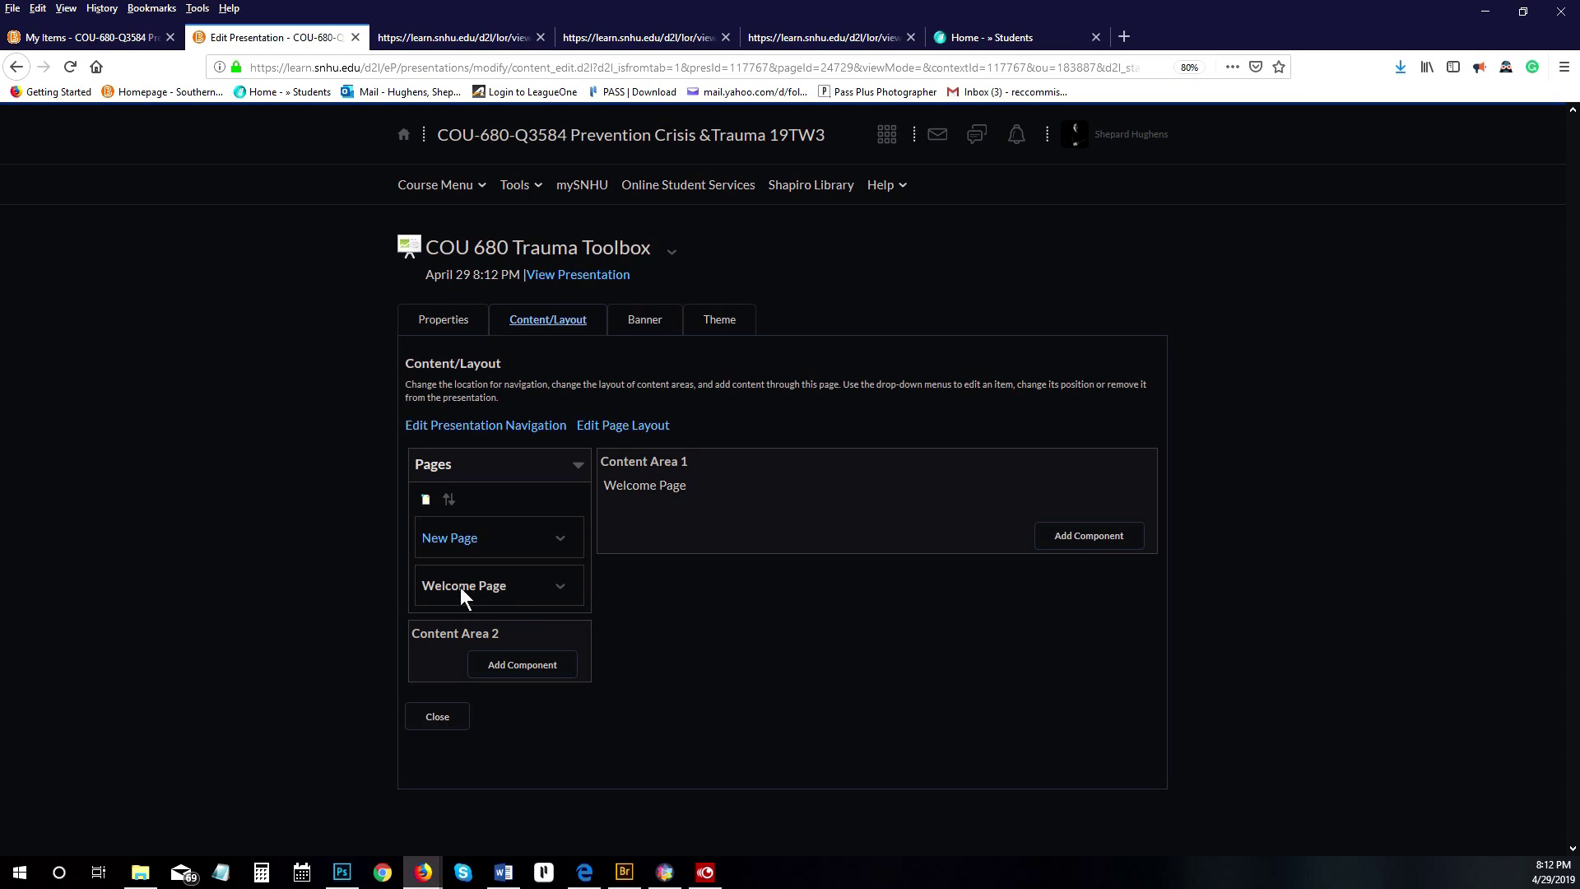
Start another page and preview the existing Trauma Toolbox presentation from My Items.
click(426, 499)
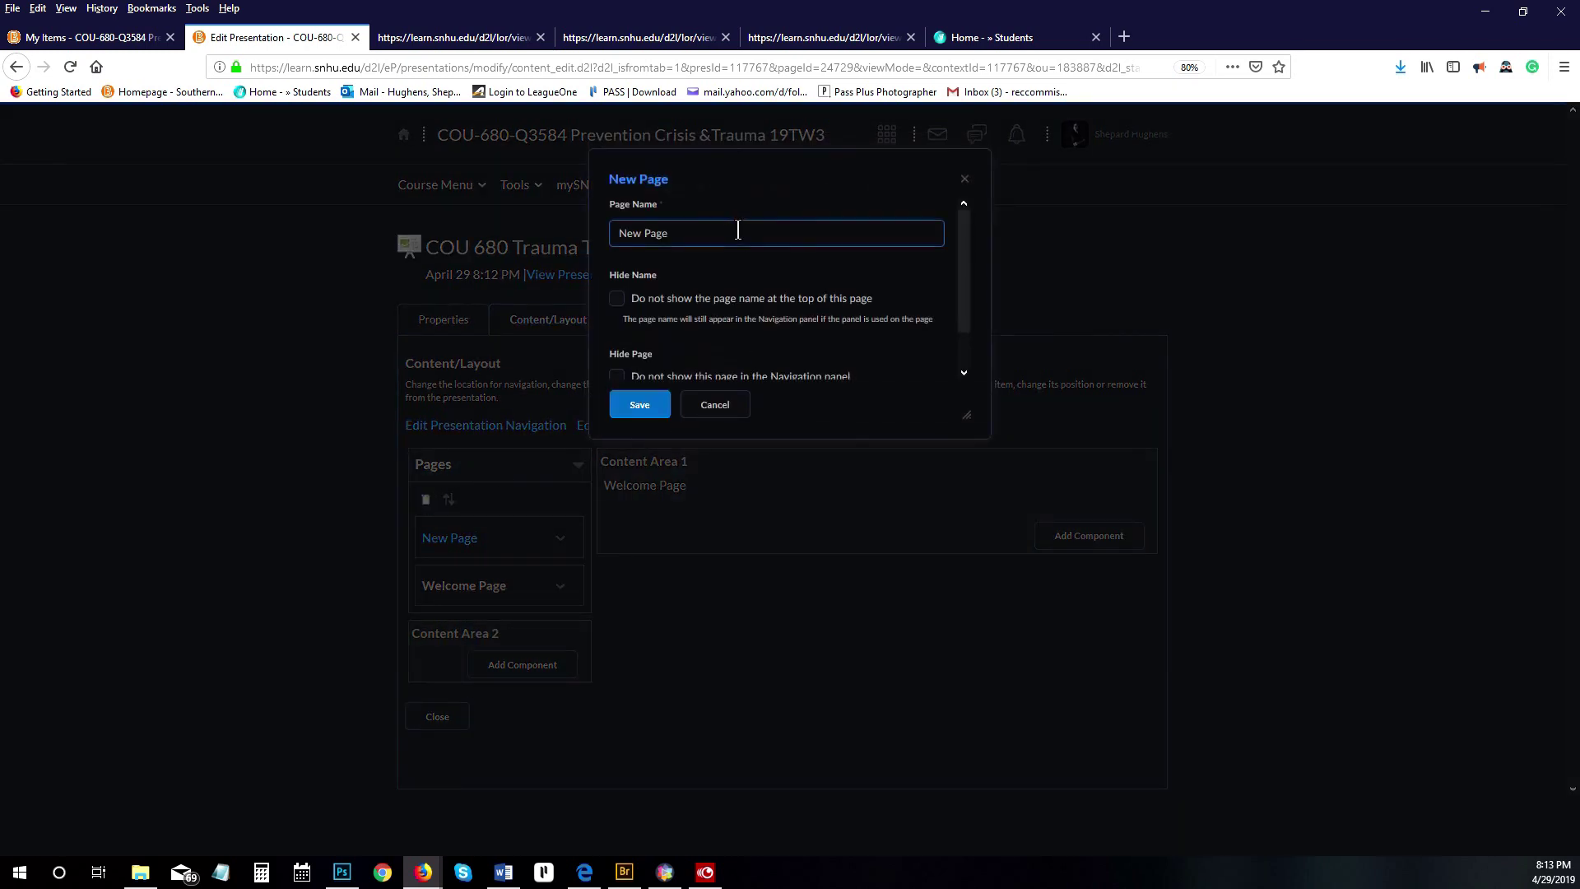
click(70, 38)
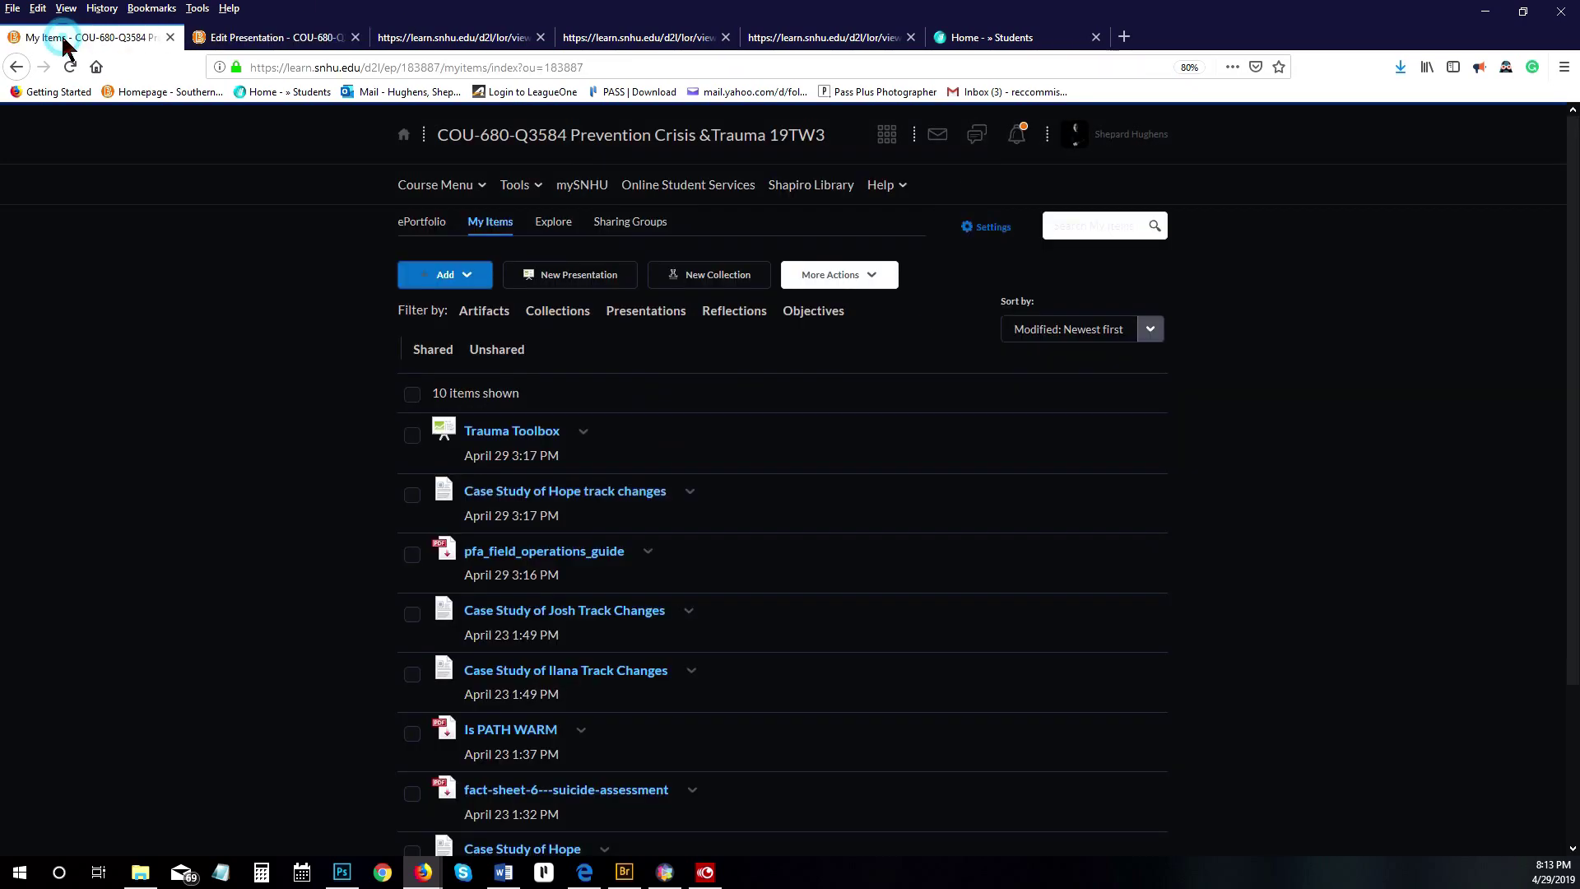
click(515, 431)
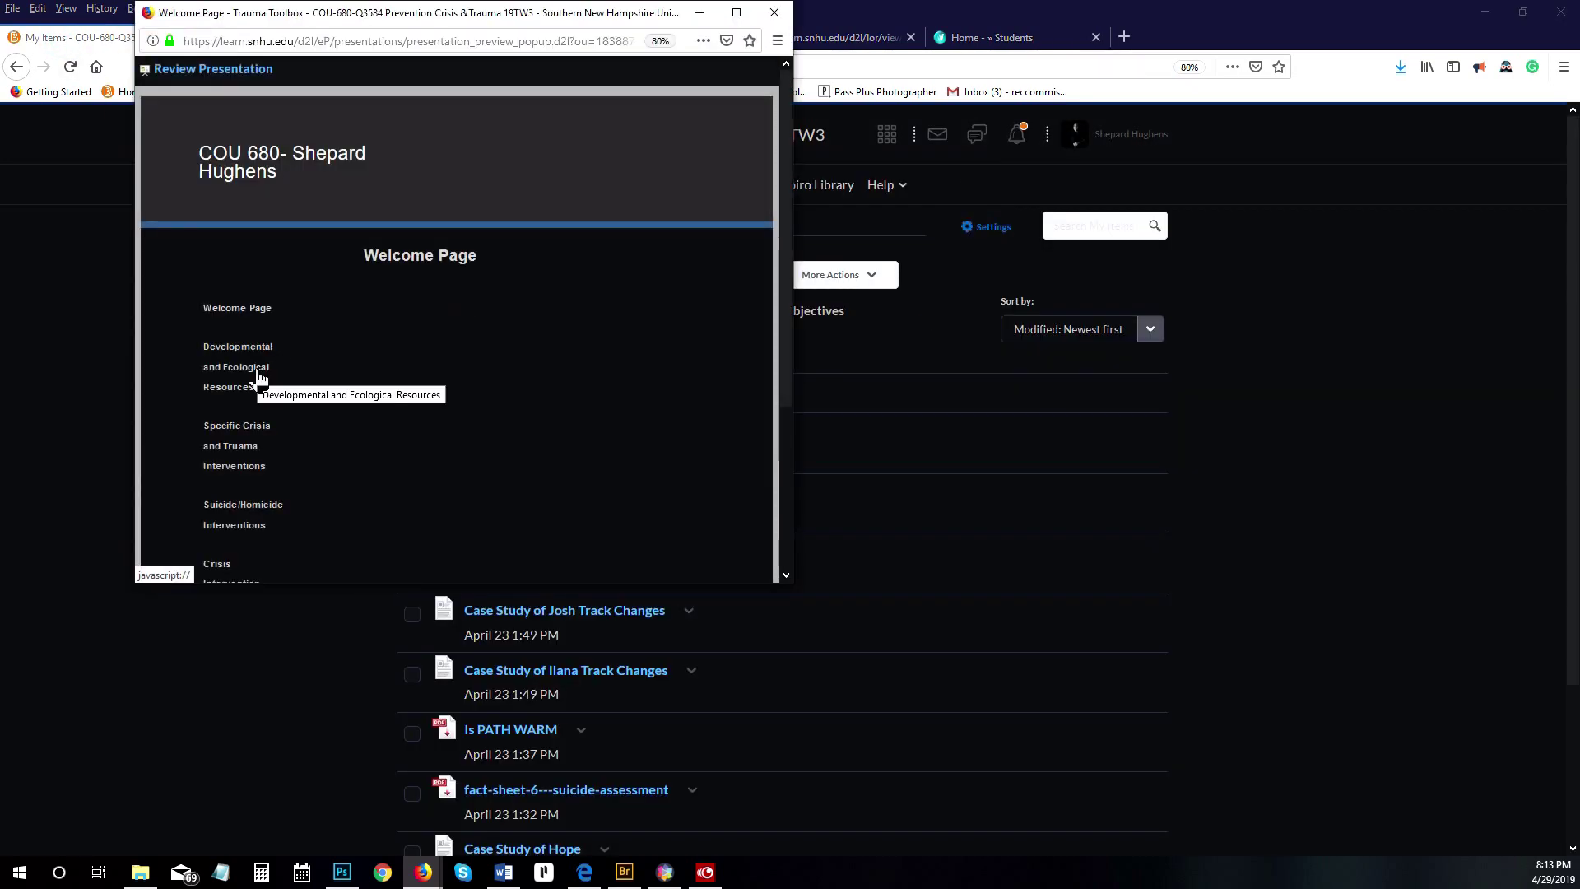
click(82, 337)
Name the new page 'Developmental and Ecological Resources' and save it.
click(250, 39)
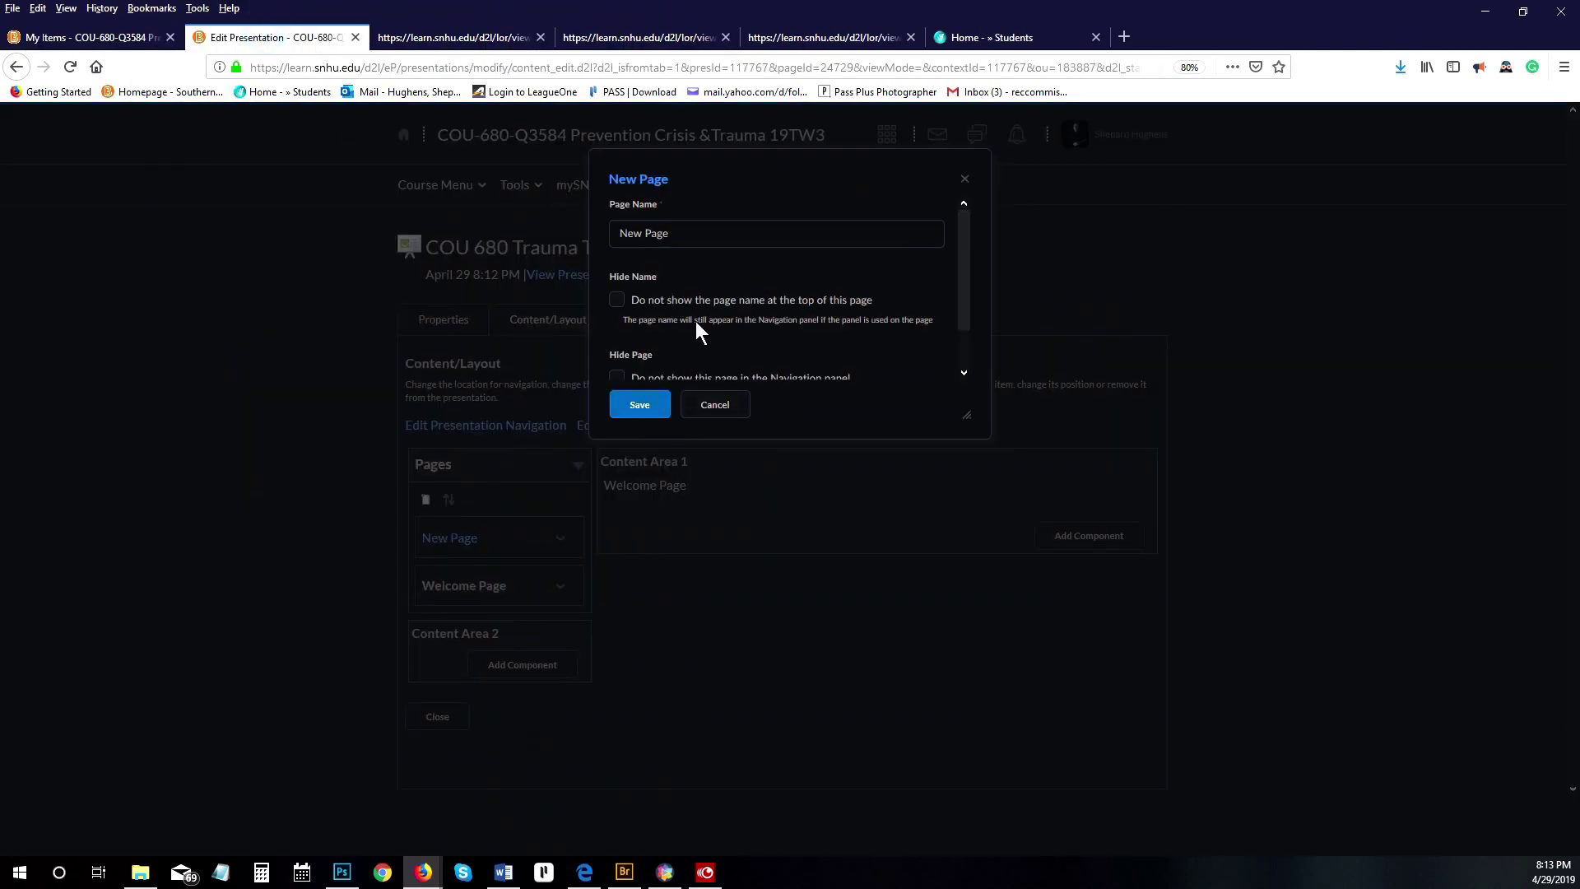
drag(702, 231, 511, 256)
text(Develom)
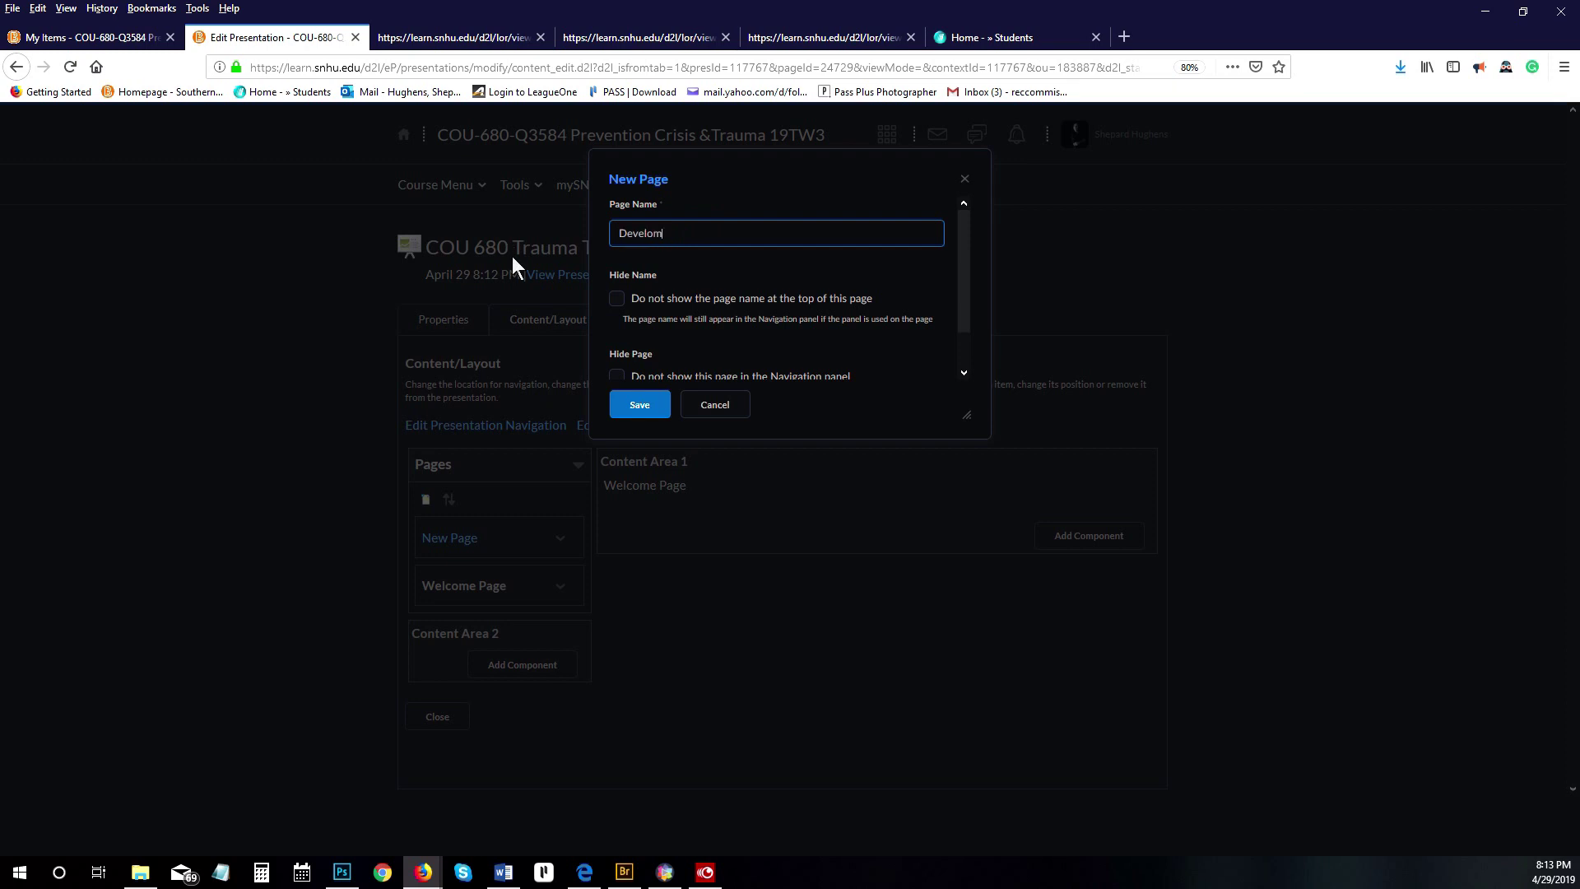
key(BackSpace)
text(pmena)
text(al and Ecological Resources)
click(638, 413)
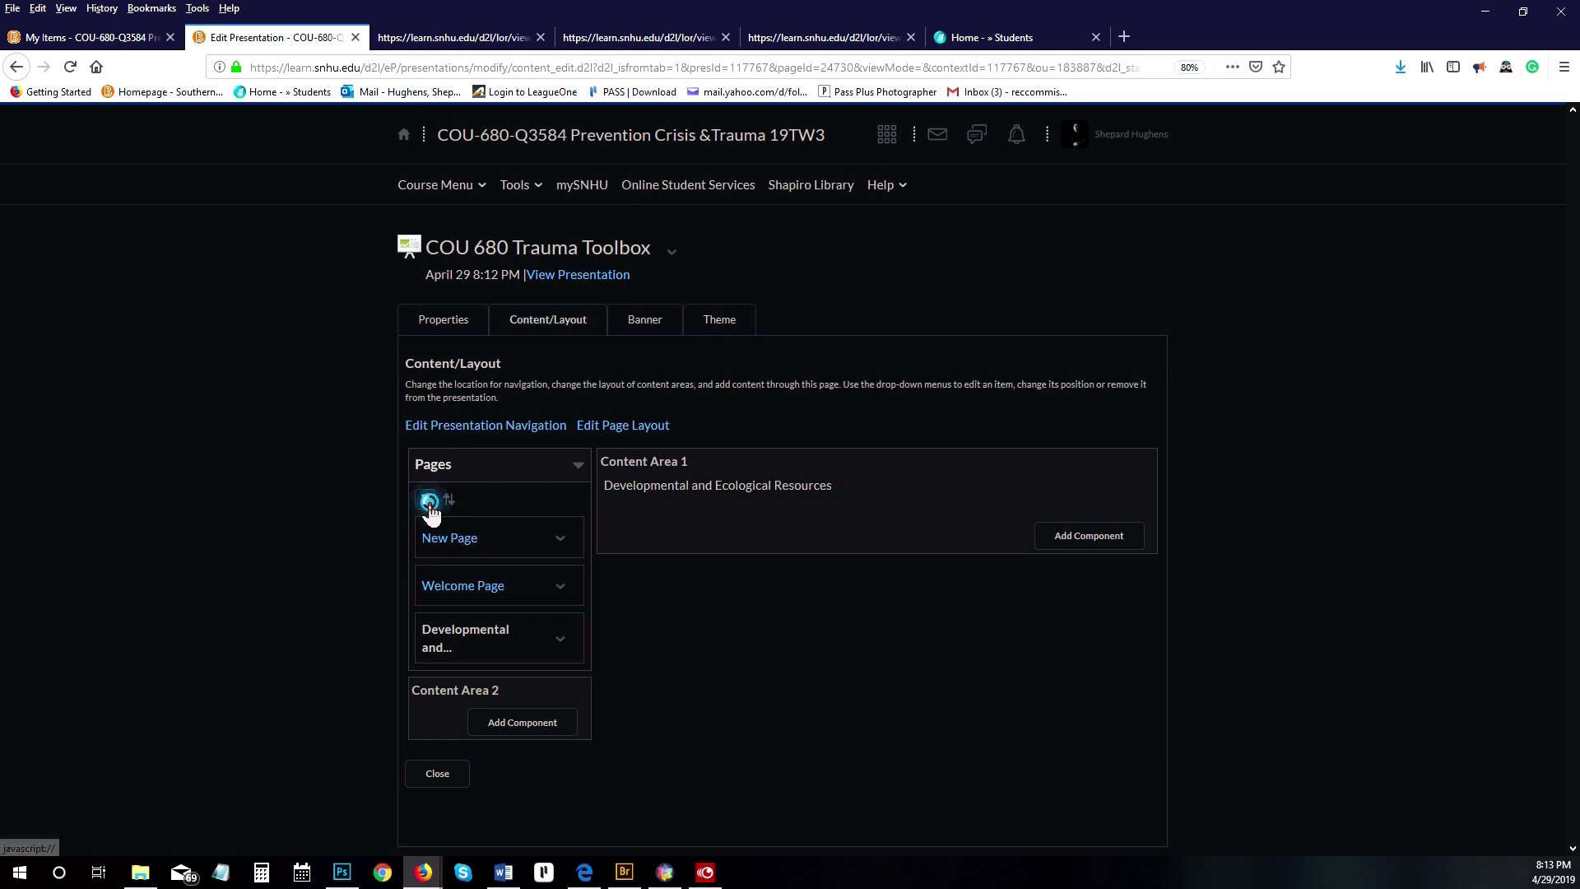
click(427, 500)
Preview the existing Trauma Toolbox presentation from My Items, then return to editing.
click(121, 38)
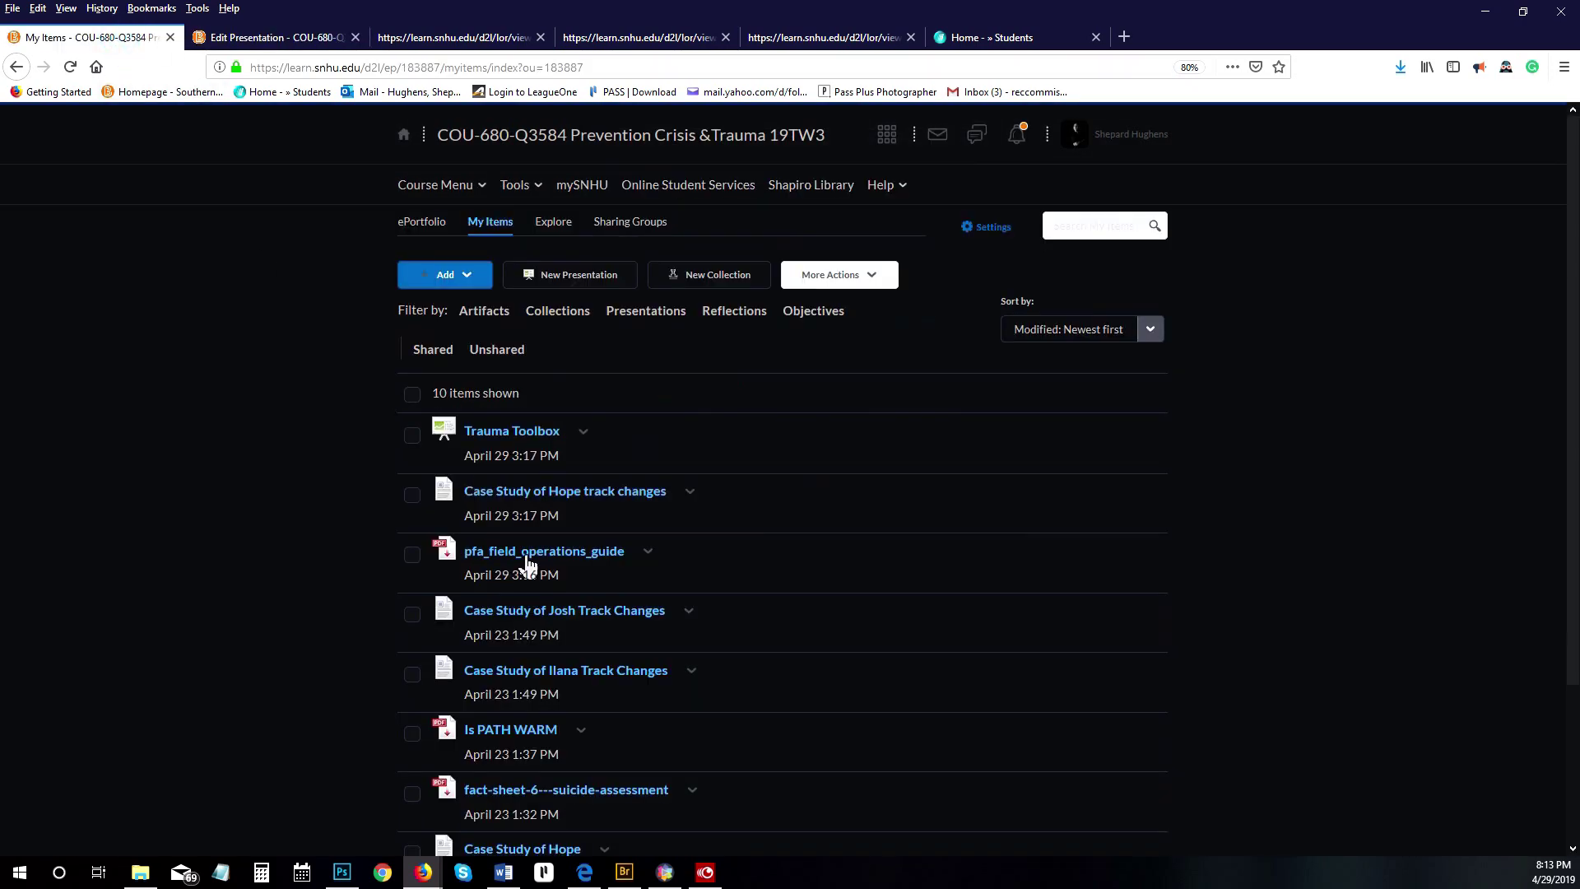
click(527, 438)
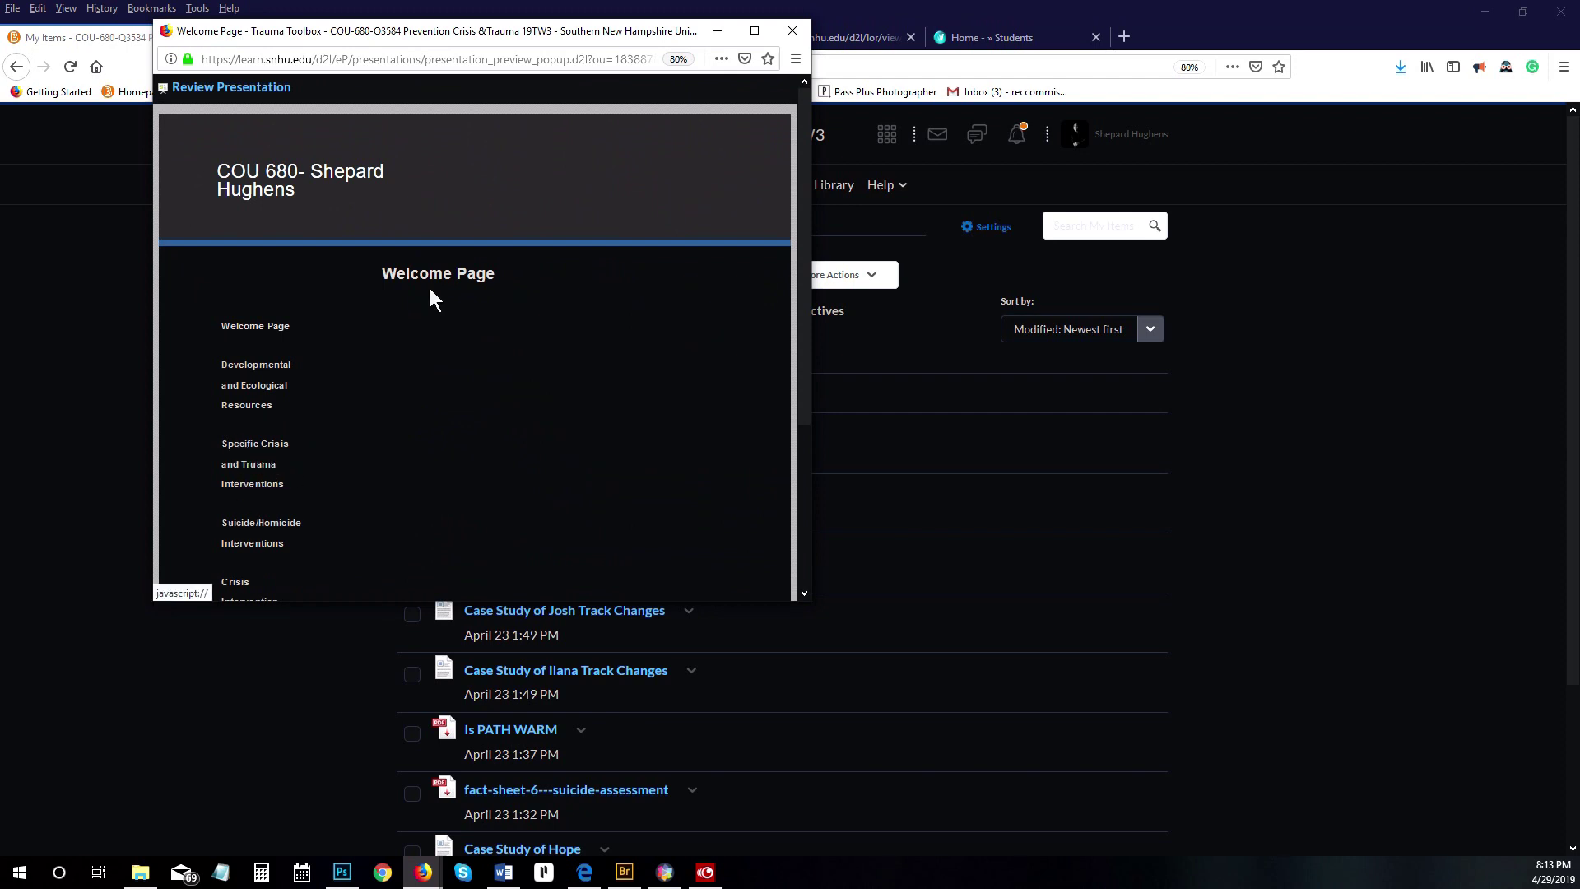
click(88, 216)
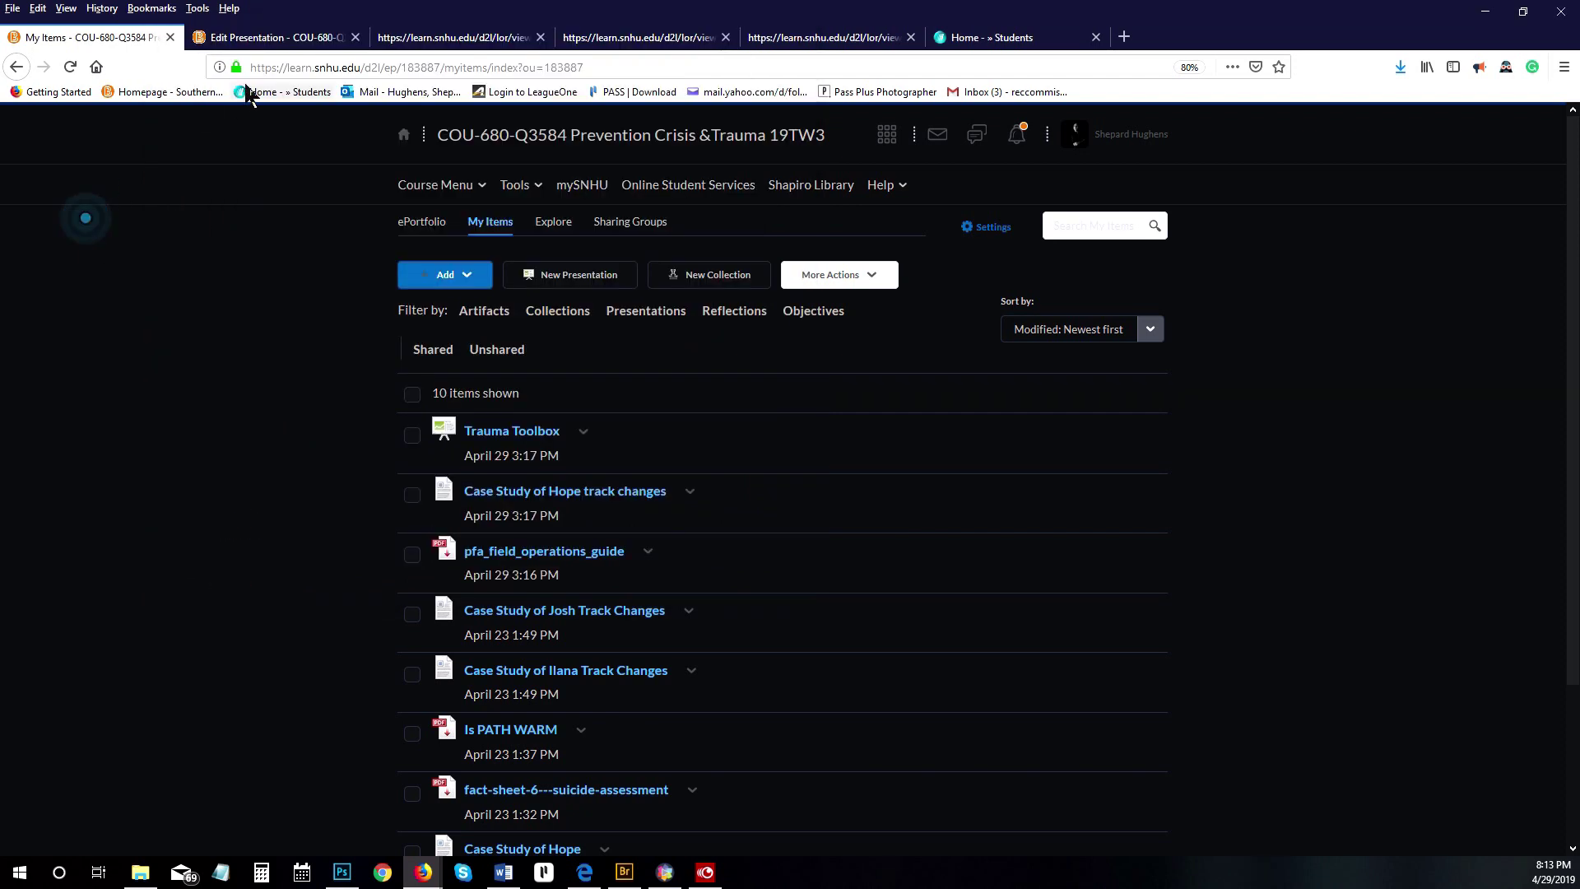
click(265, 37)
Replace the new page's default name with 'Specific Trauma and Crisis Interventions'.
click(706, 236)
drag(533, 241, 410, 255)
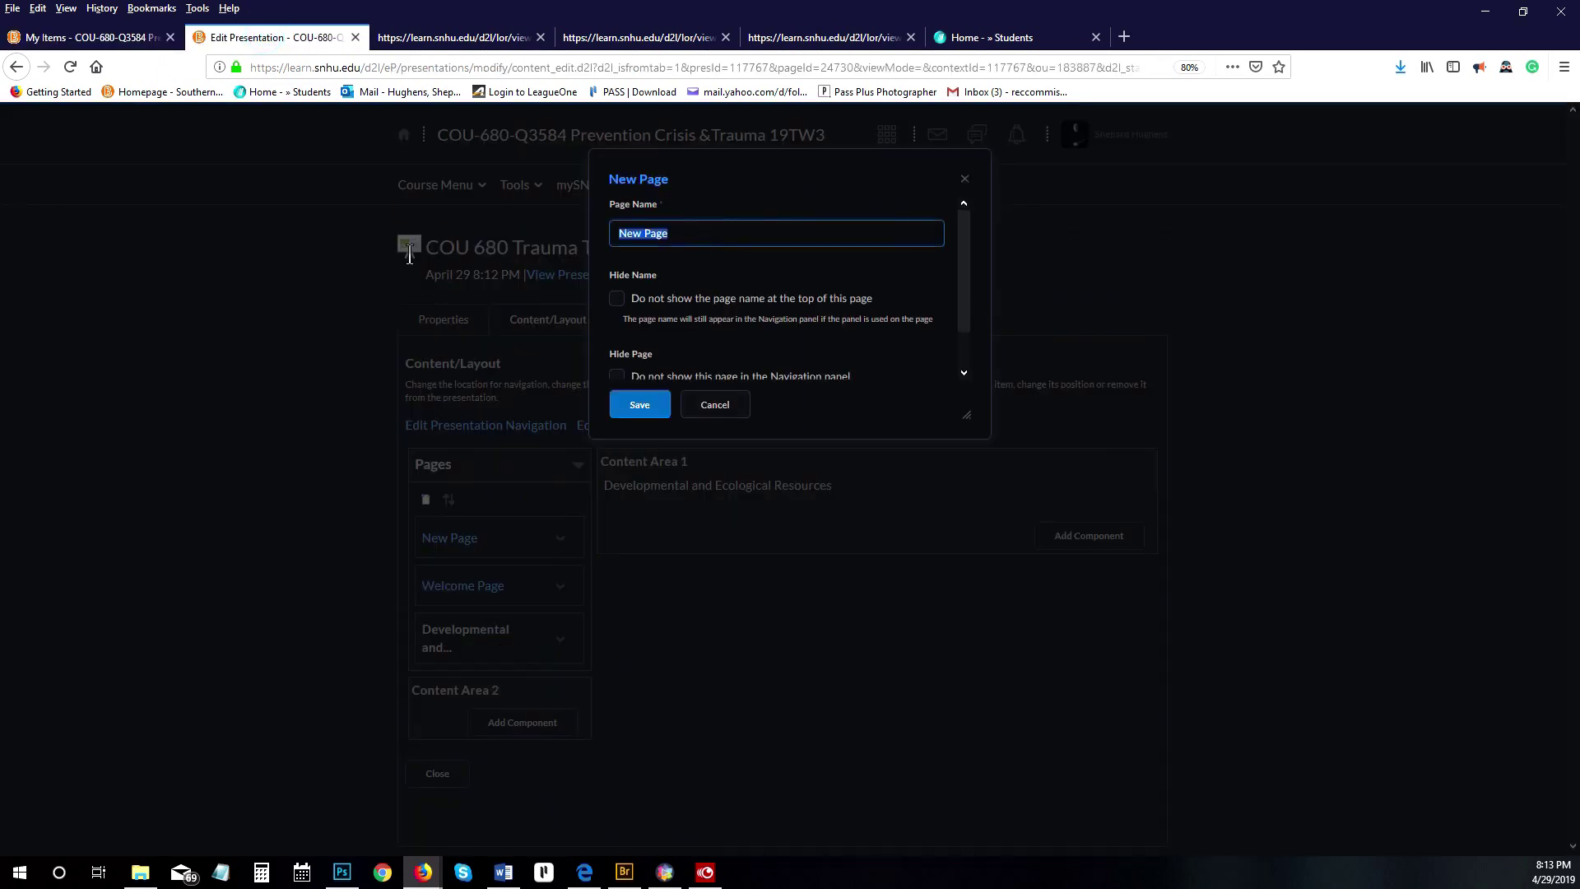
text(Specific Trauma)
text(and Crisis Interventions)
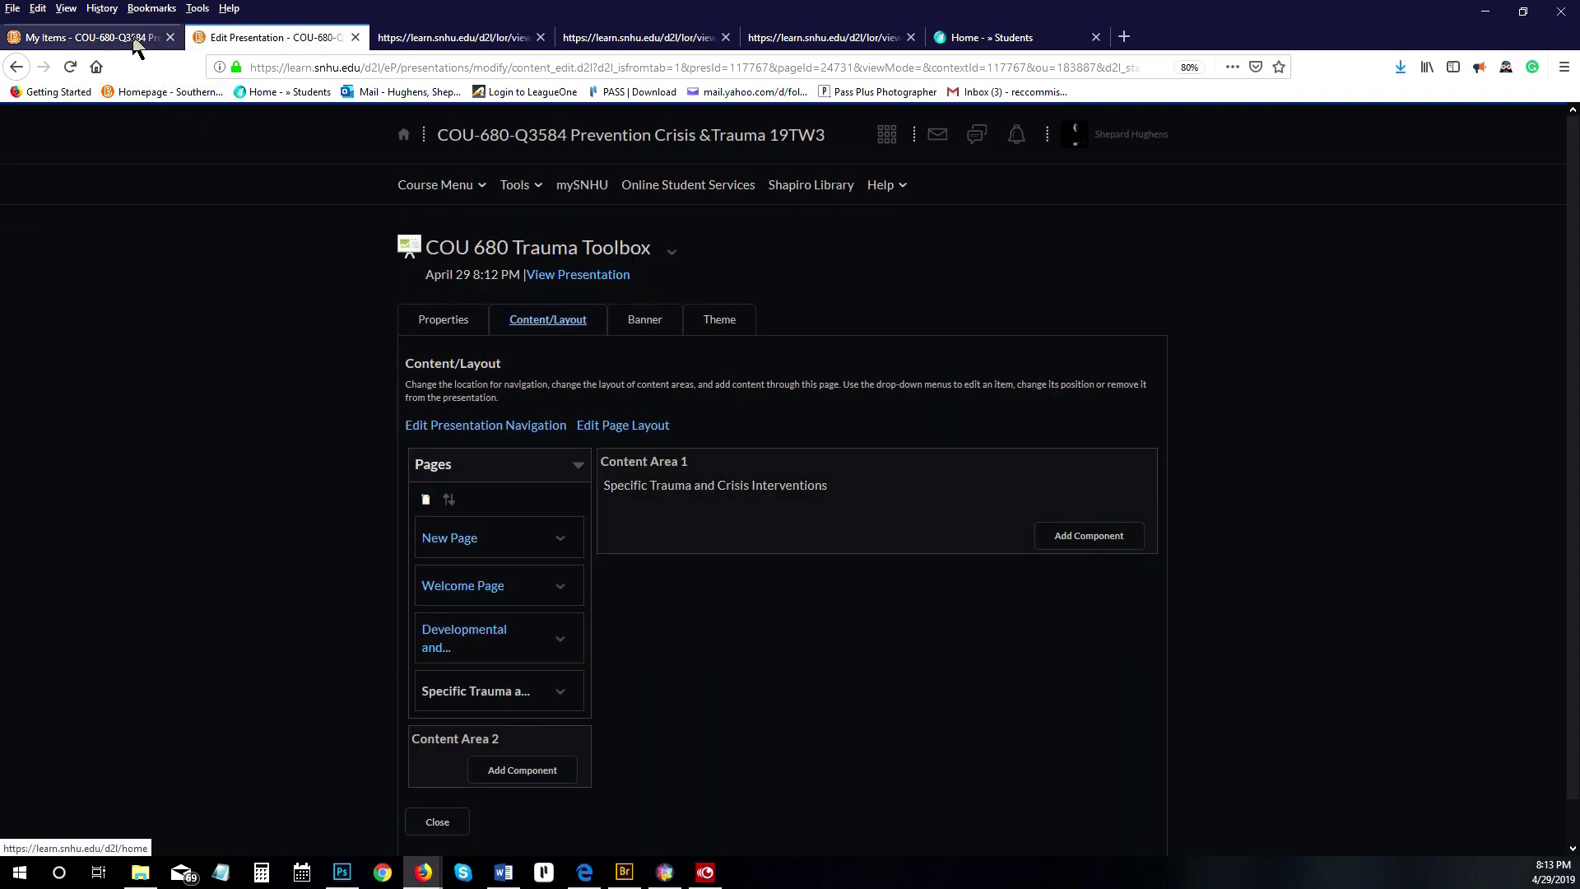
Preview the Trauma Toolbox presentation again and go back to the COU 680 editor.
click(123, 37)
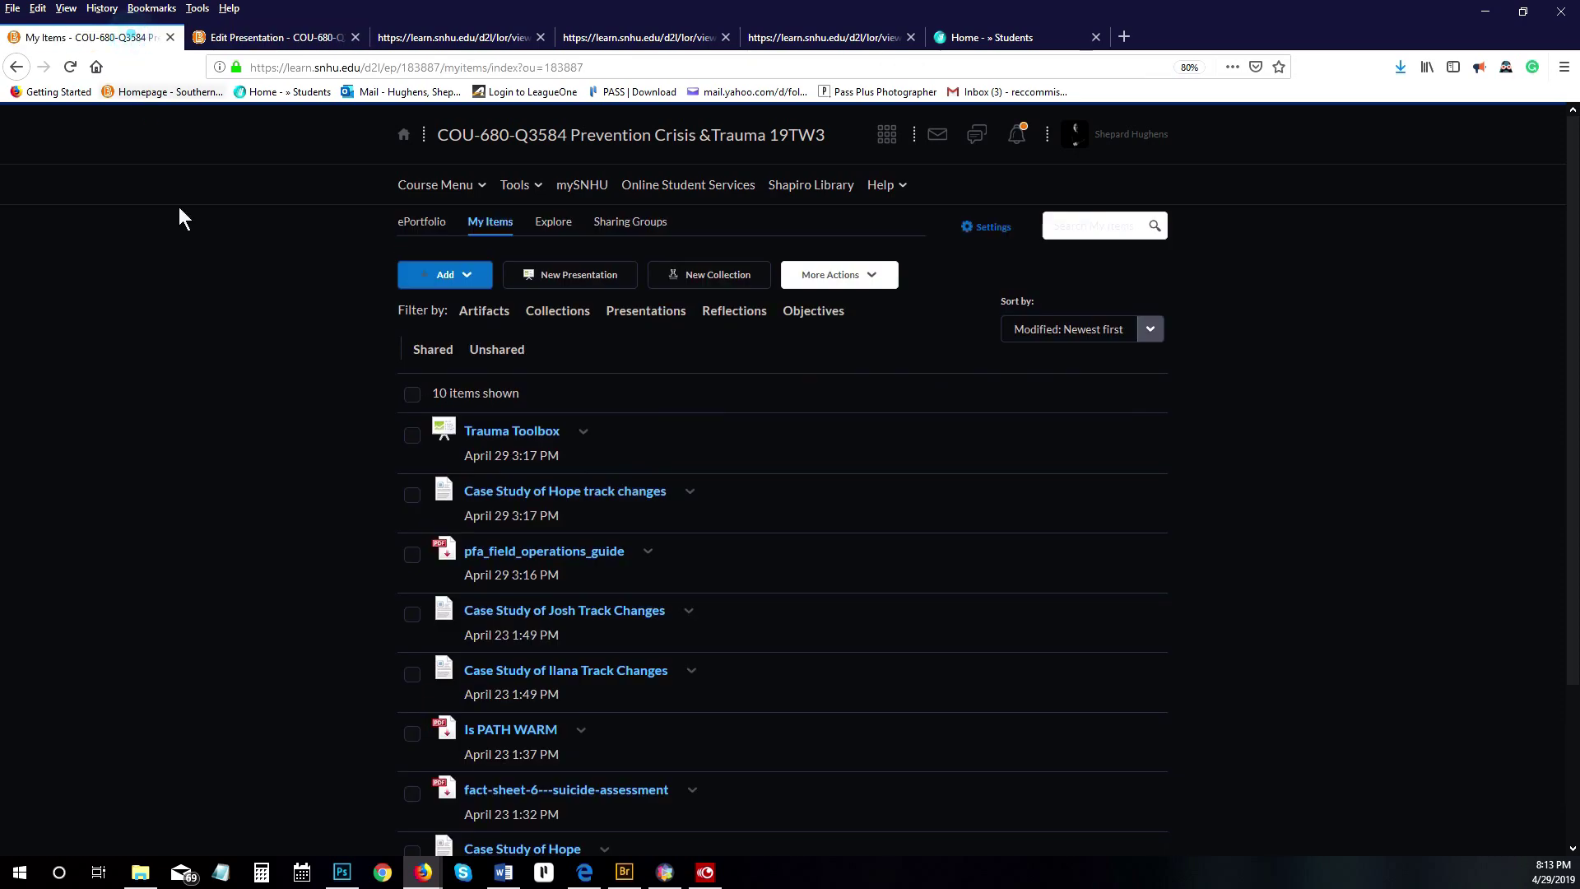
click(511, 431)
scroll(310, 405, down, 3)
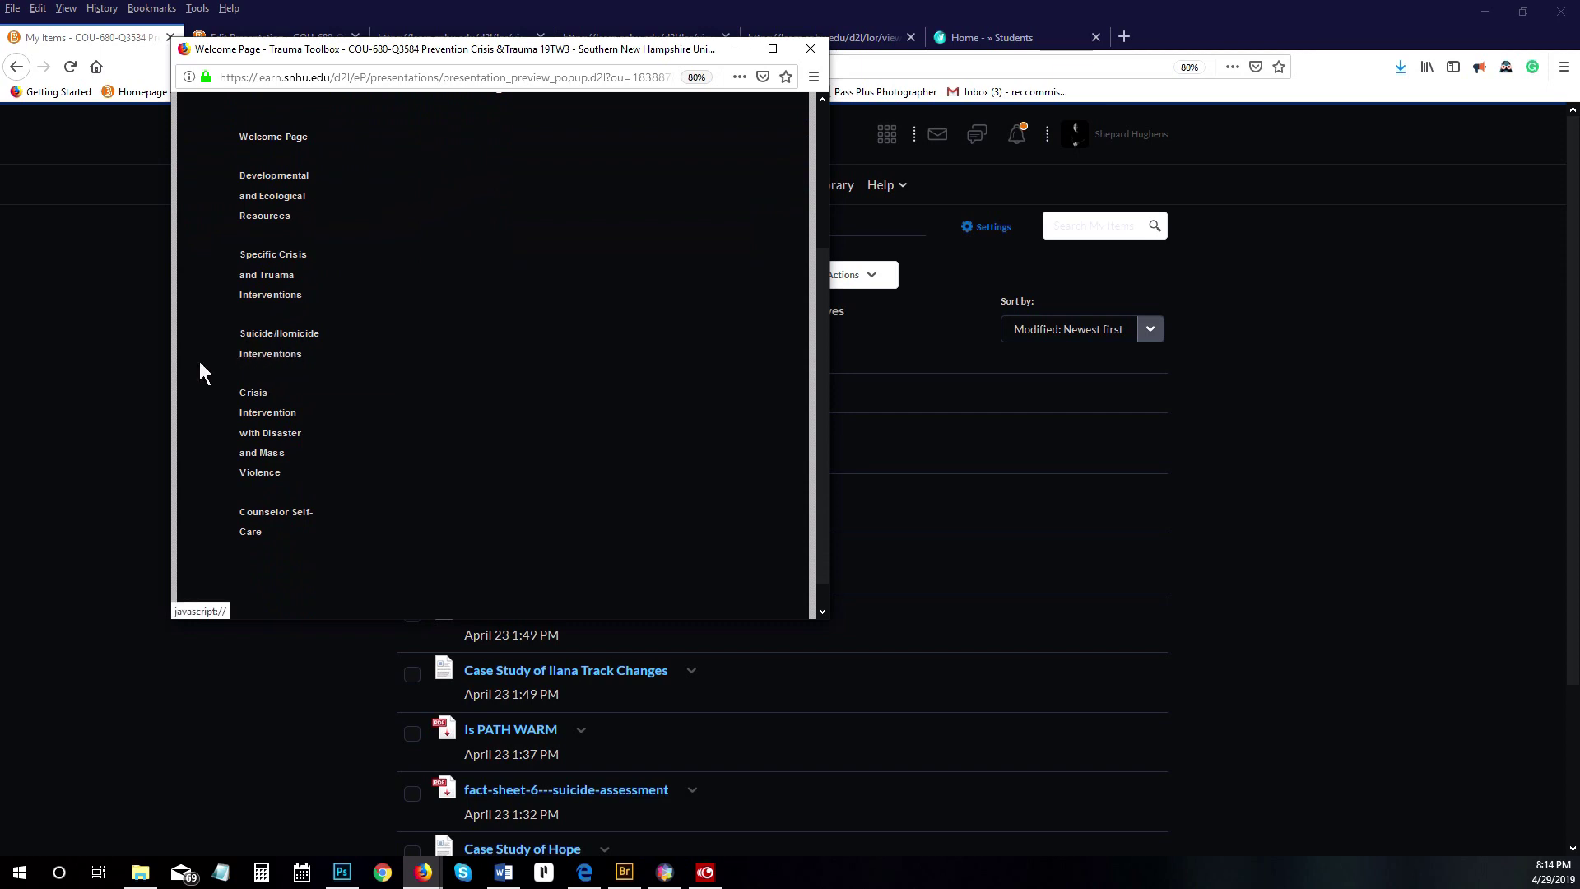
click(97, 377)
click(271, 30)
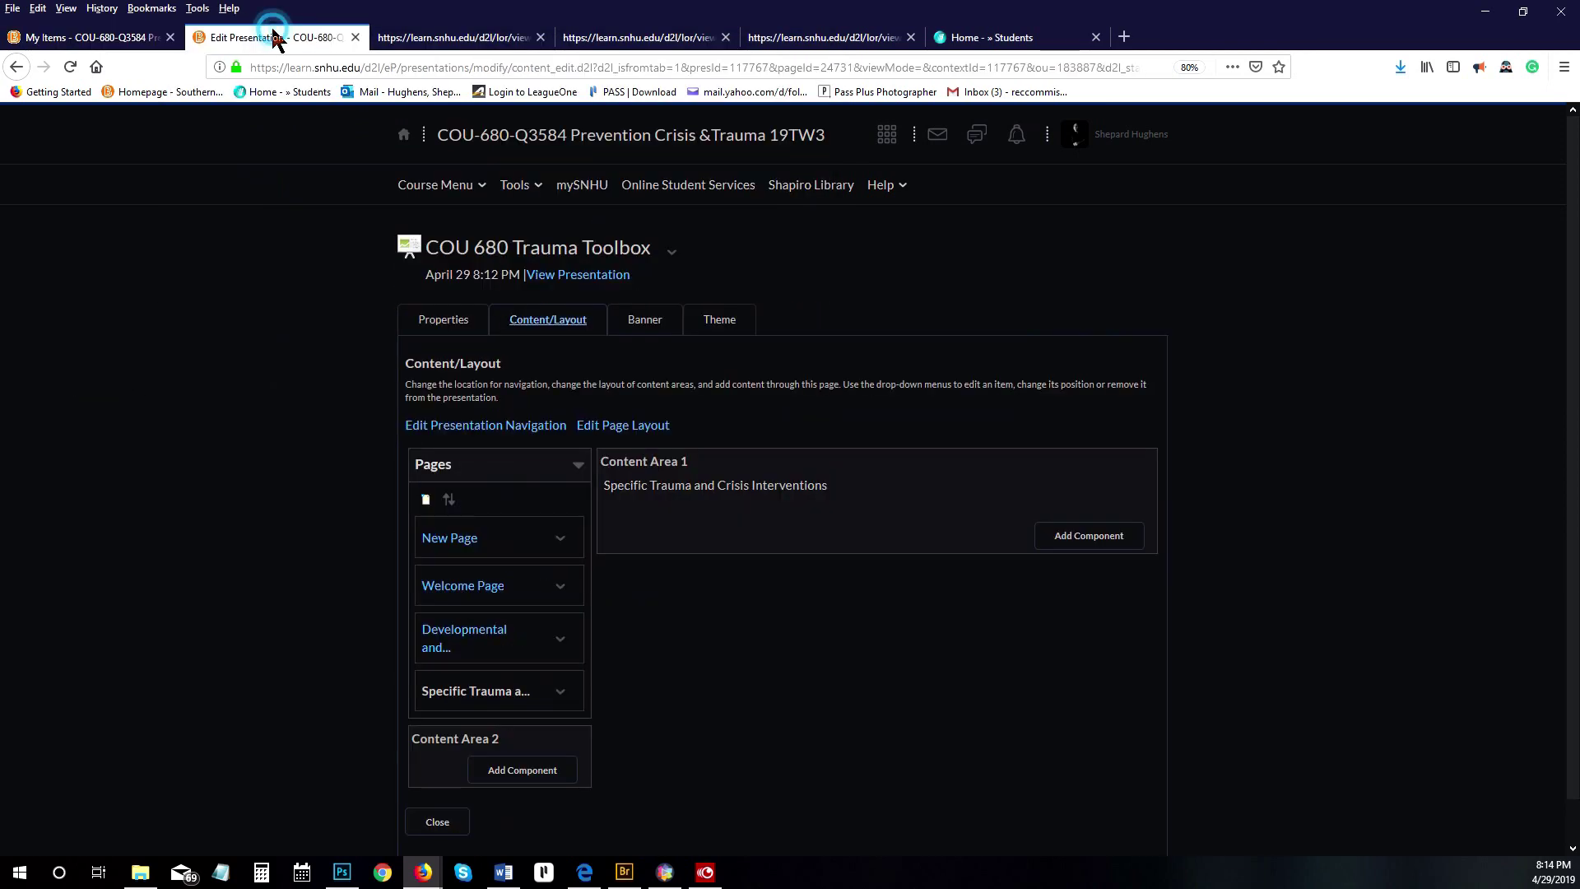
Add a new page named 'Suicide/Homicide Interventions'.
click(426, 499)
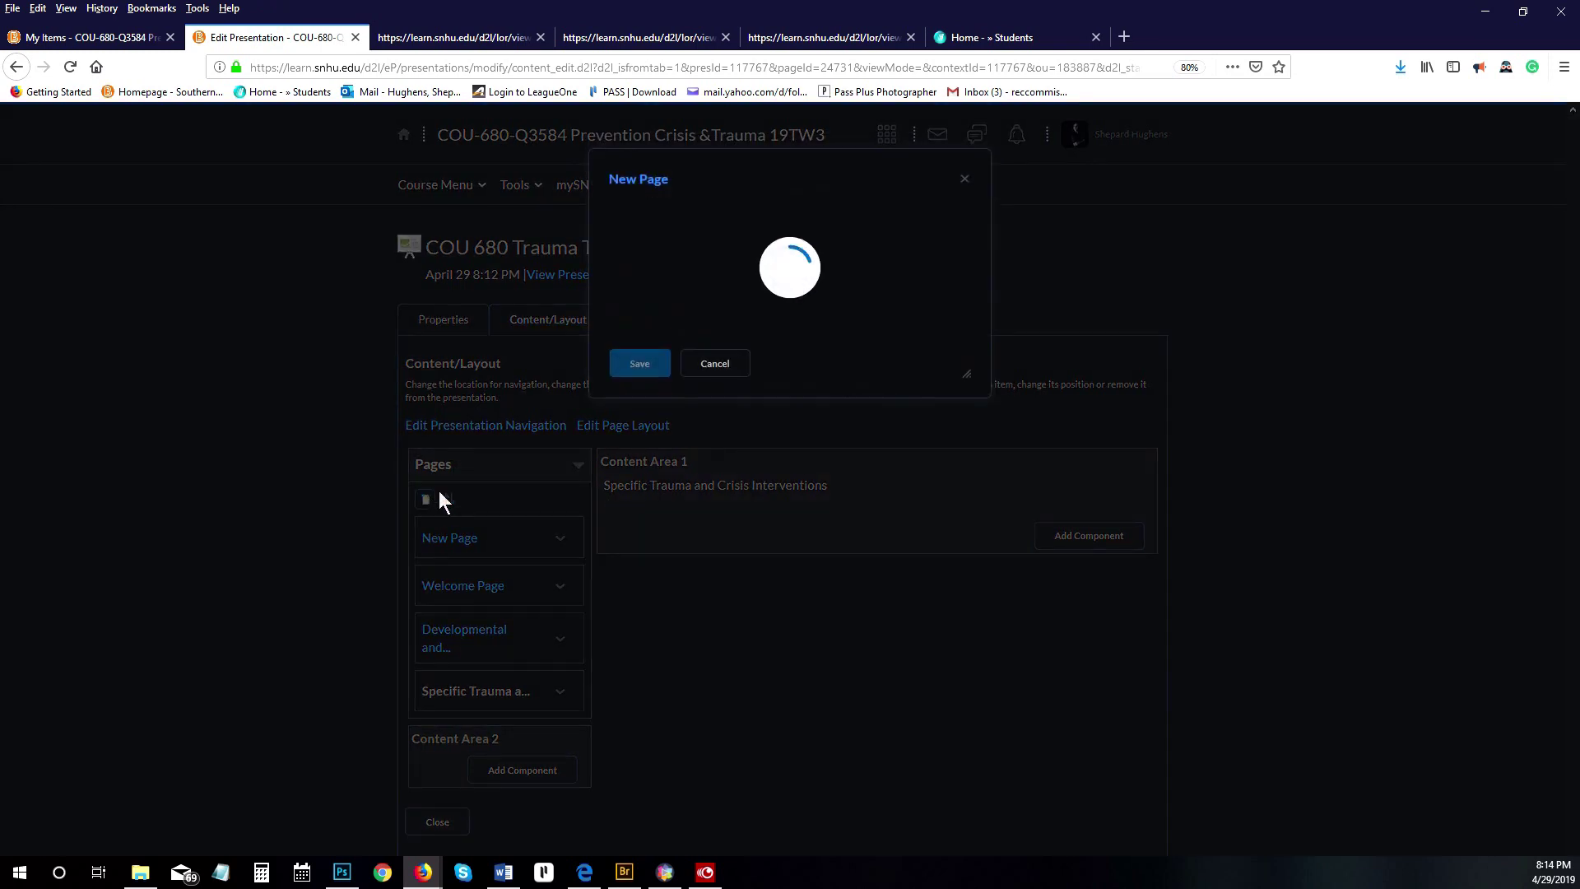
drag(689, 234, 554, 238)
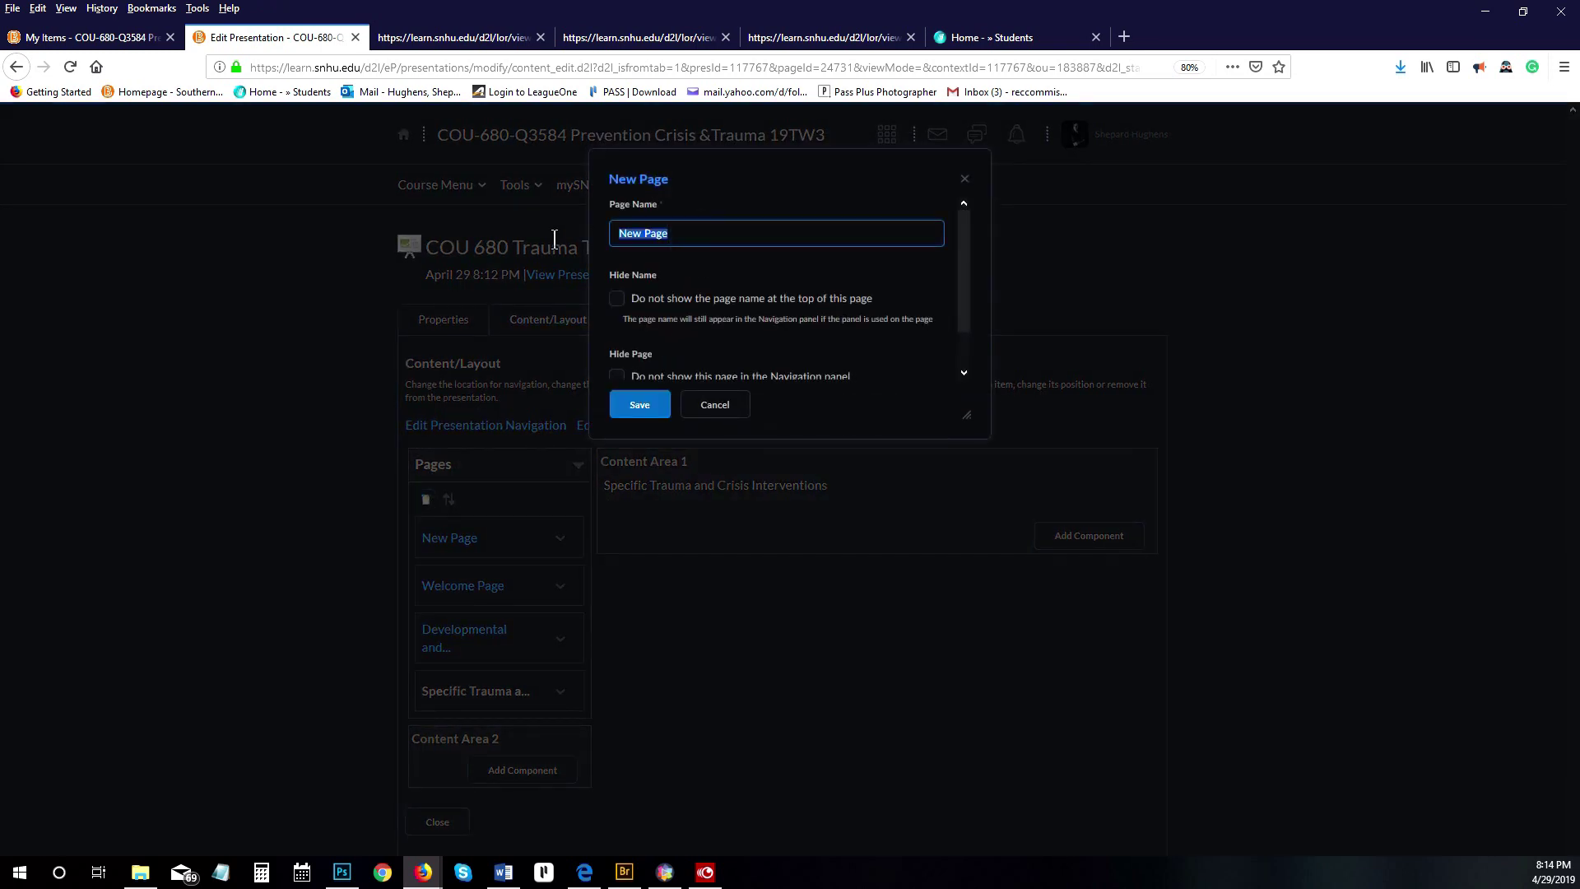
text(Suicide?)
key(BackSpace)
text(/Homicide Interventions)
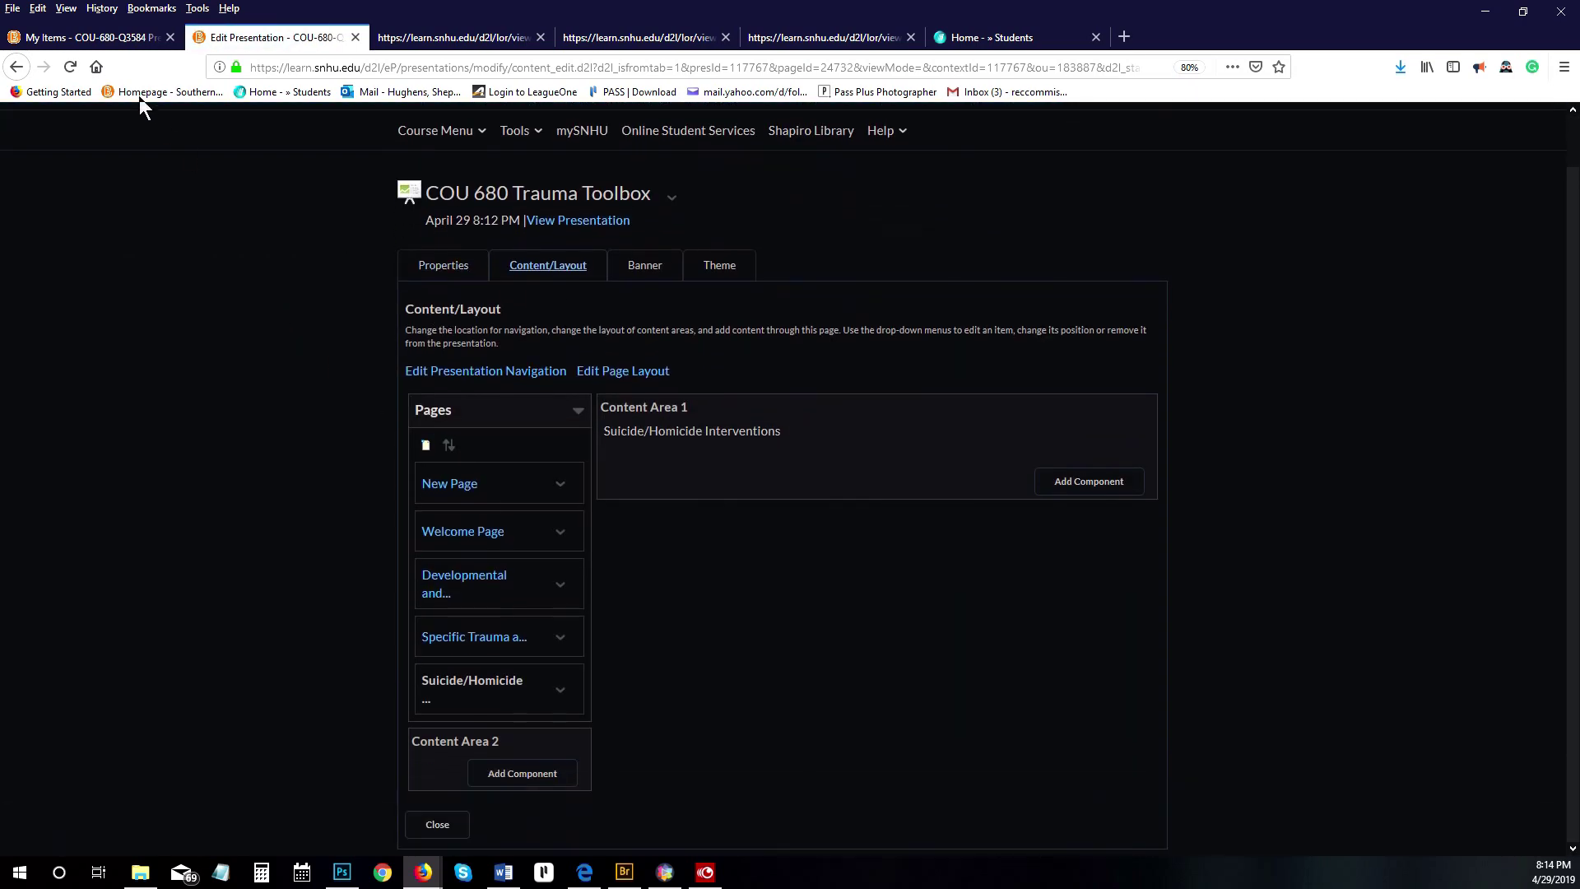
Preview the Trauma Toolbox presentation from My Items and return to editing its pages.
click(93, 37)
click(527, 433)
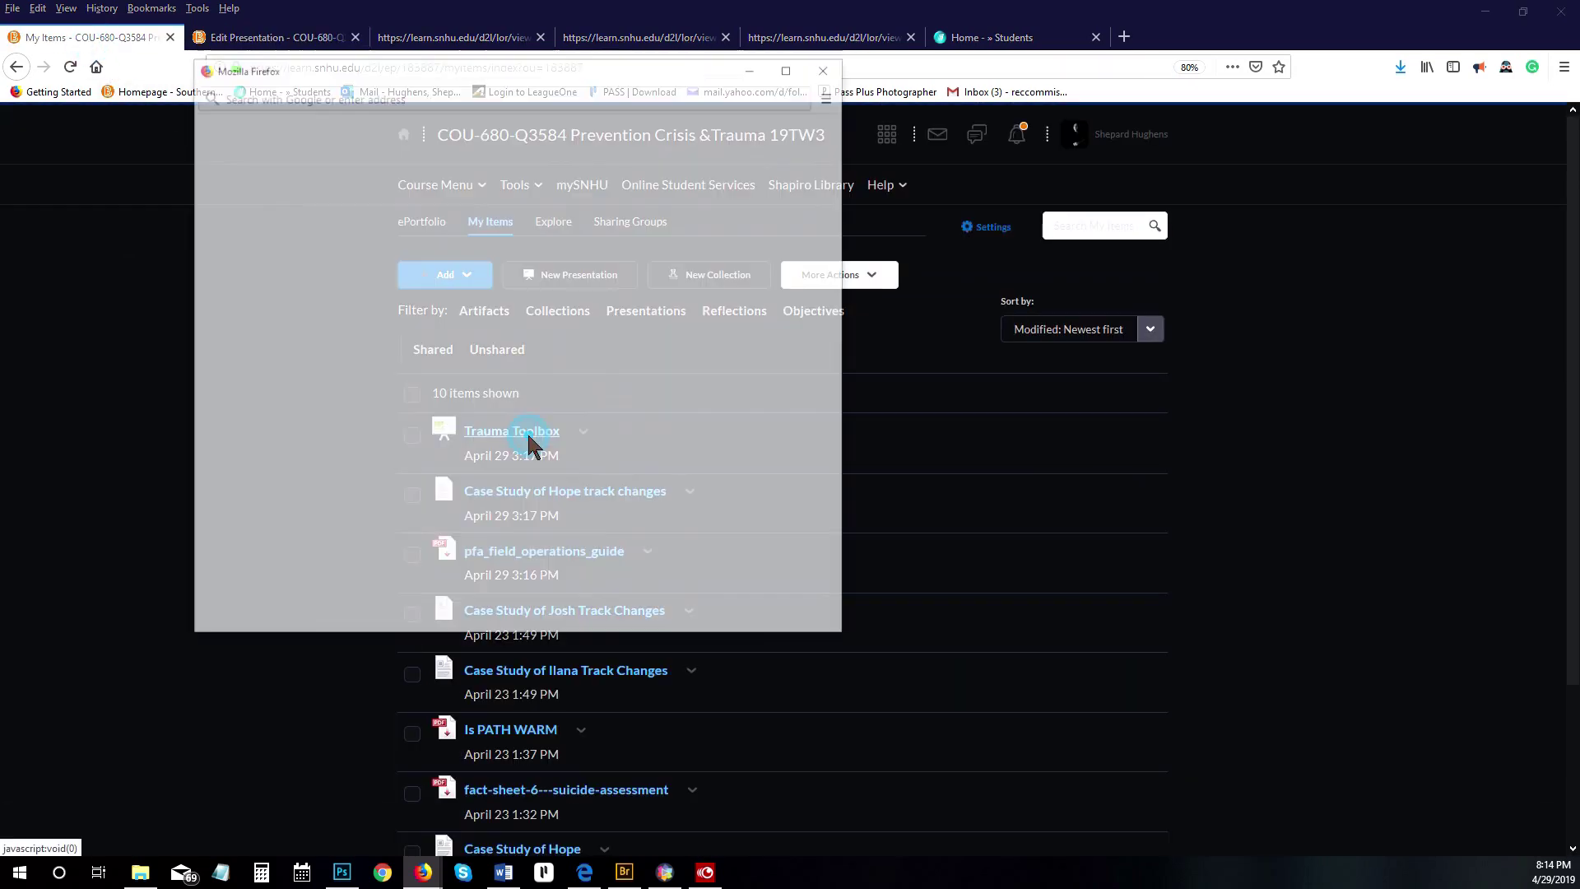
scroll(369, 366, down, 4)
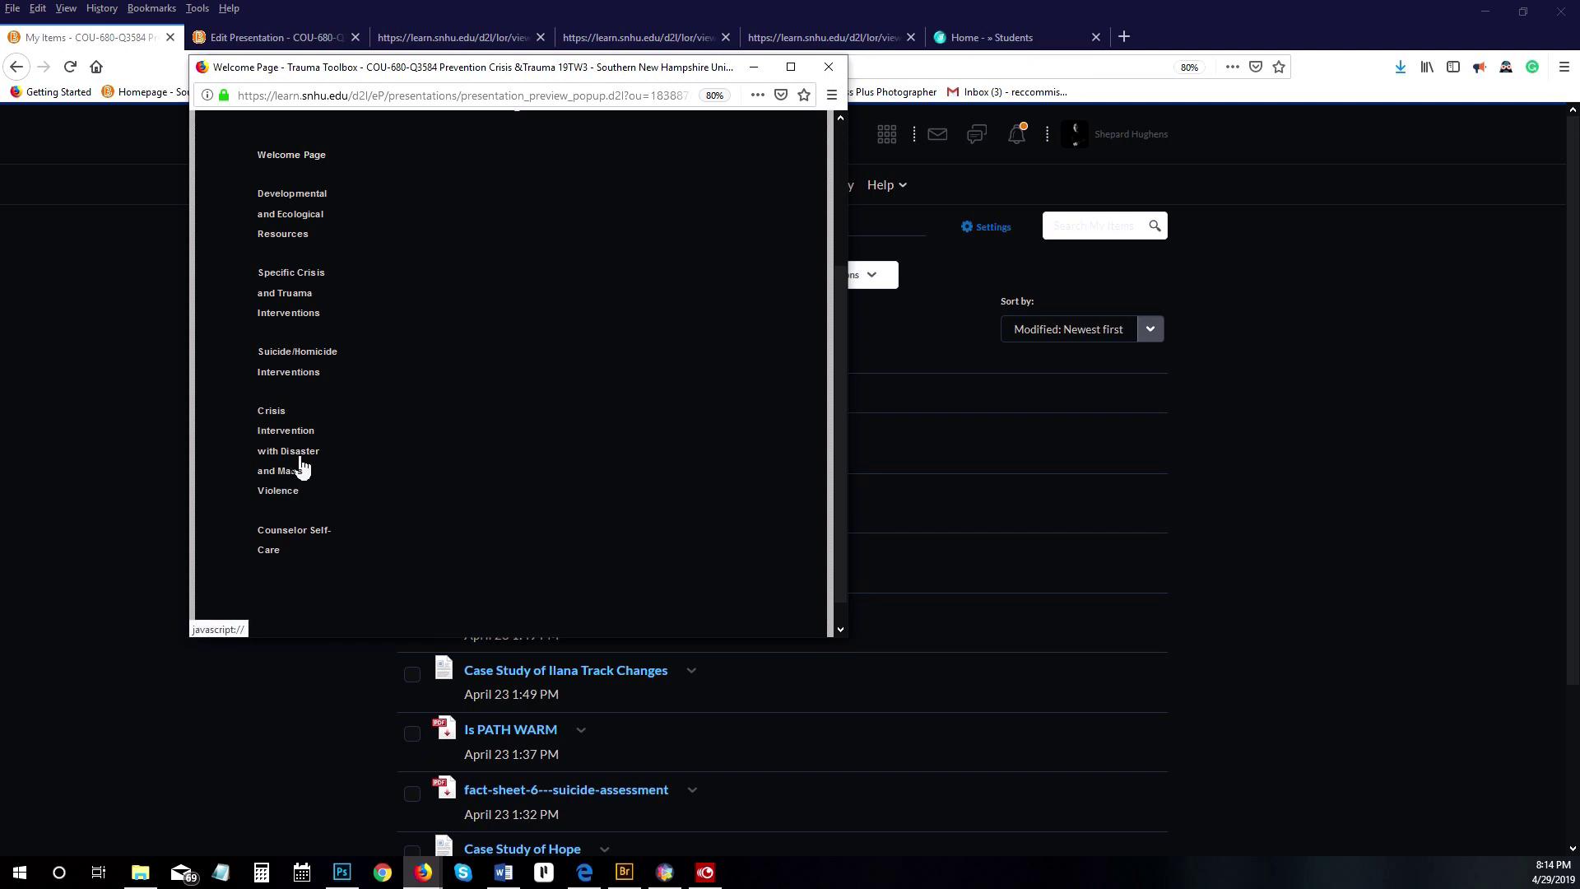
click(66, 282)
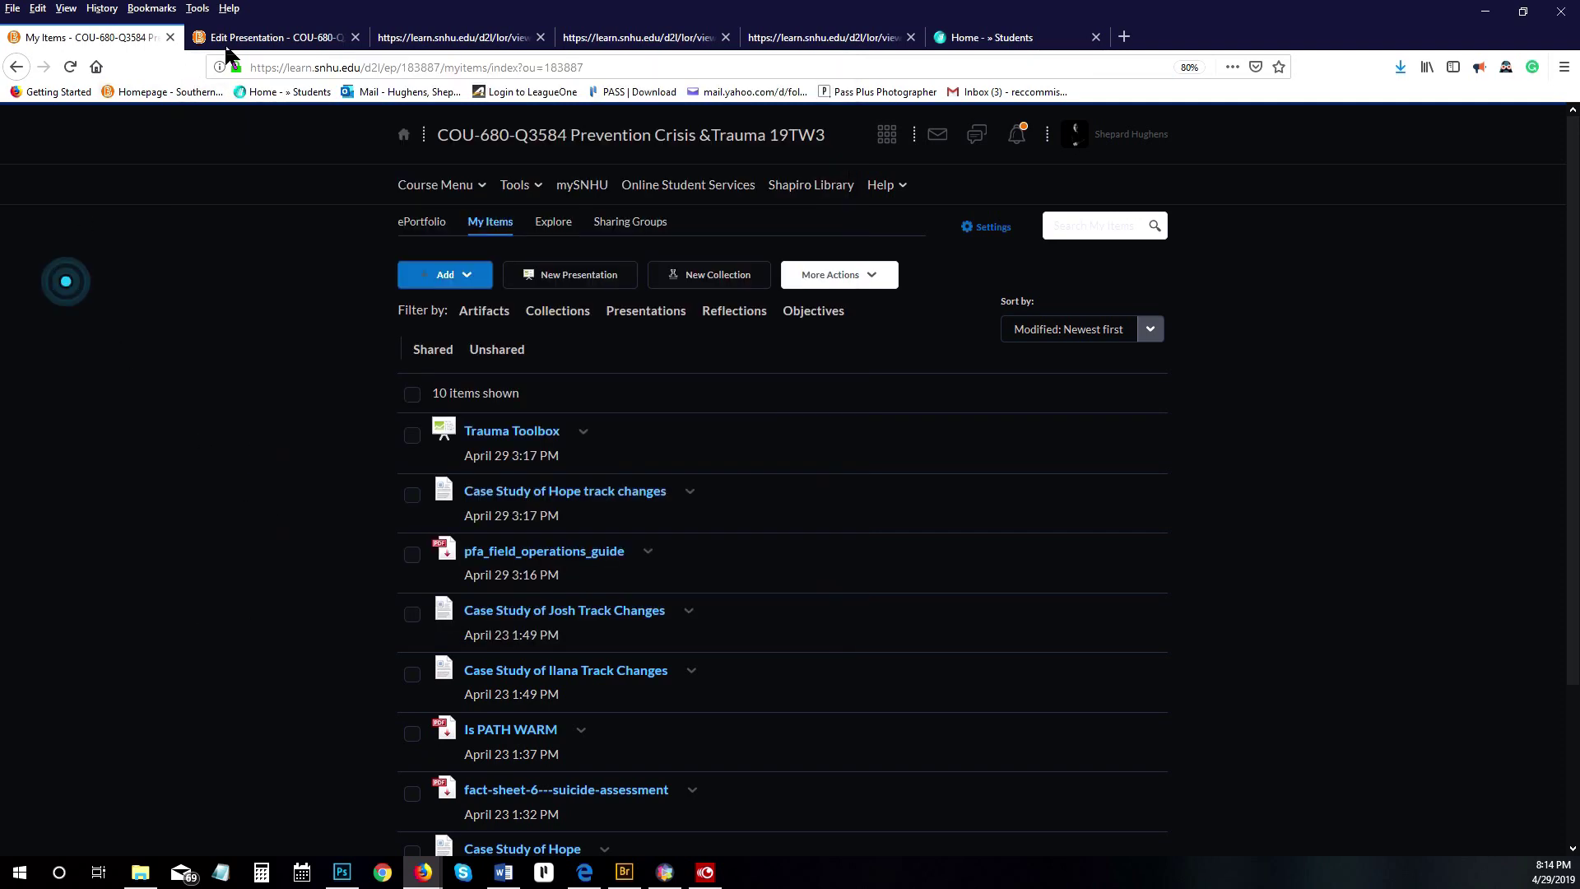
click(226, 46)
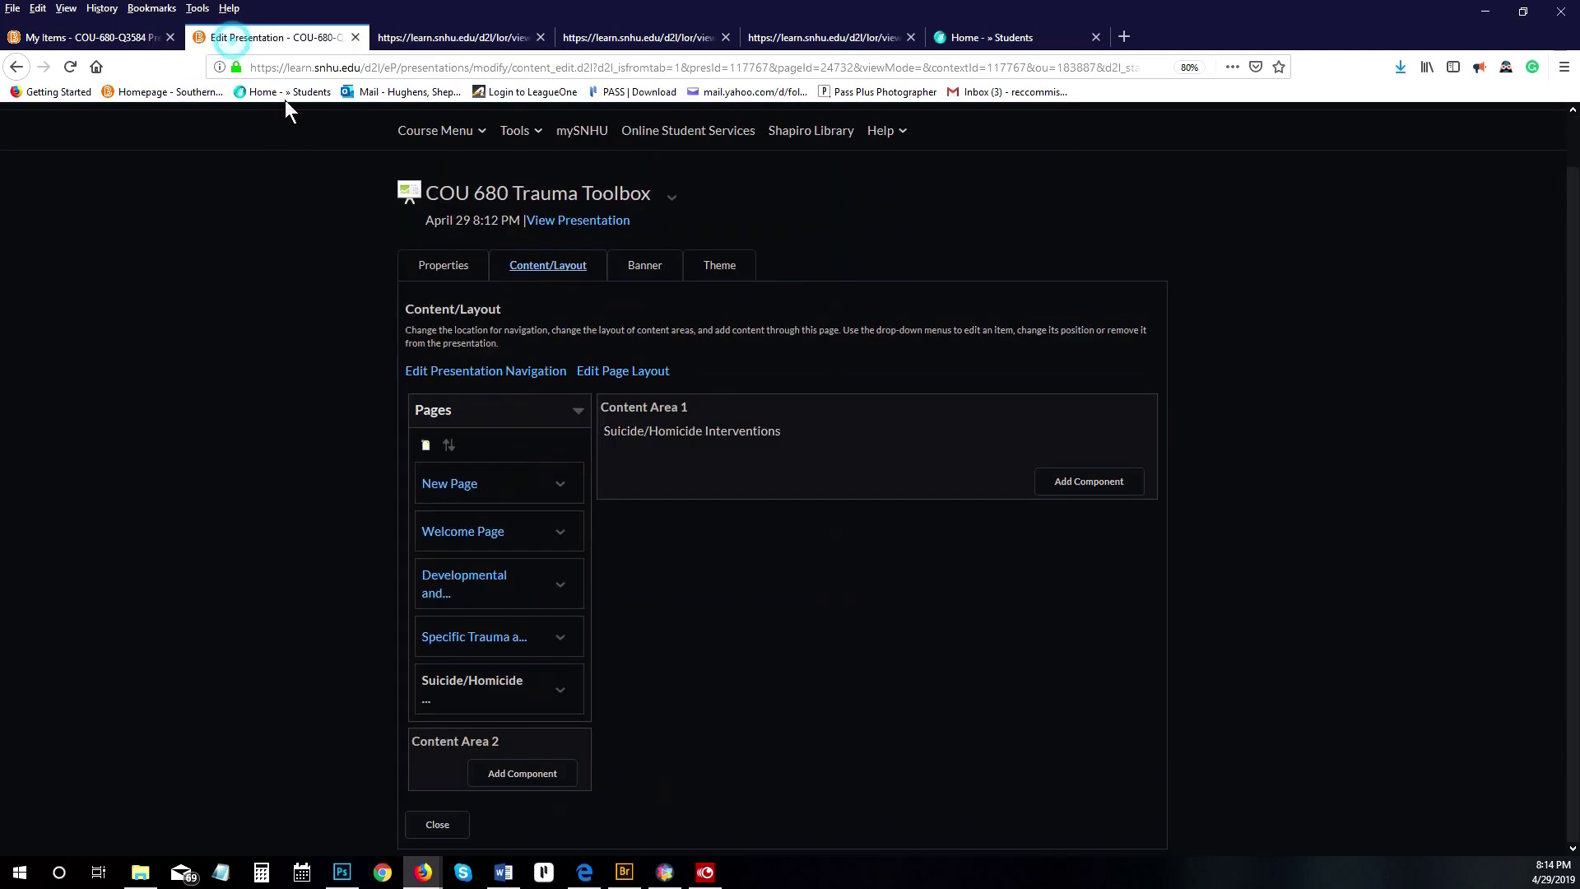
click(423, 449)
Name the page 'Crisis Intervention with Disaster and Mass Violence', then preview and return to editing.
triple_click(718, 232)
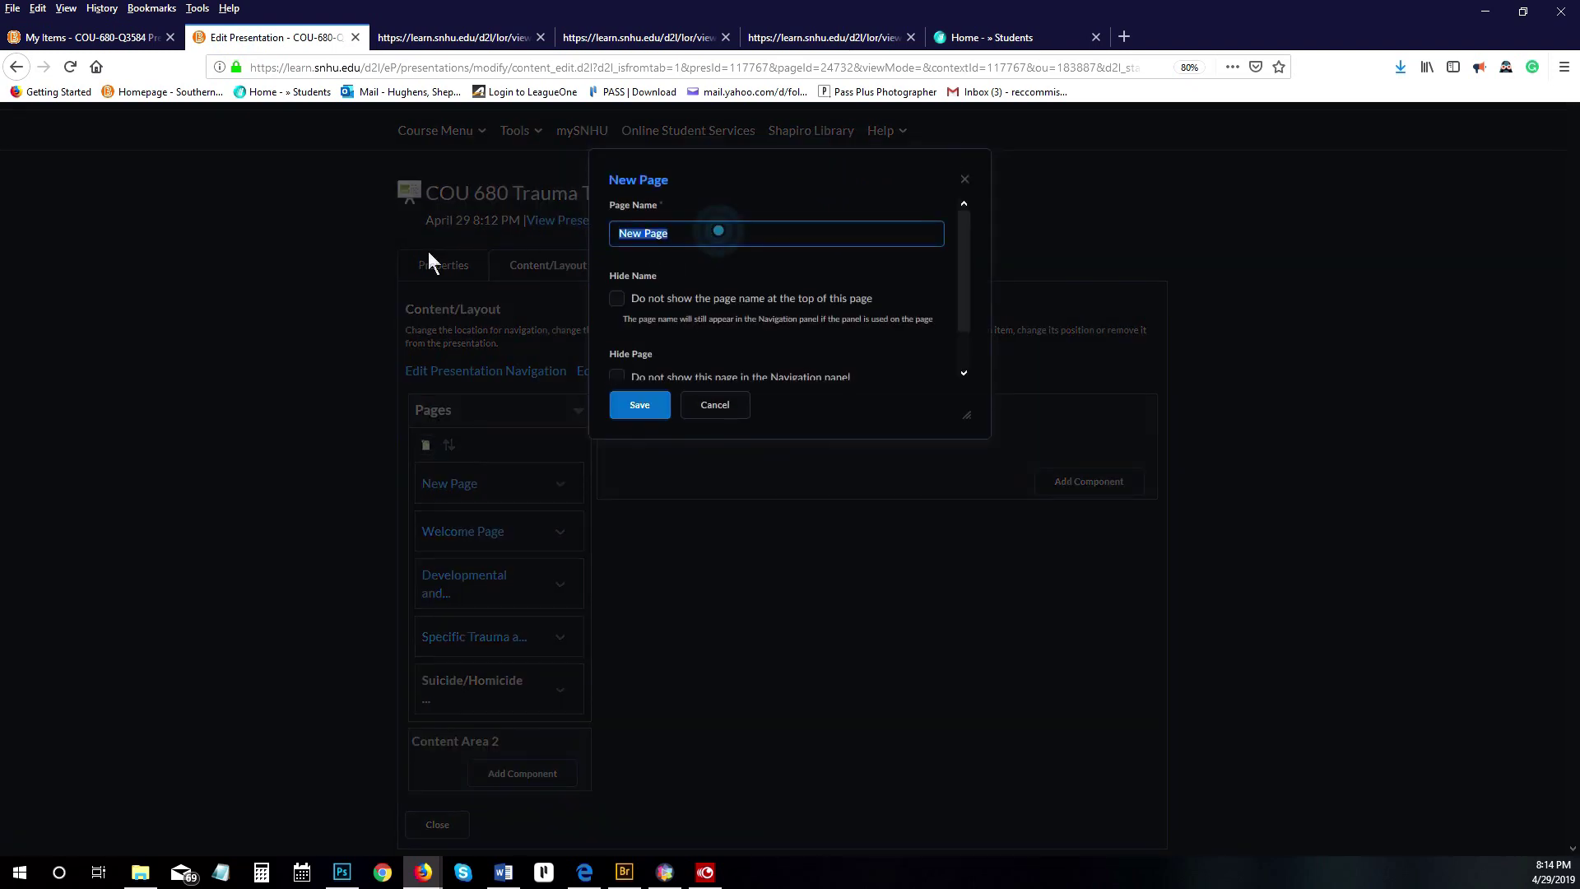
text(Crisi)
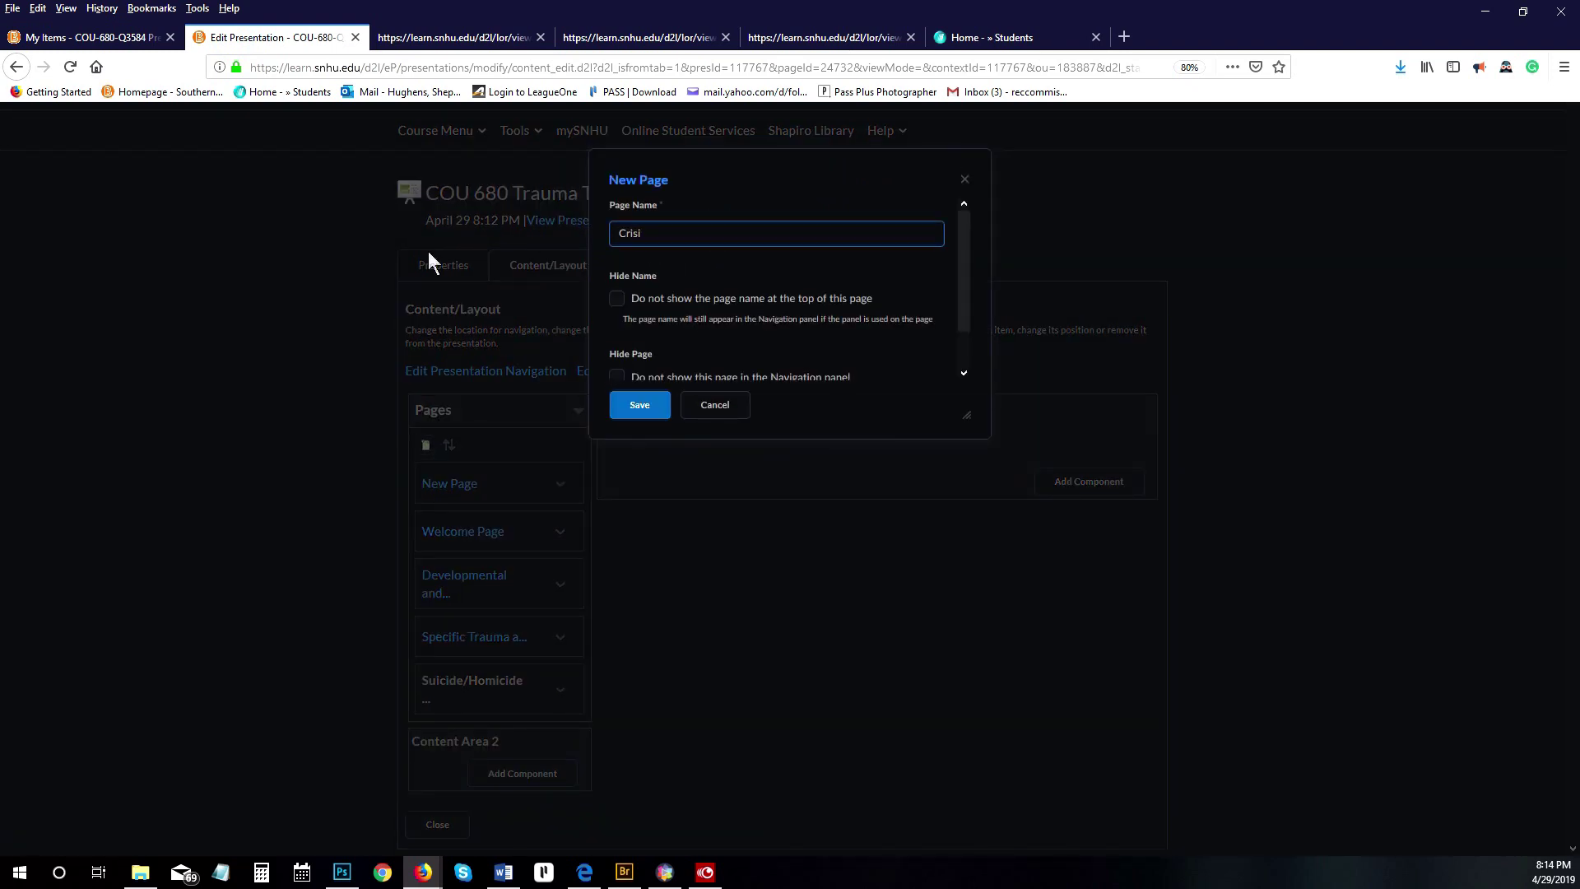
text(s Intervi)
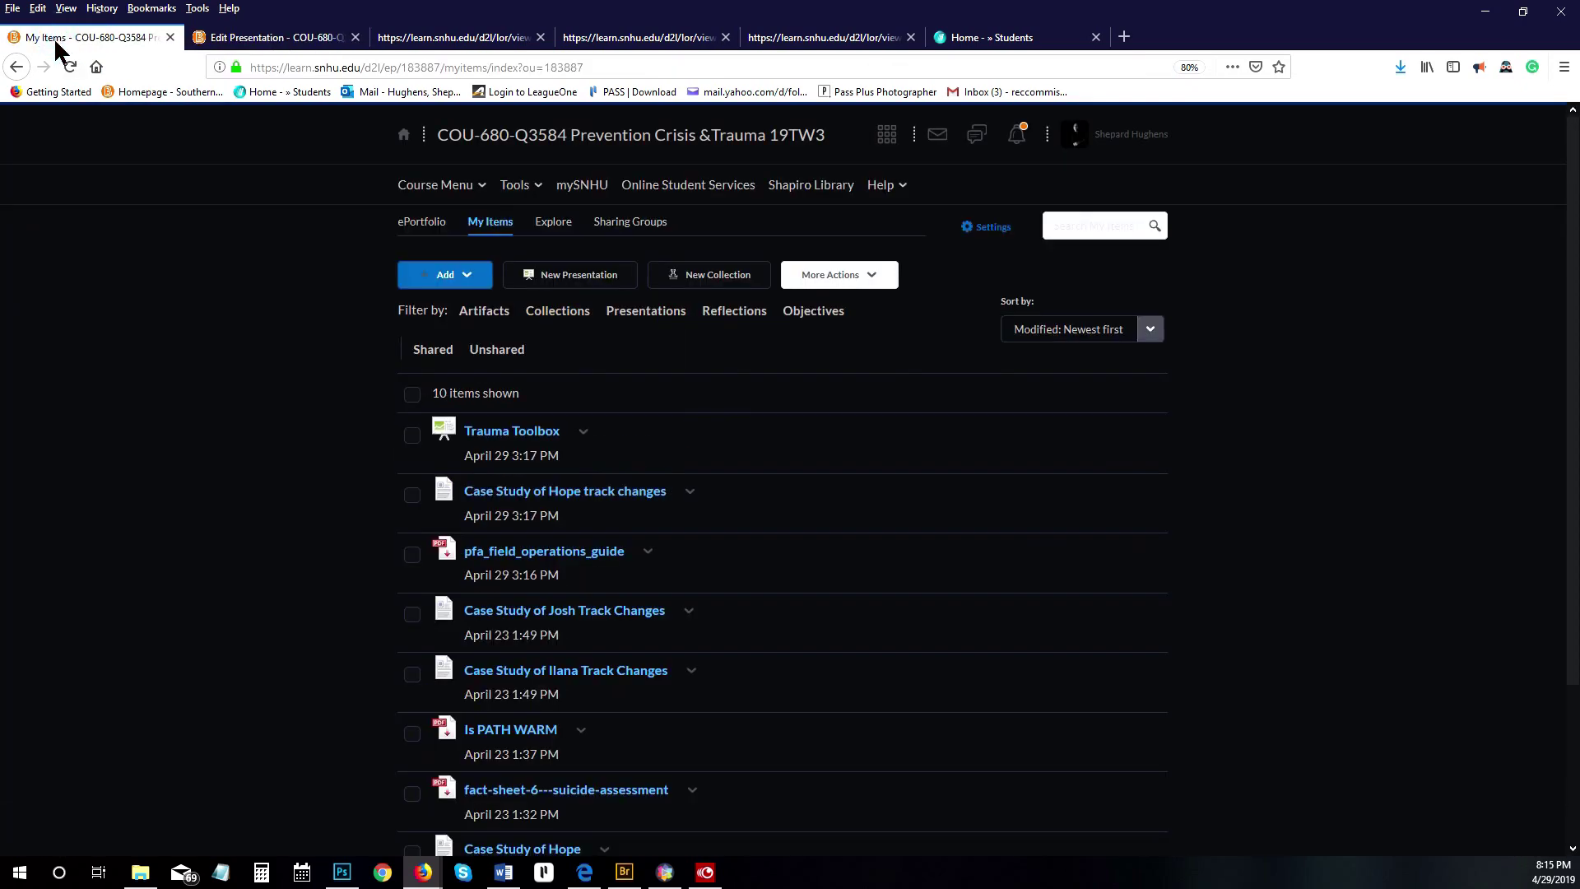
click(493, 433)
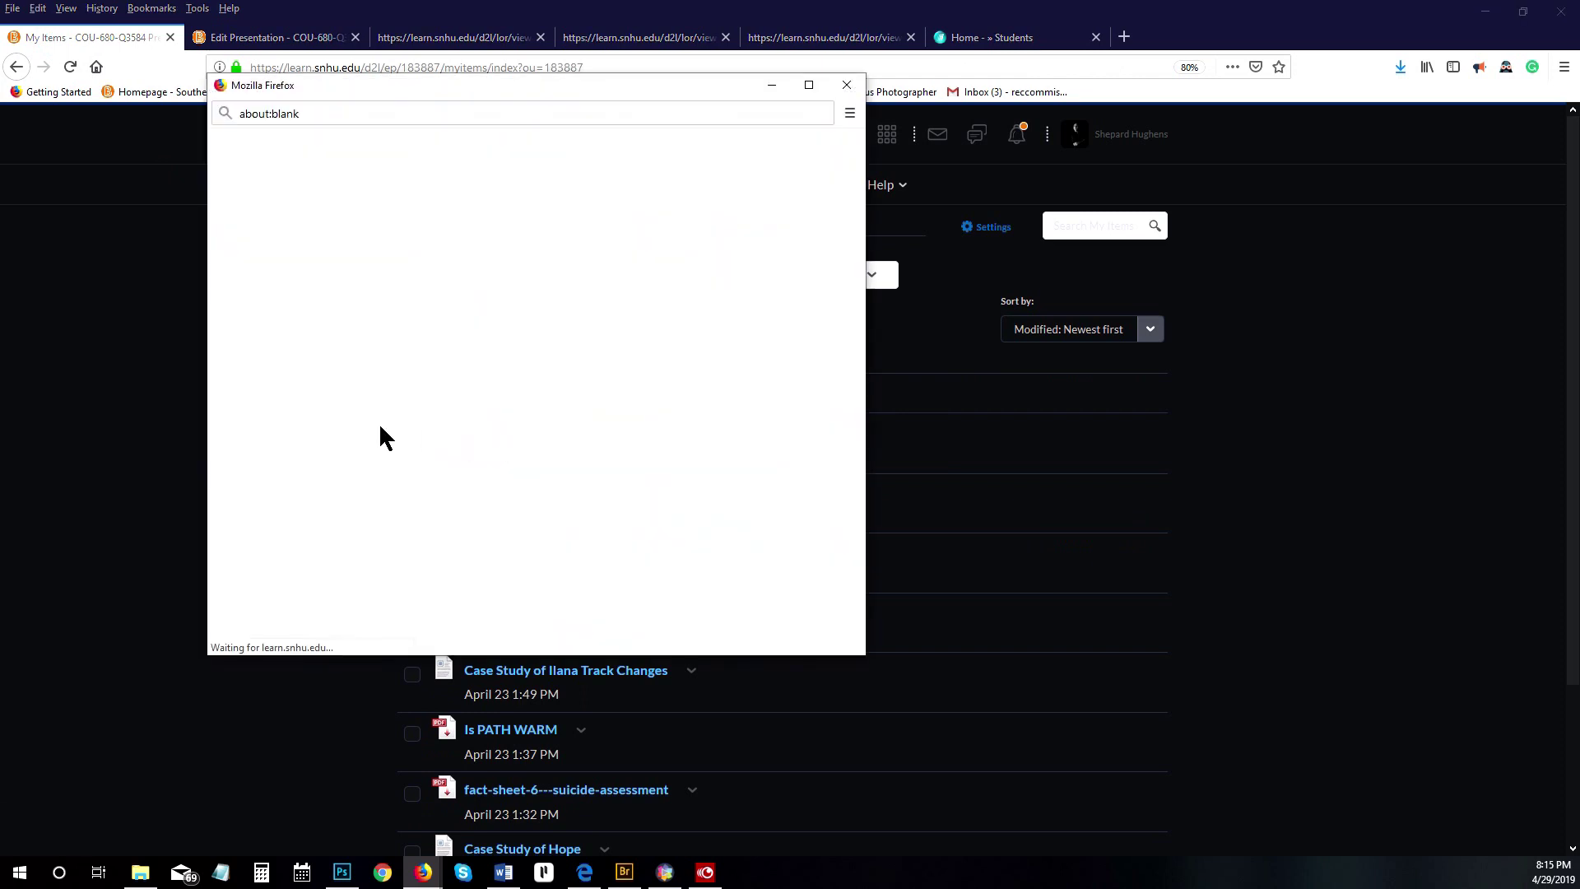
scroll(362, 436, down, 3)
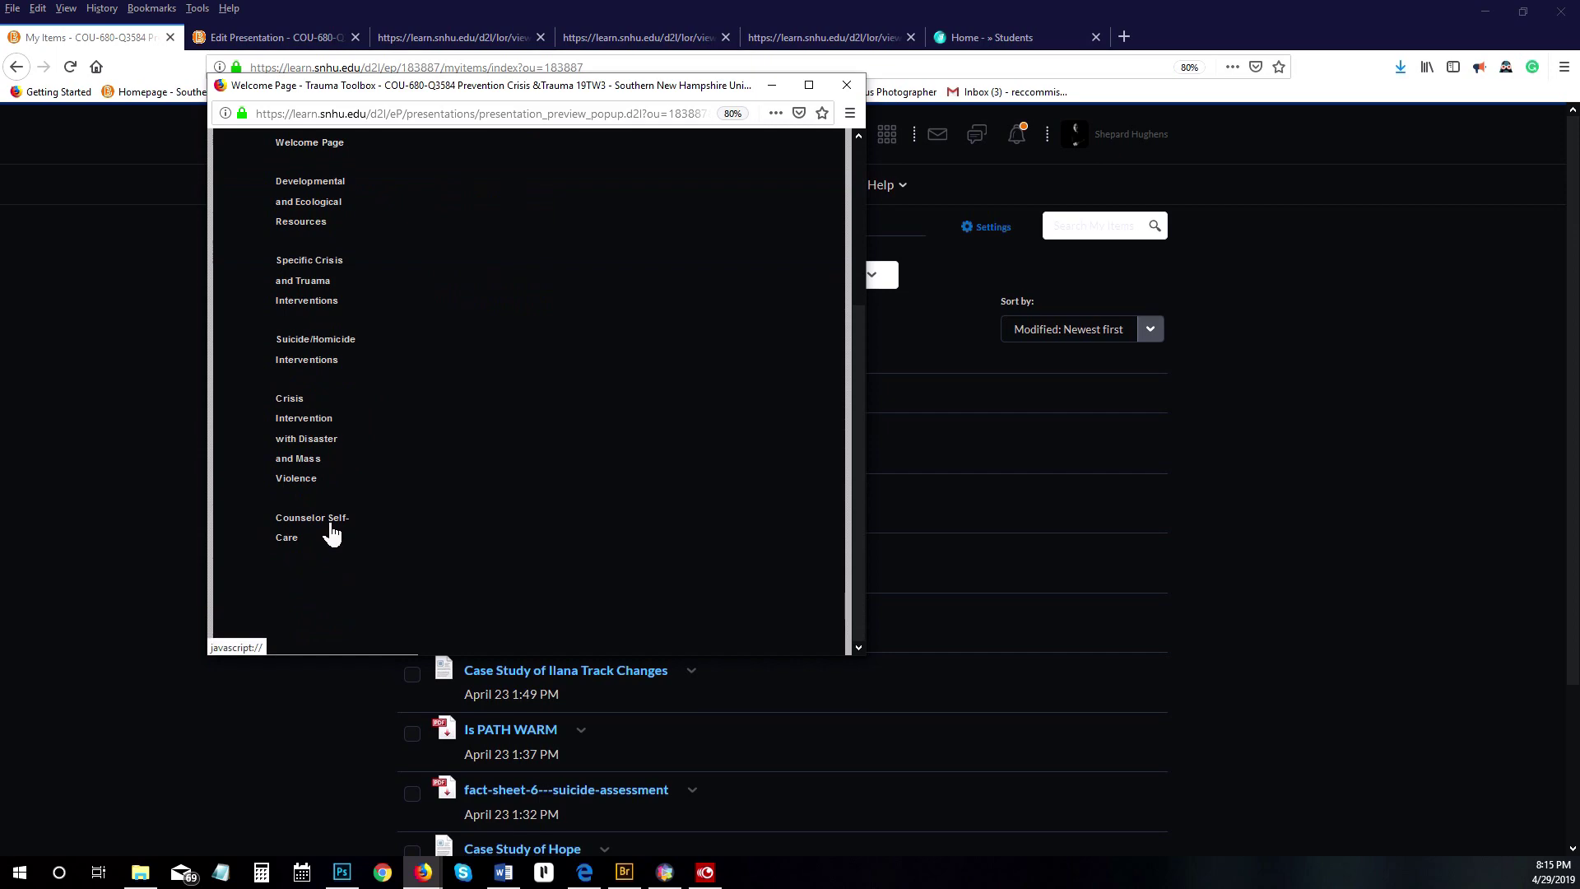
click(848, 85)
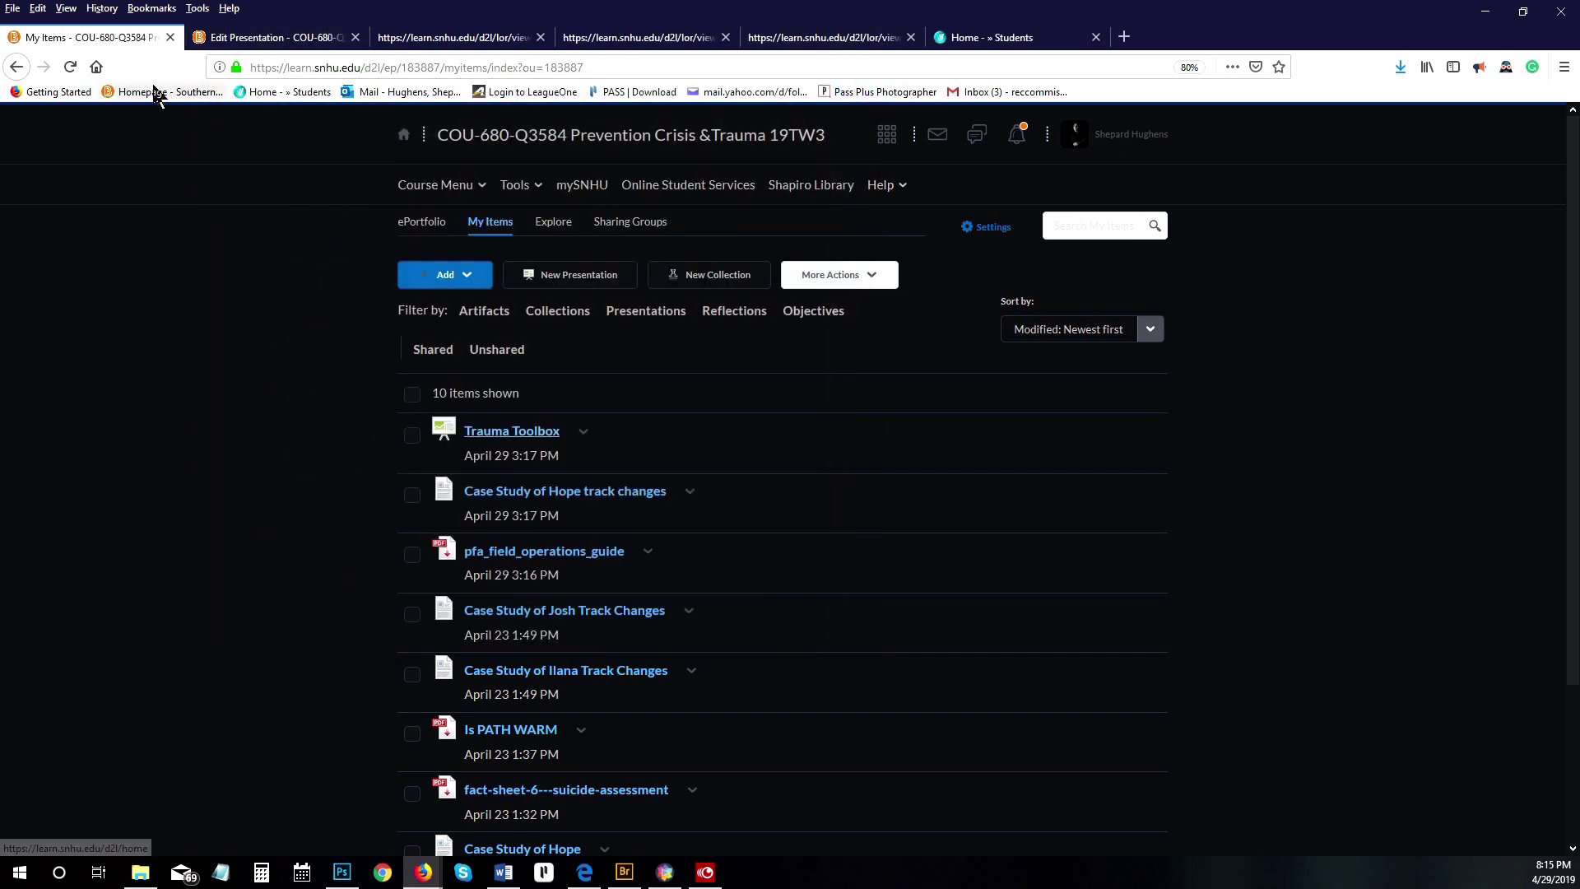
click(279, 39)
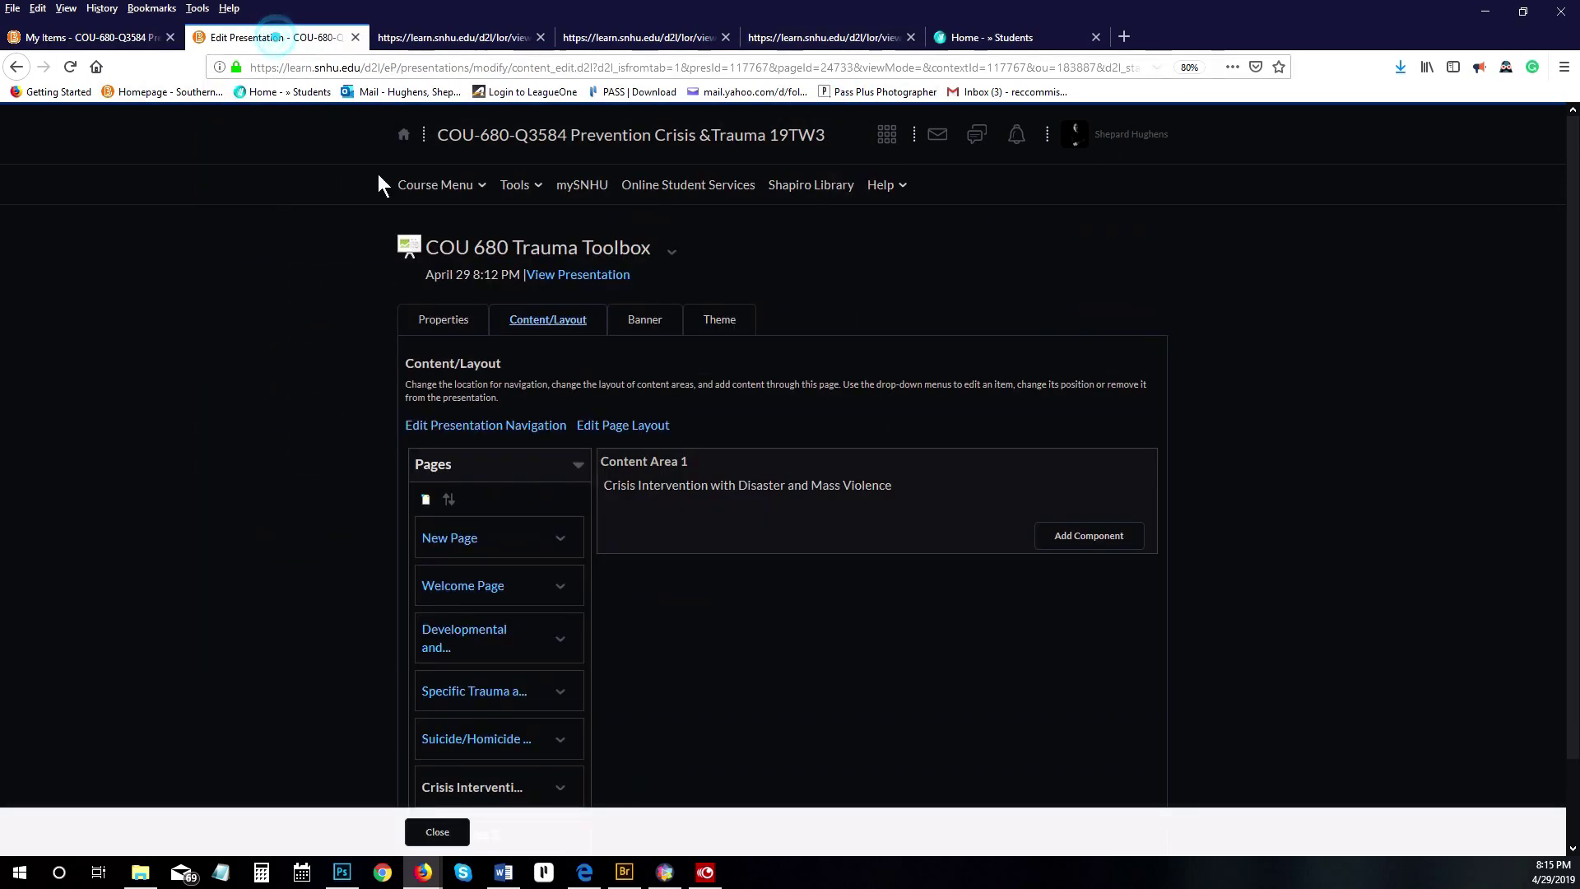
Add and save a page named 'Counselor Self-Care'.
click(426, 500)
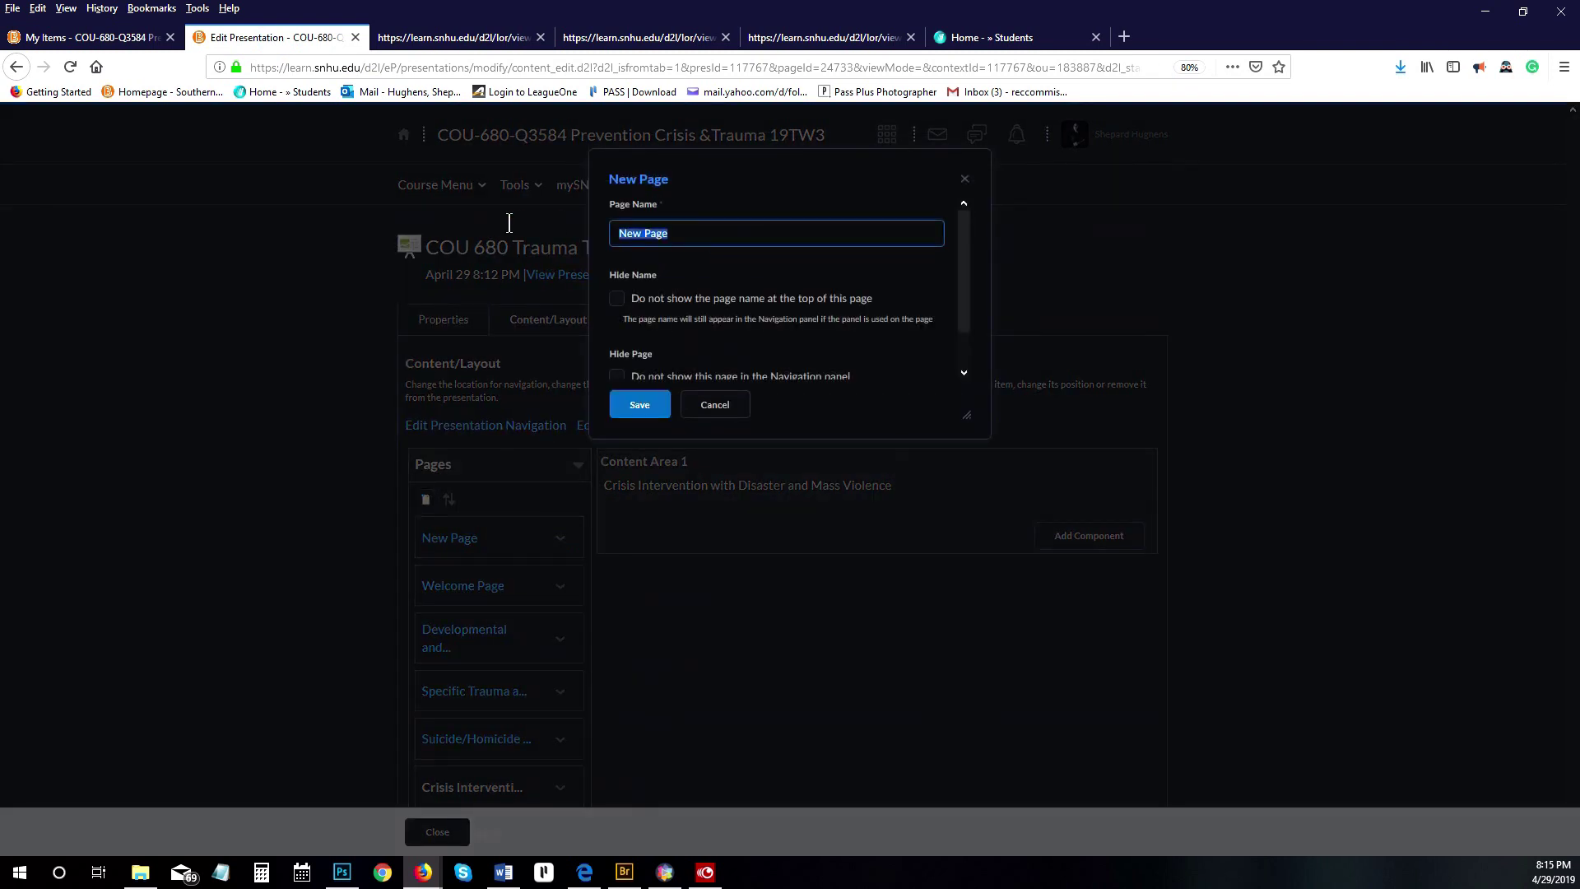
text(Counselor Self-Care)
click(634, 408)
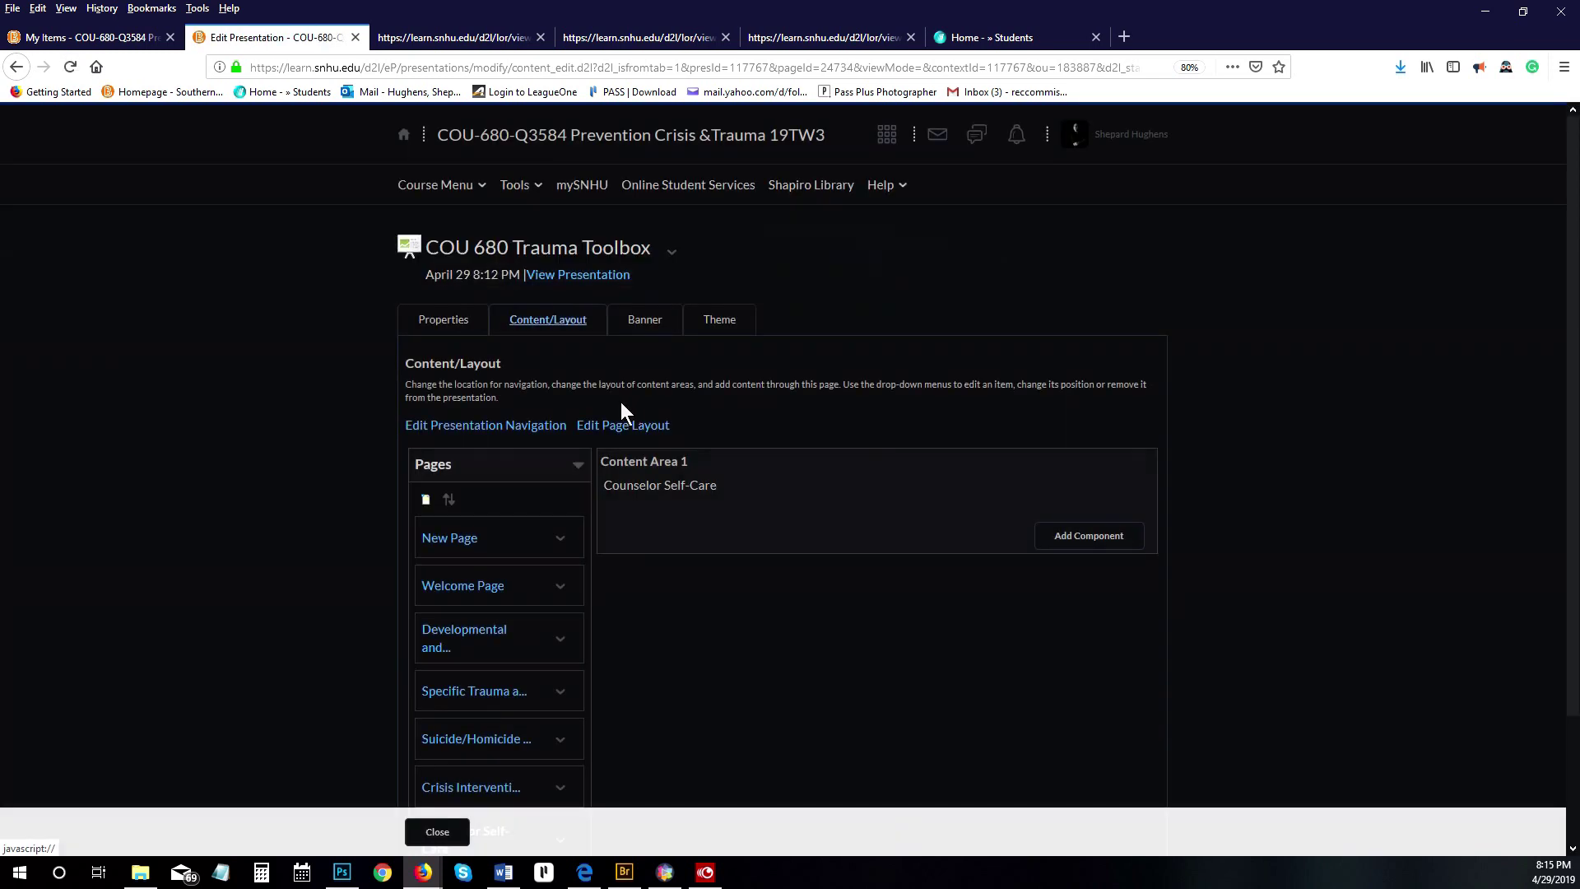
Delete the leftover placeholder New Page and confirm the deletion.
scroll(621, 401, down, 3)
click(560, 386)
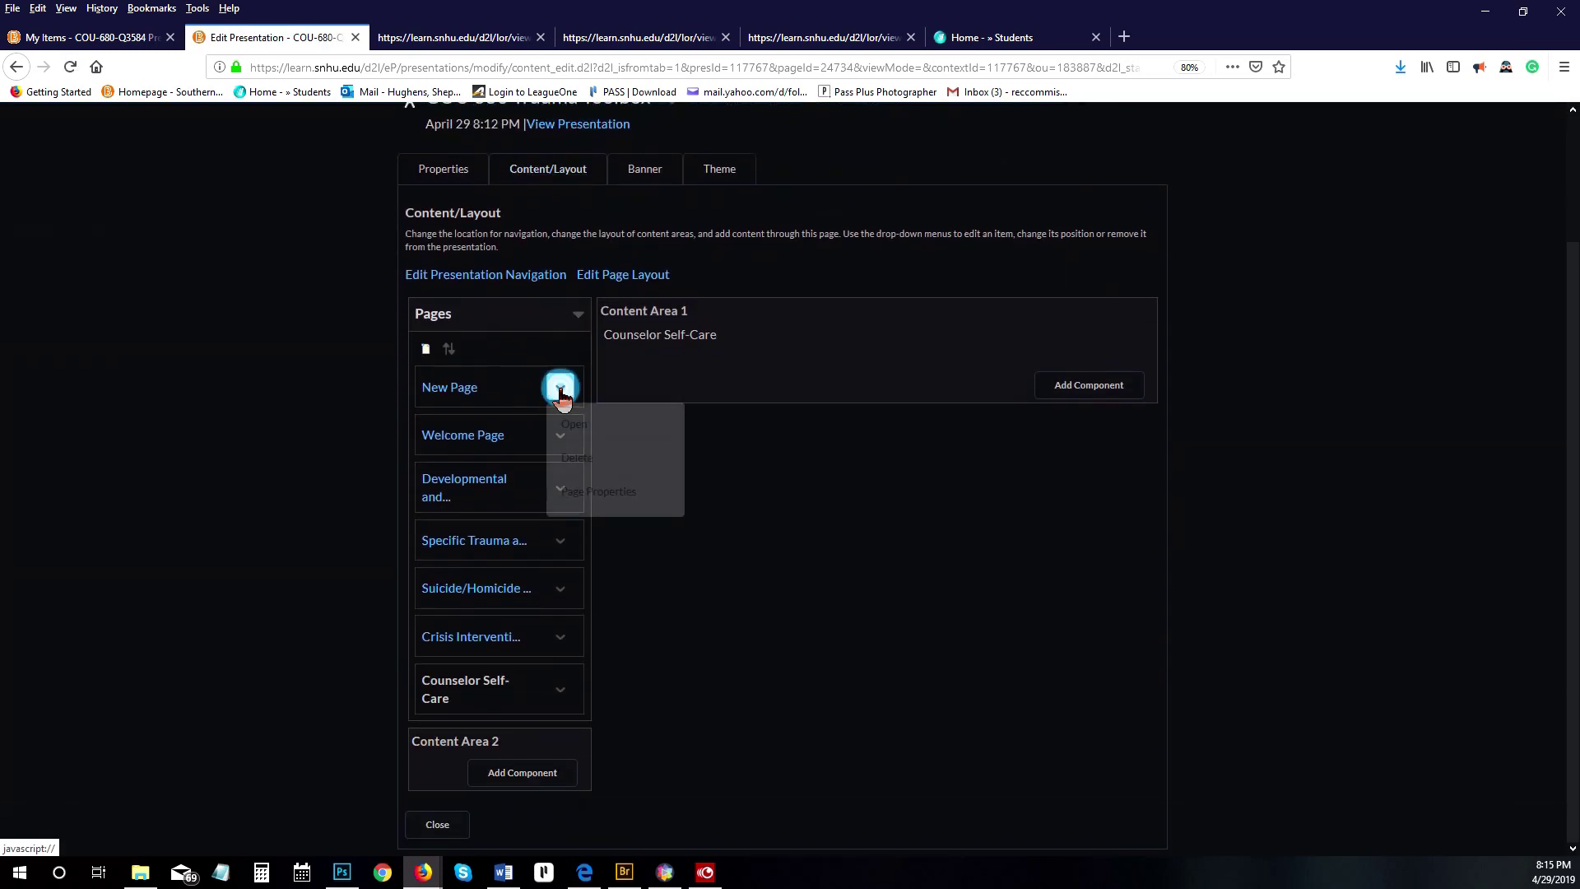
click(603, 465)
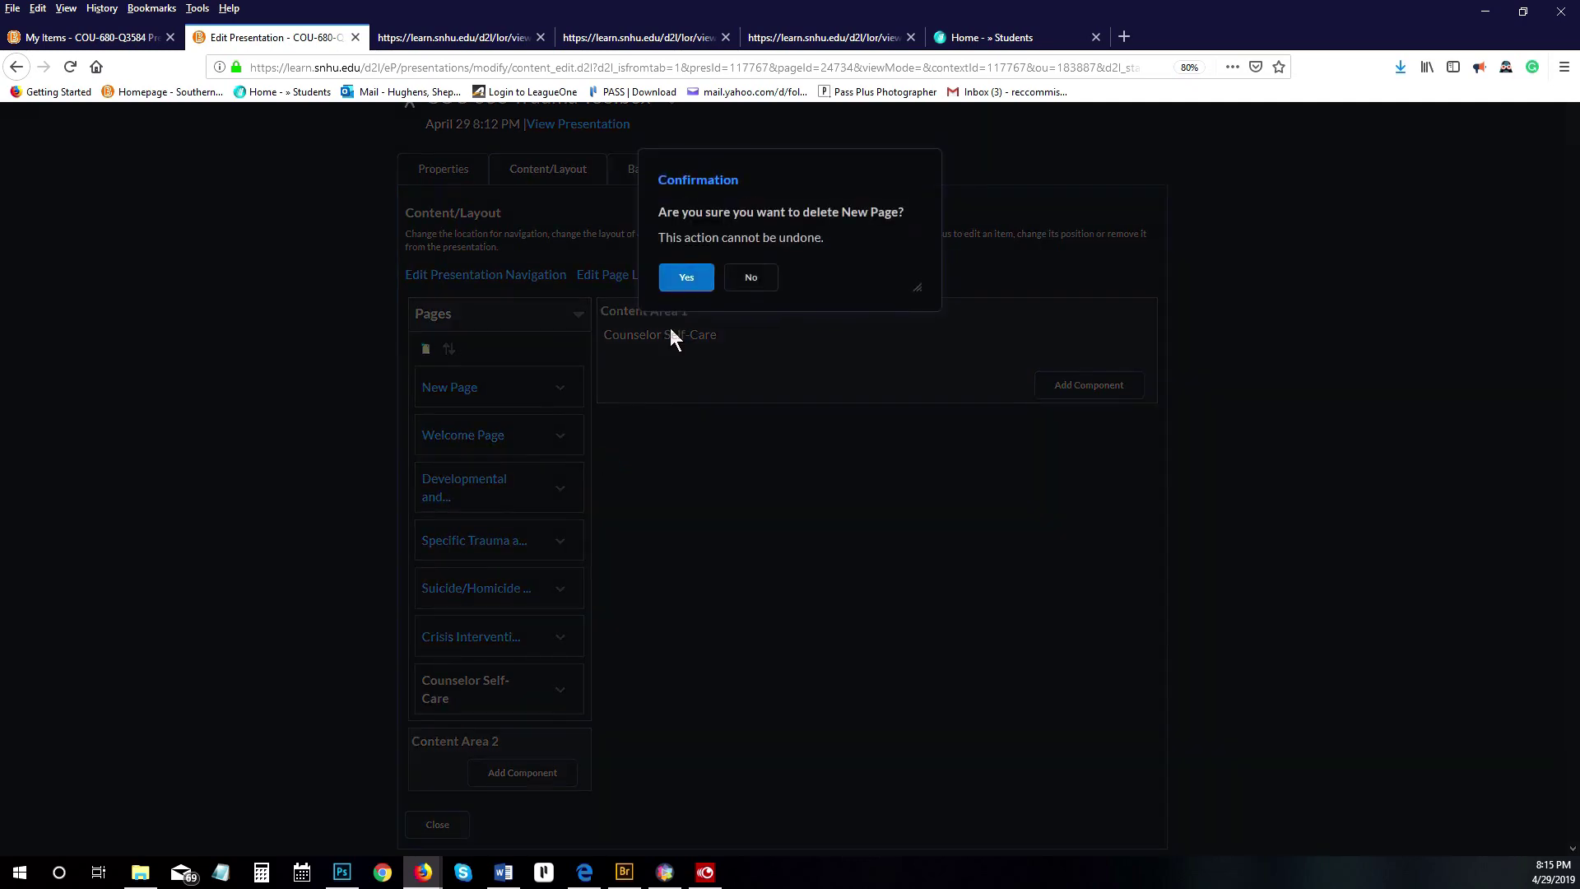
click(680, 278)
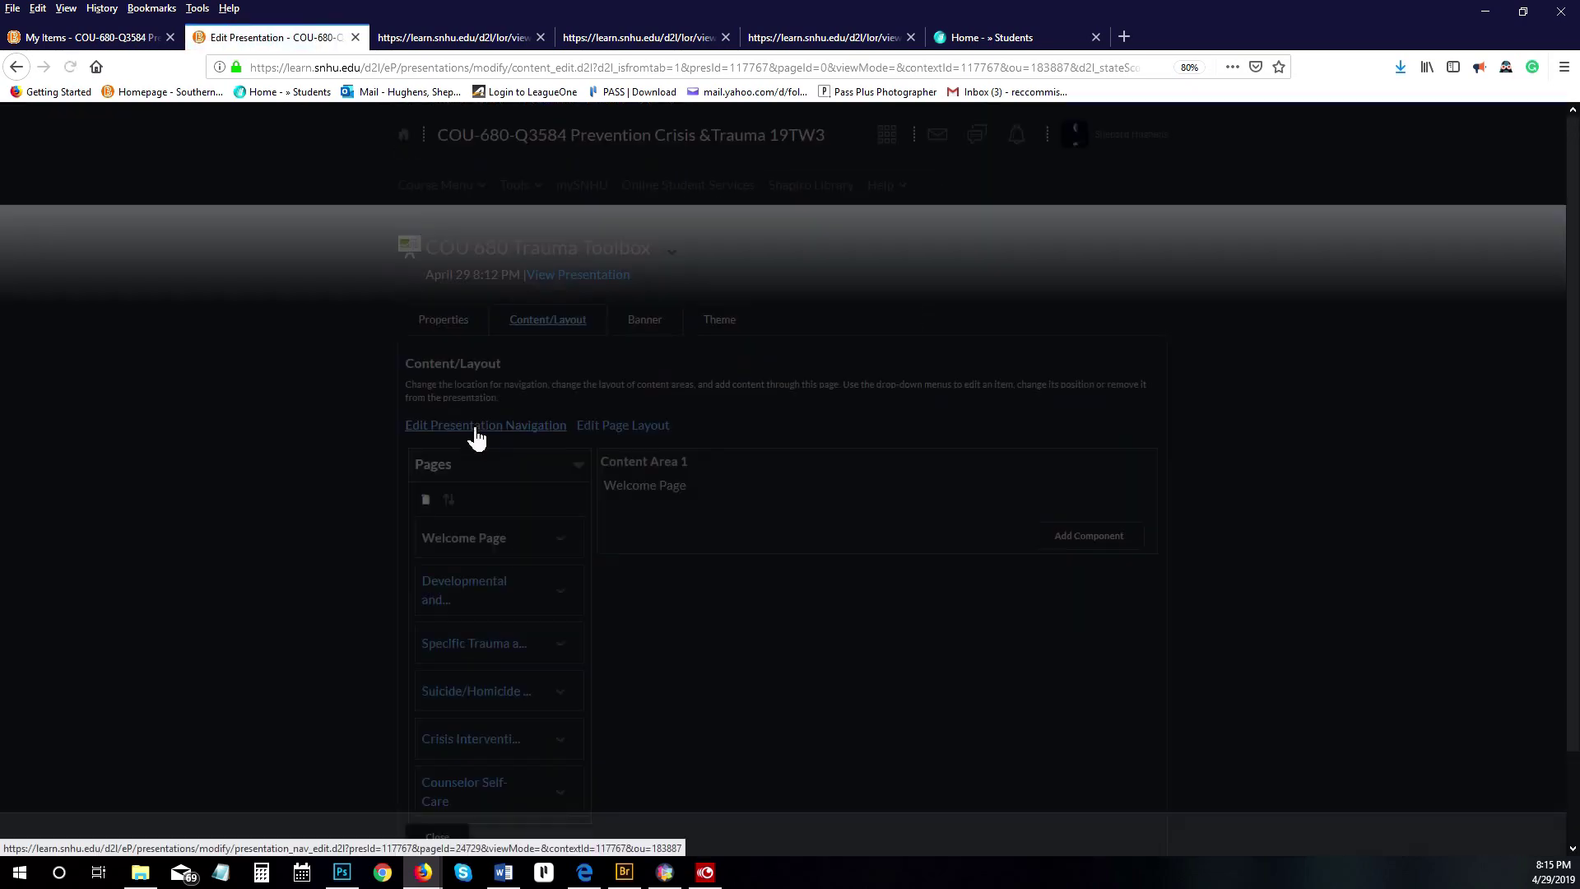
scroll(476, 434, down, 2)
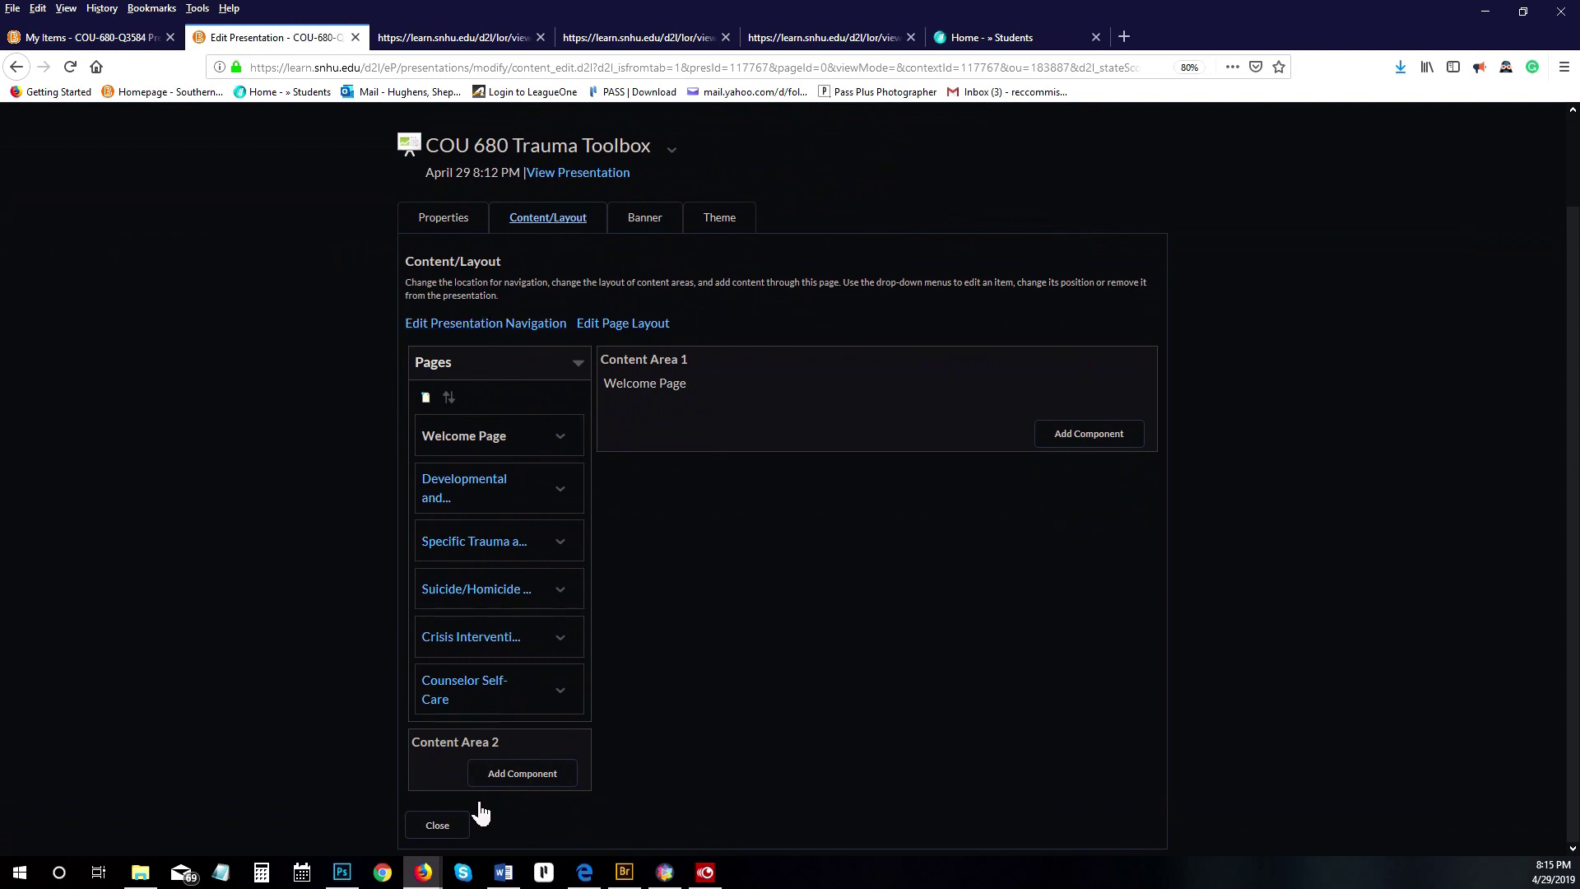
Preview the presentation to review its six section pages.
click(592, 173)
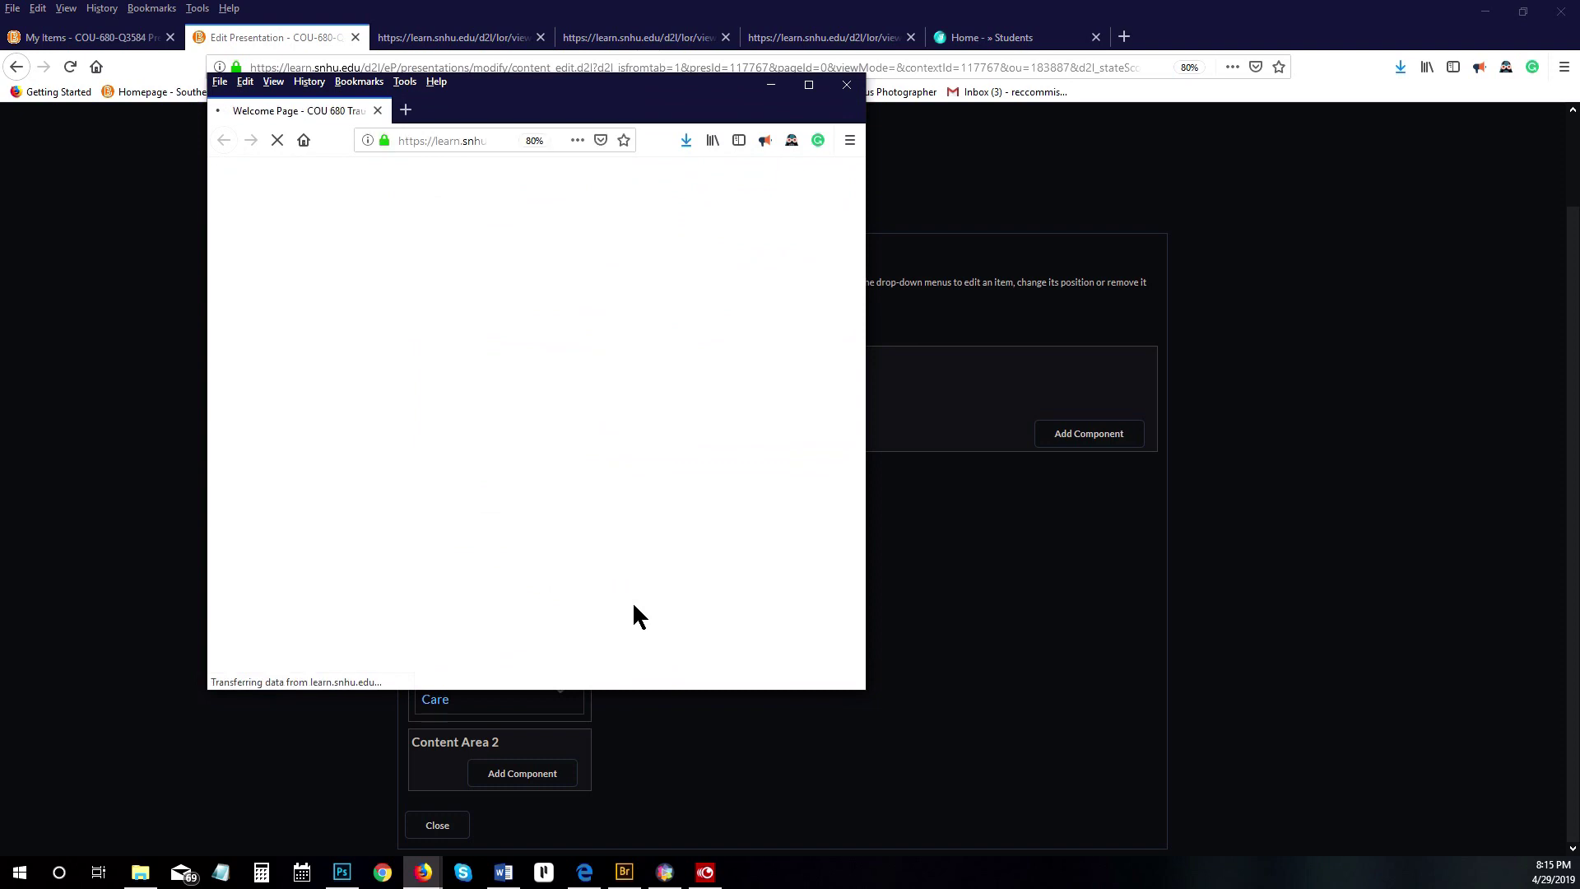
scroll(402, 346, down, 3)
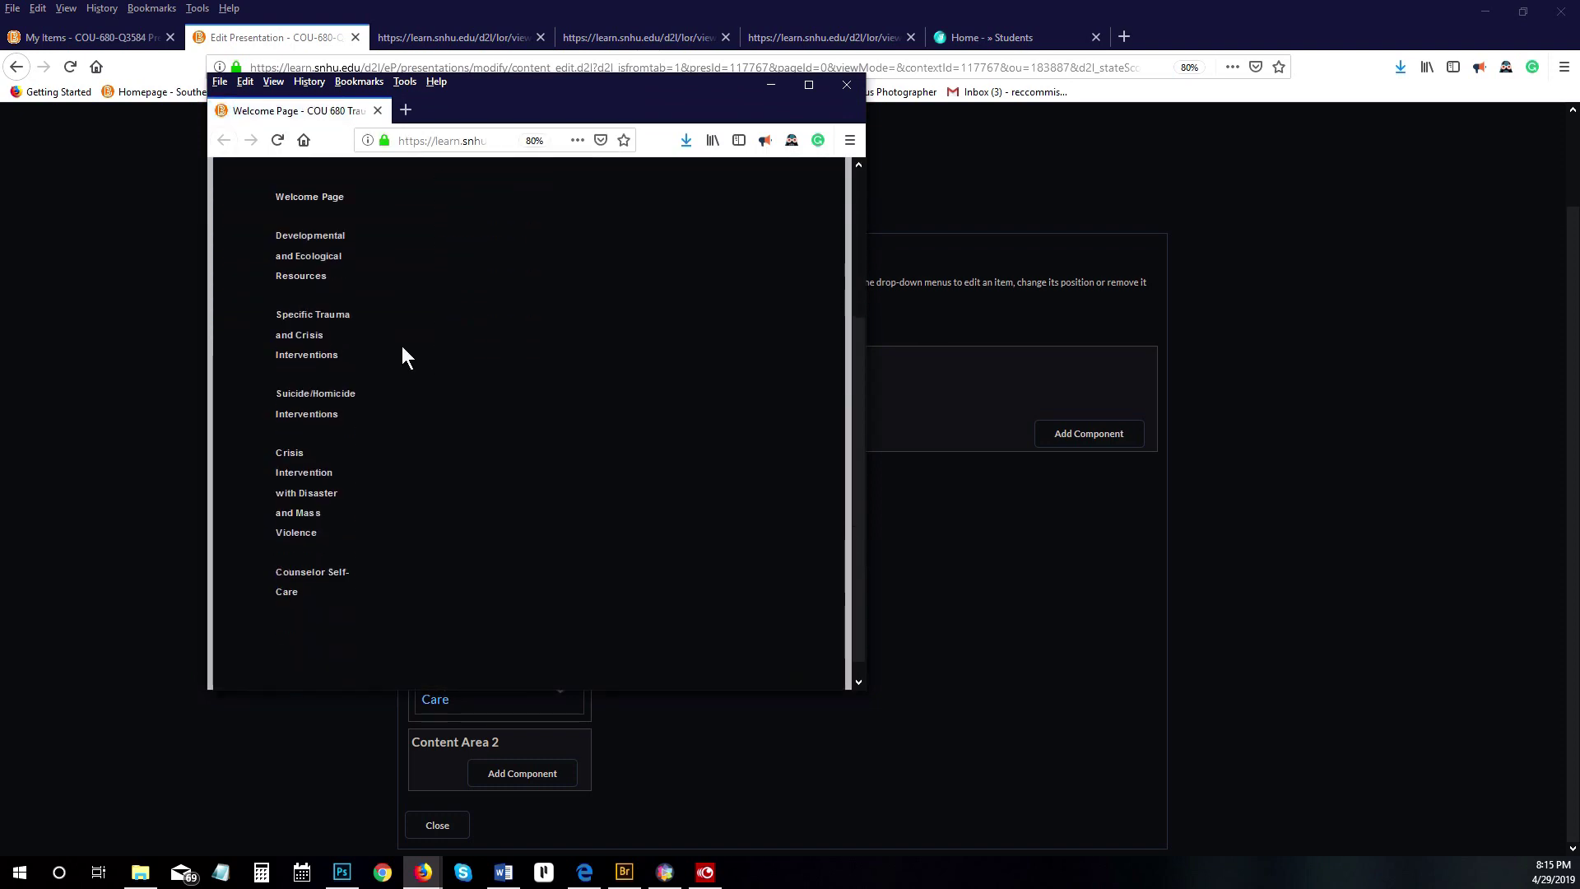
scroll(423, 485, up, 2)
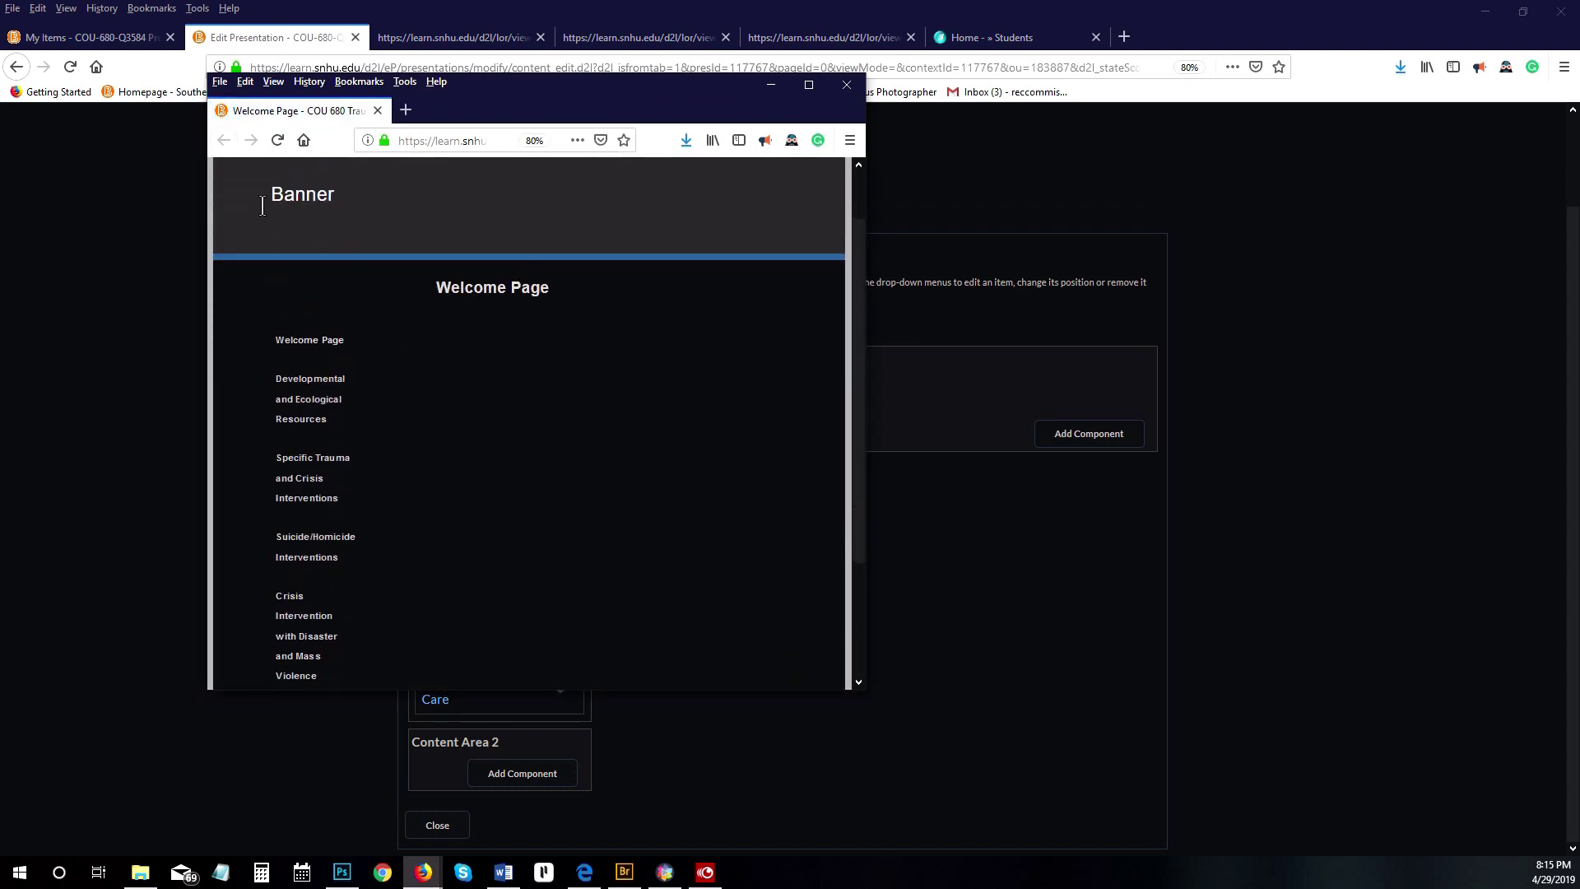
click(846, 85)
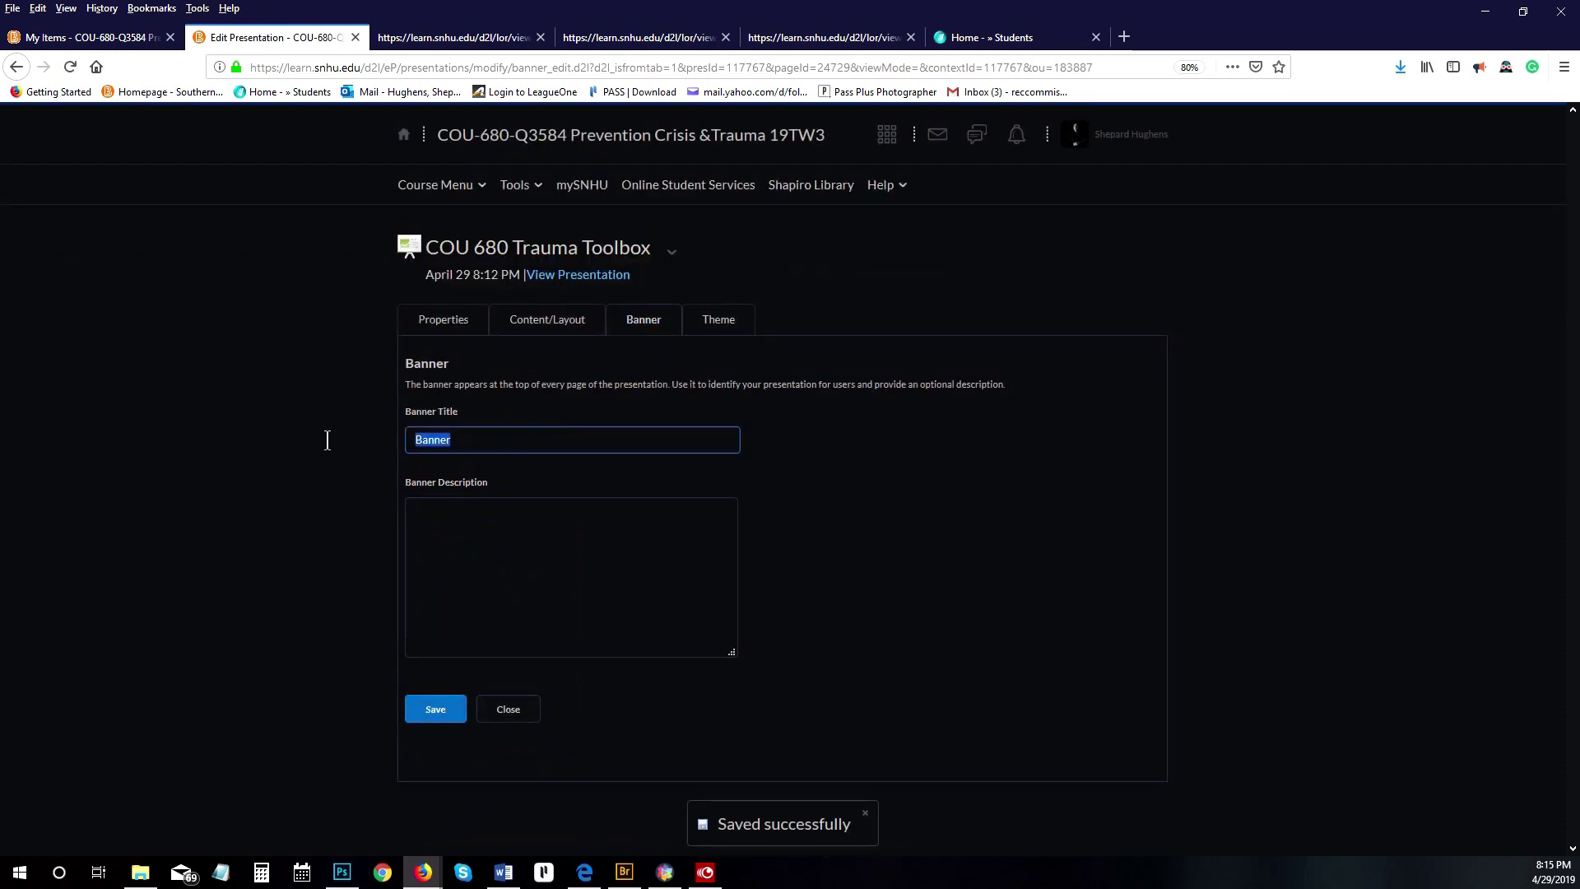
Set the banner title to 'COU 680' plus the author's name, save, and check the preview.
text(COU)
key(BackSpace)
key(BackSpace)
text(OU )
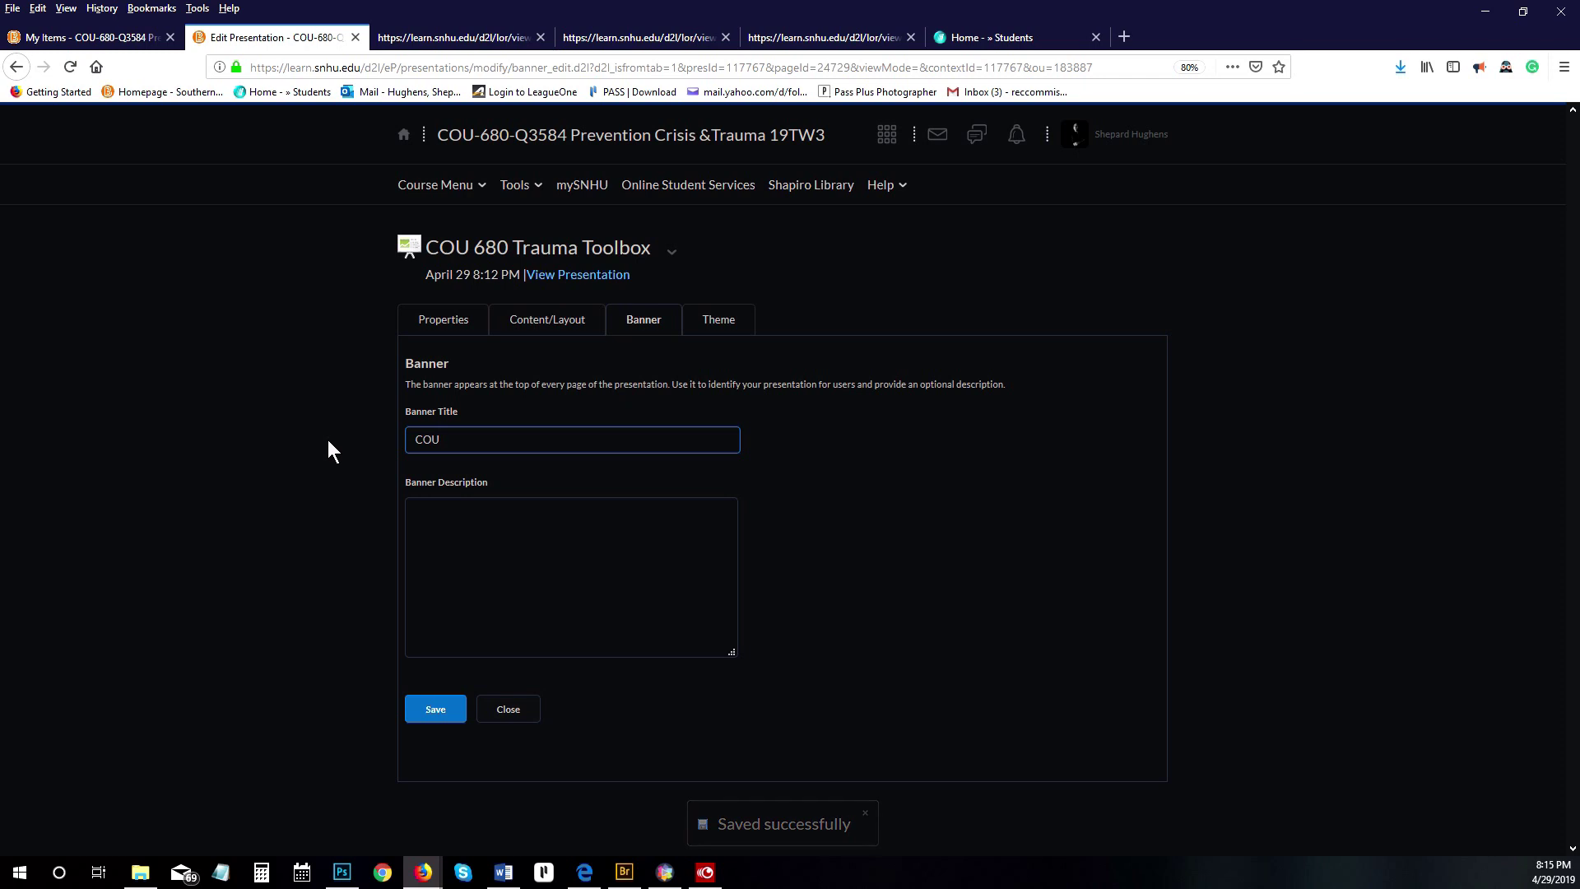
text(680)
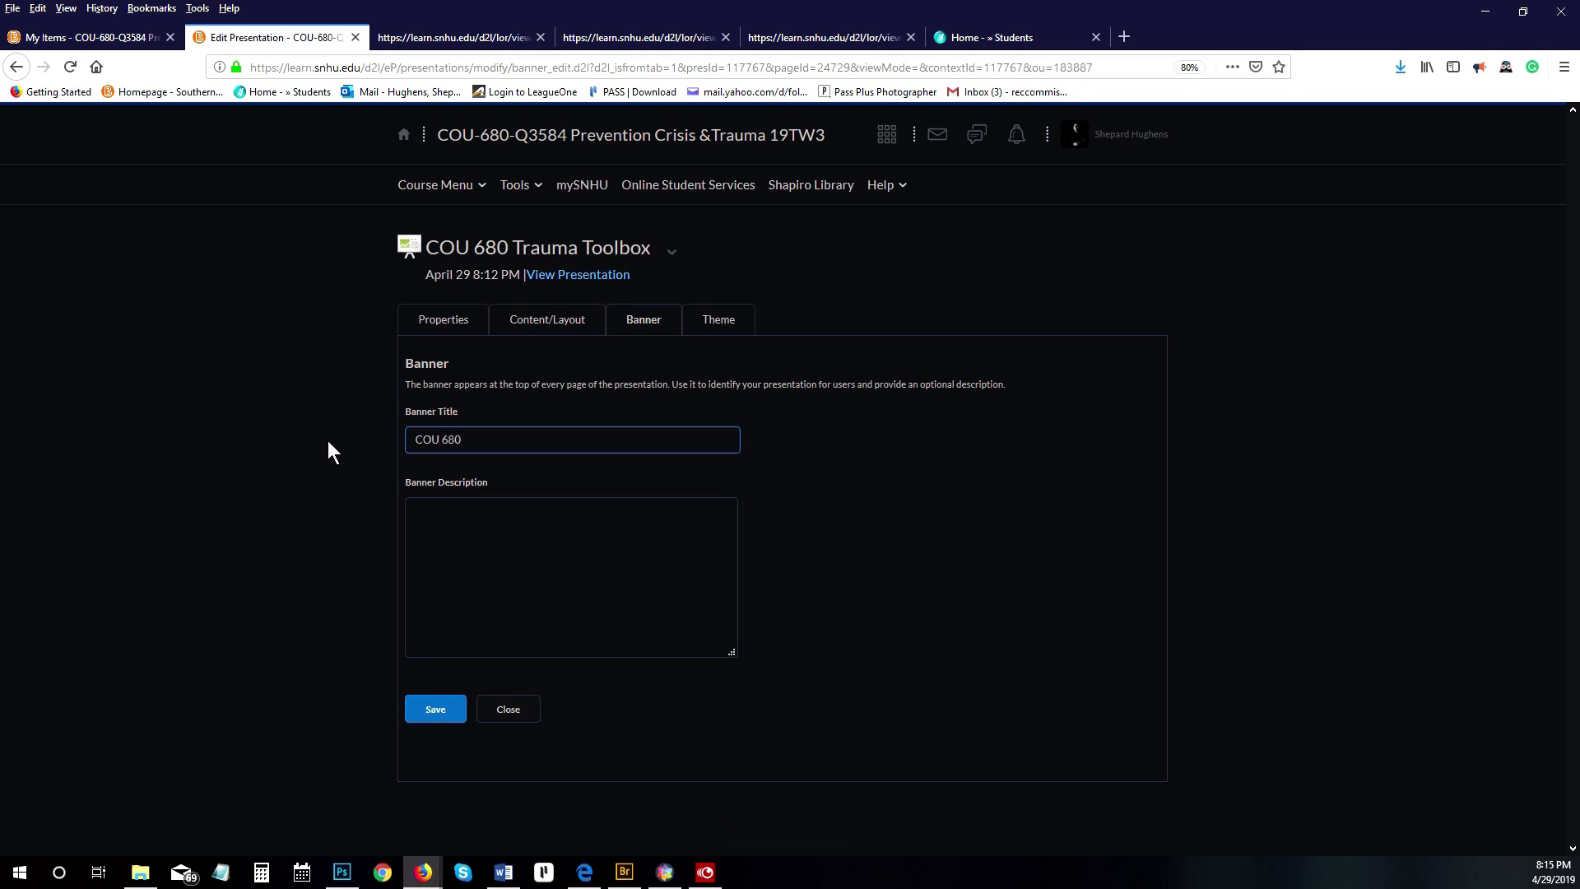
text( Shepard Hughens)
click(438, 711)
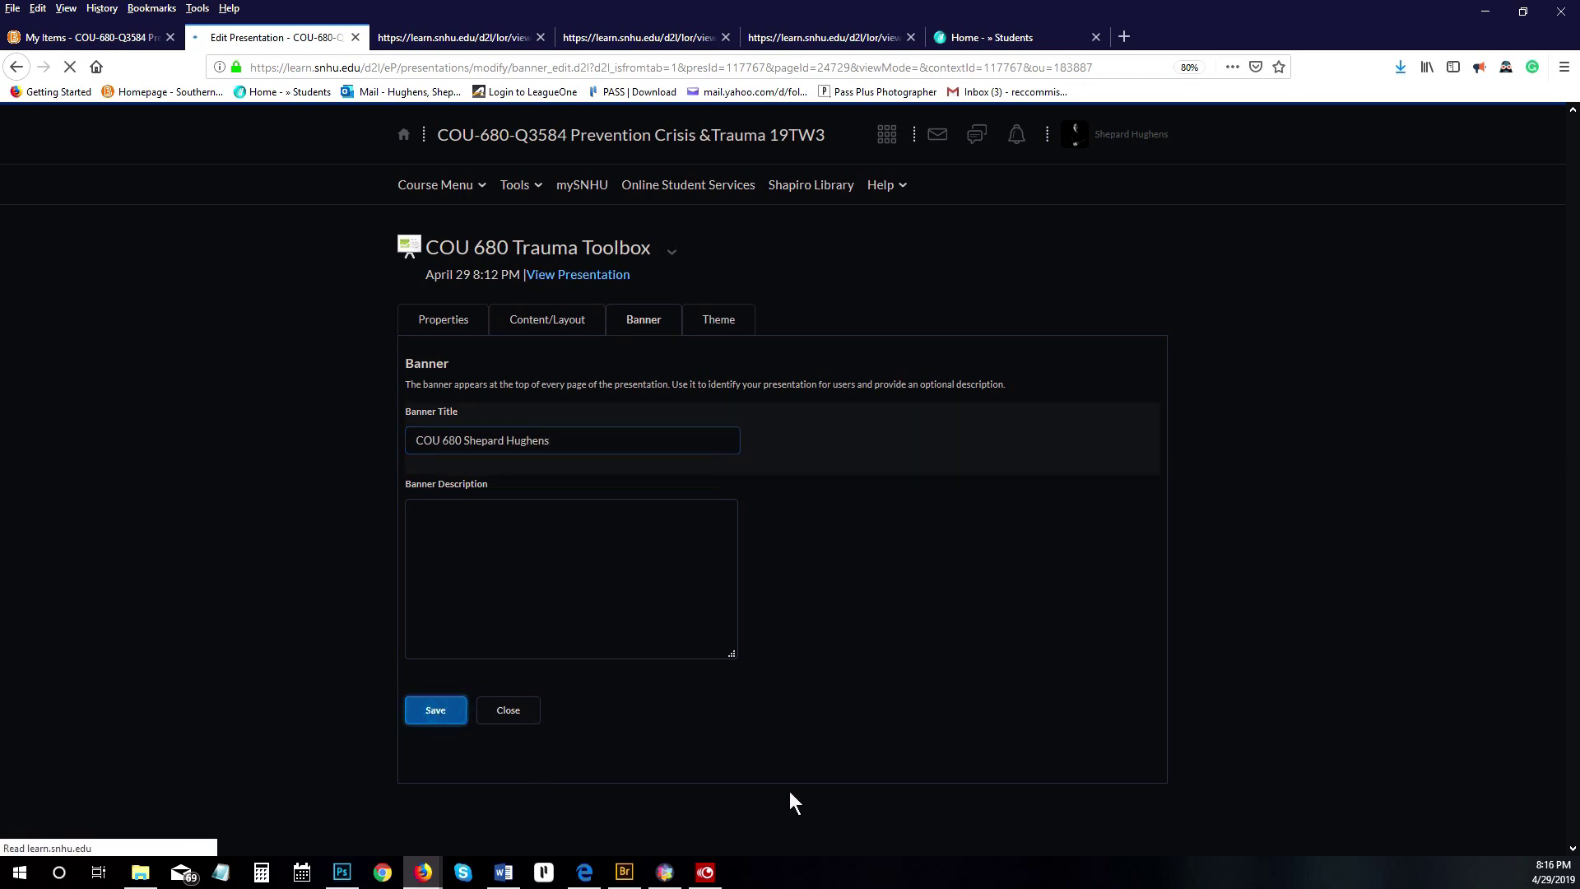
click(591, 272)
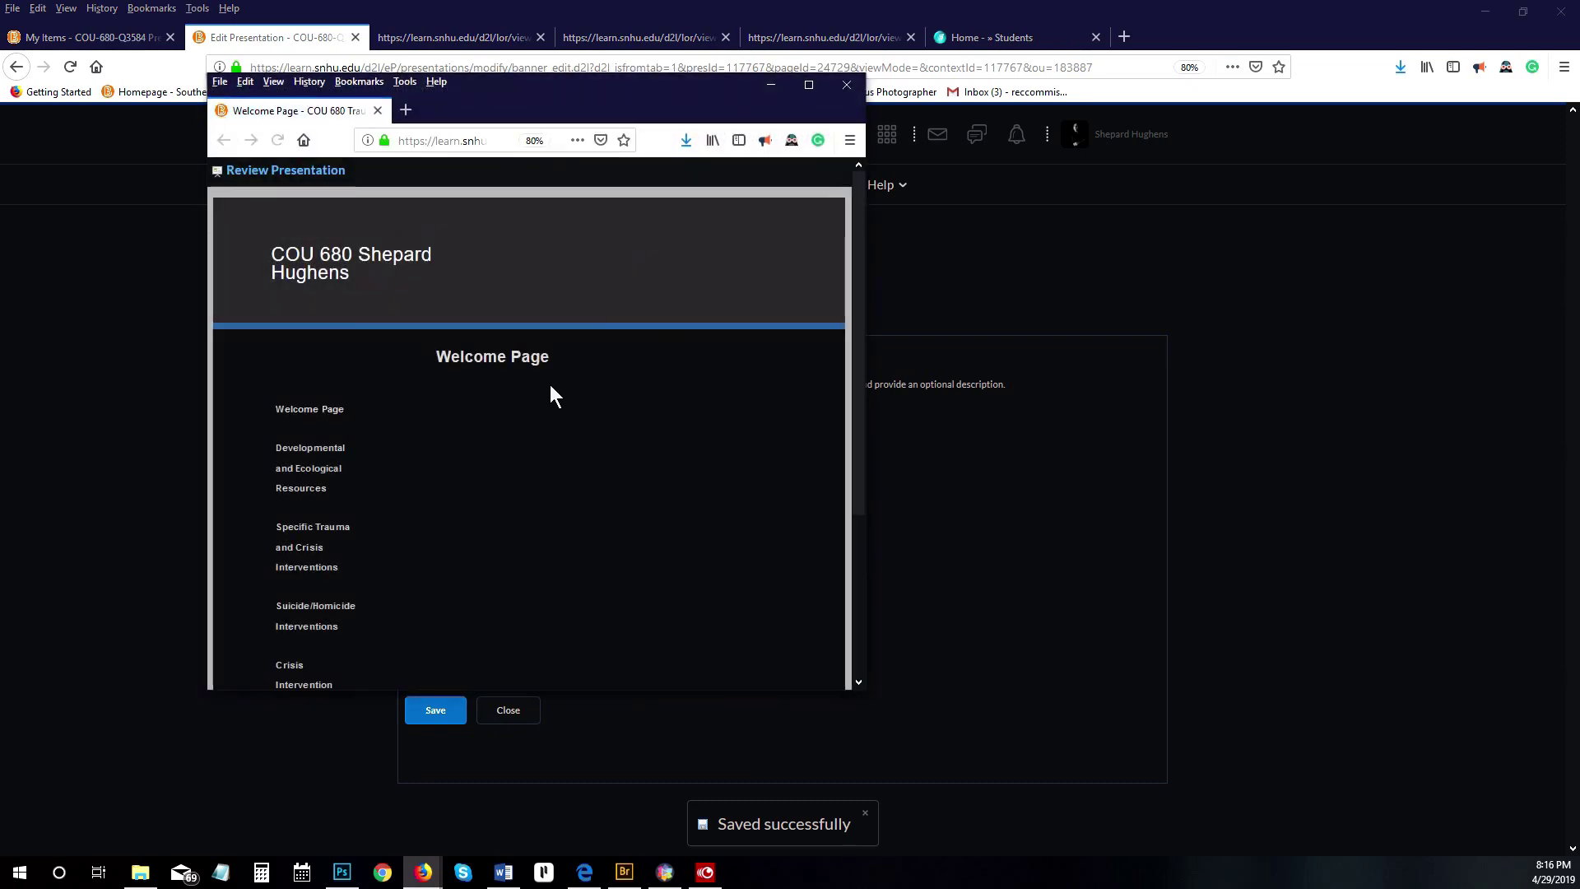
click(451, 714)
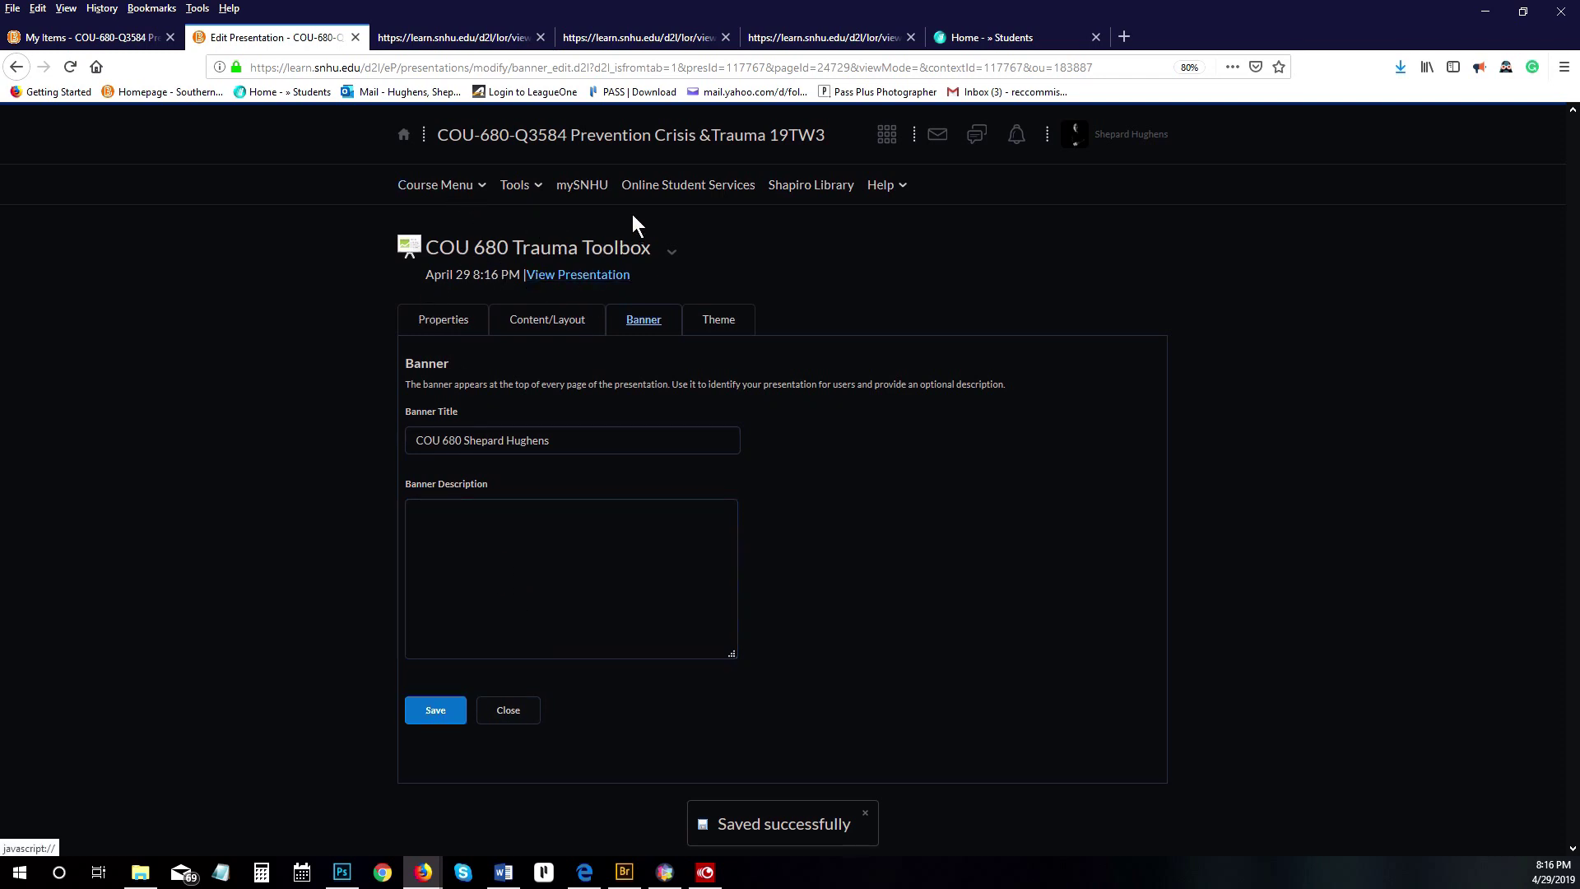
Go to ePortfolio from course Tools and open My Items, showing its ten items.
click(537, 184)
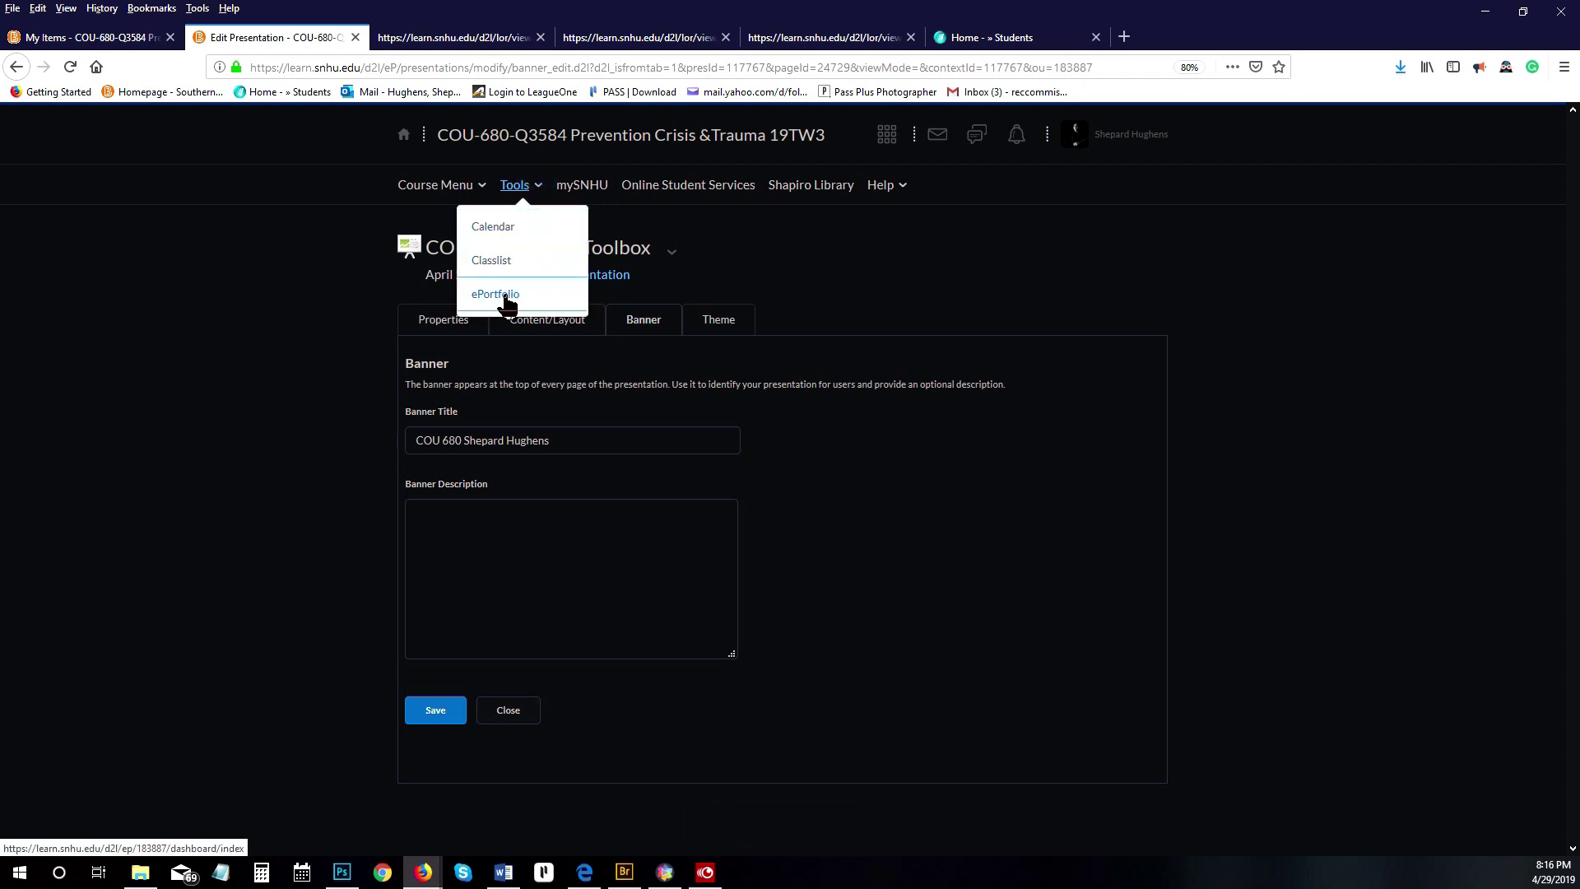
click(504, 300)
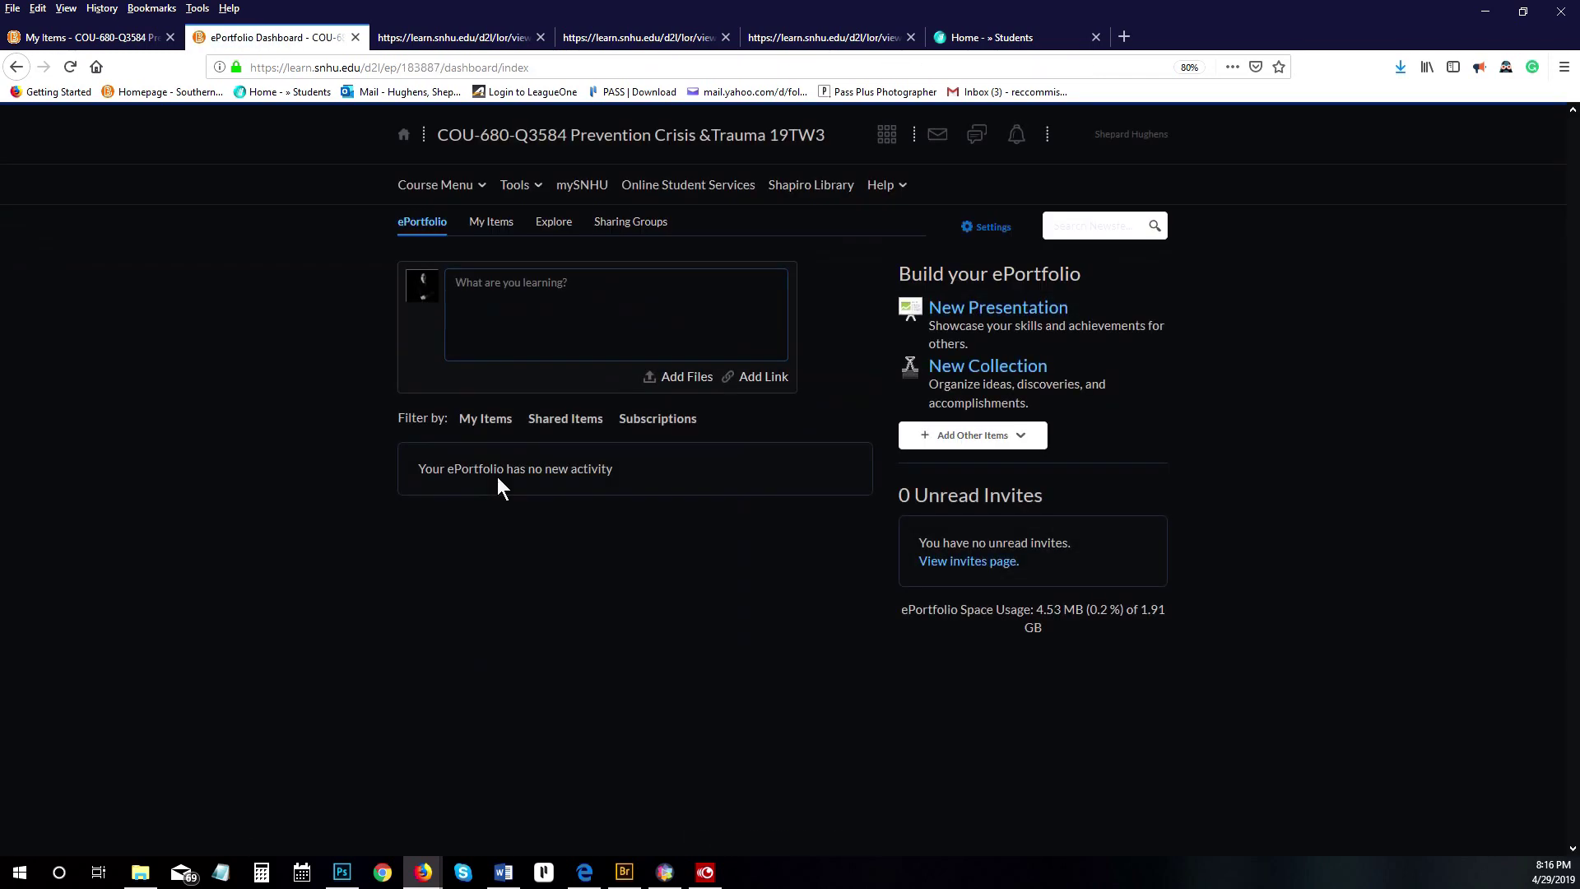
scroll(444, 438, down, 1)
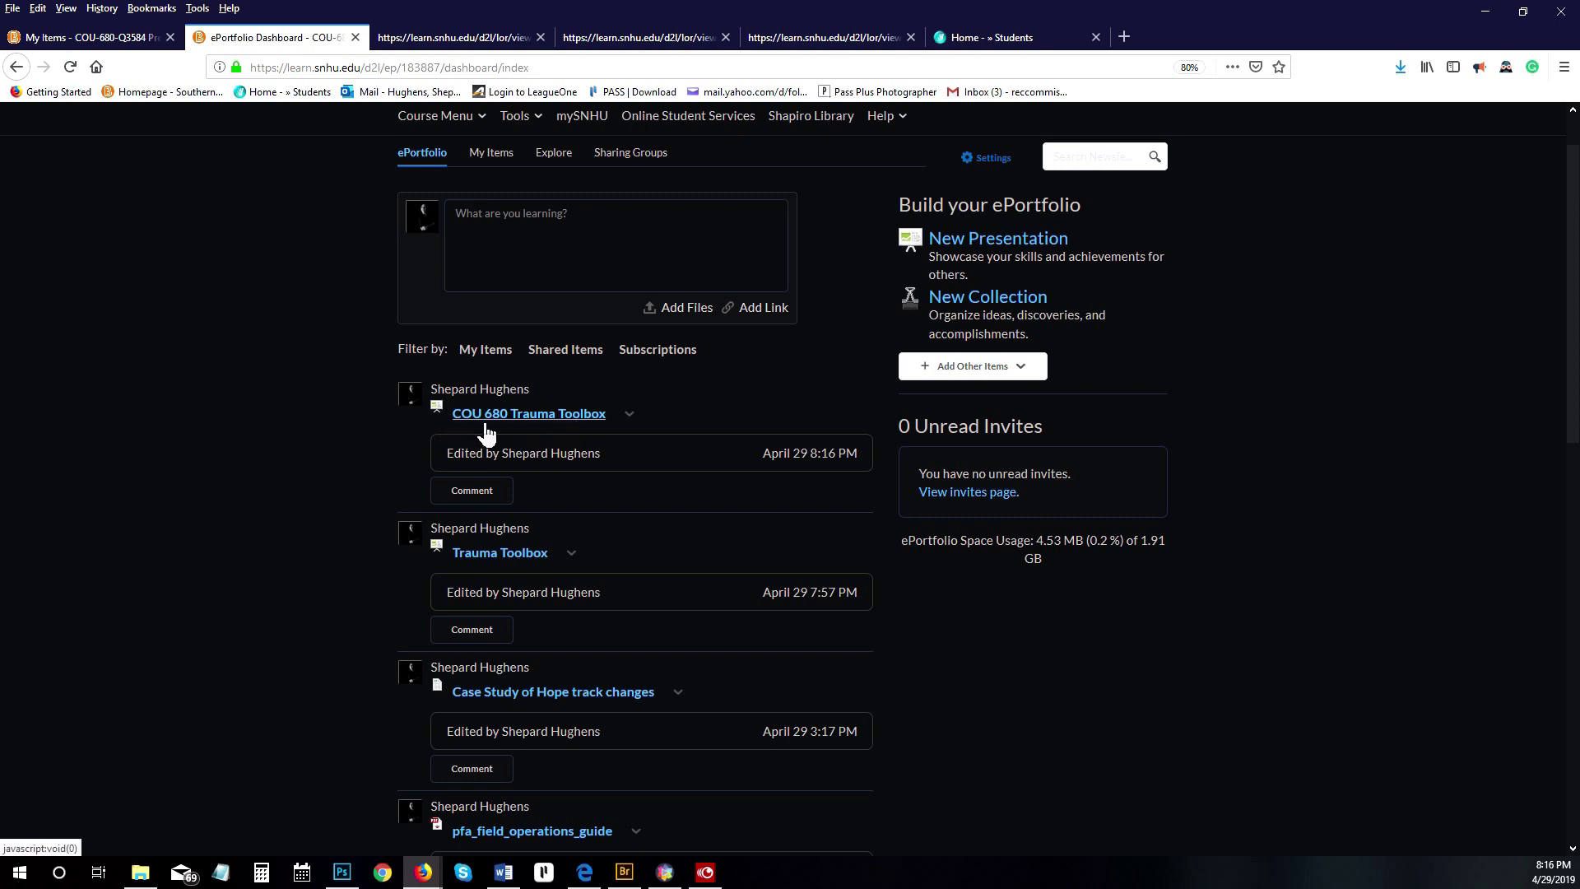
click(564, 599)
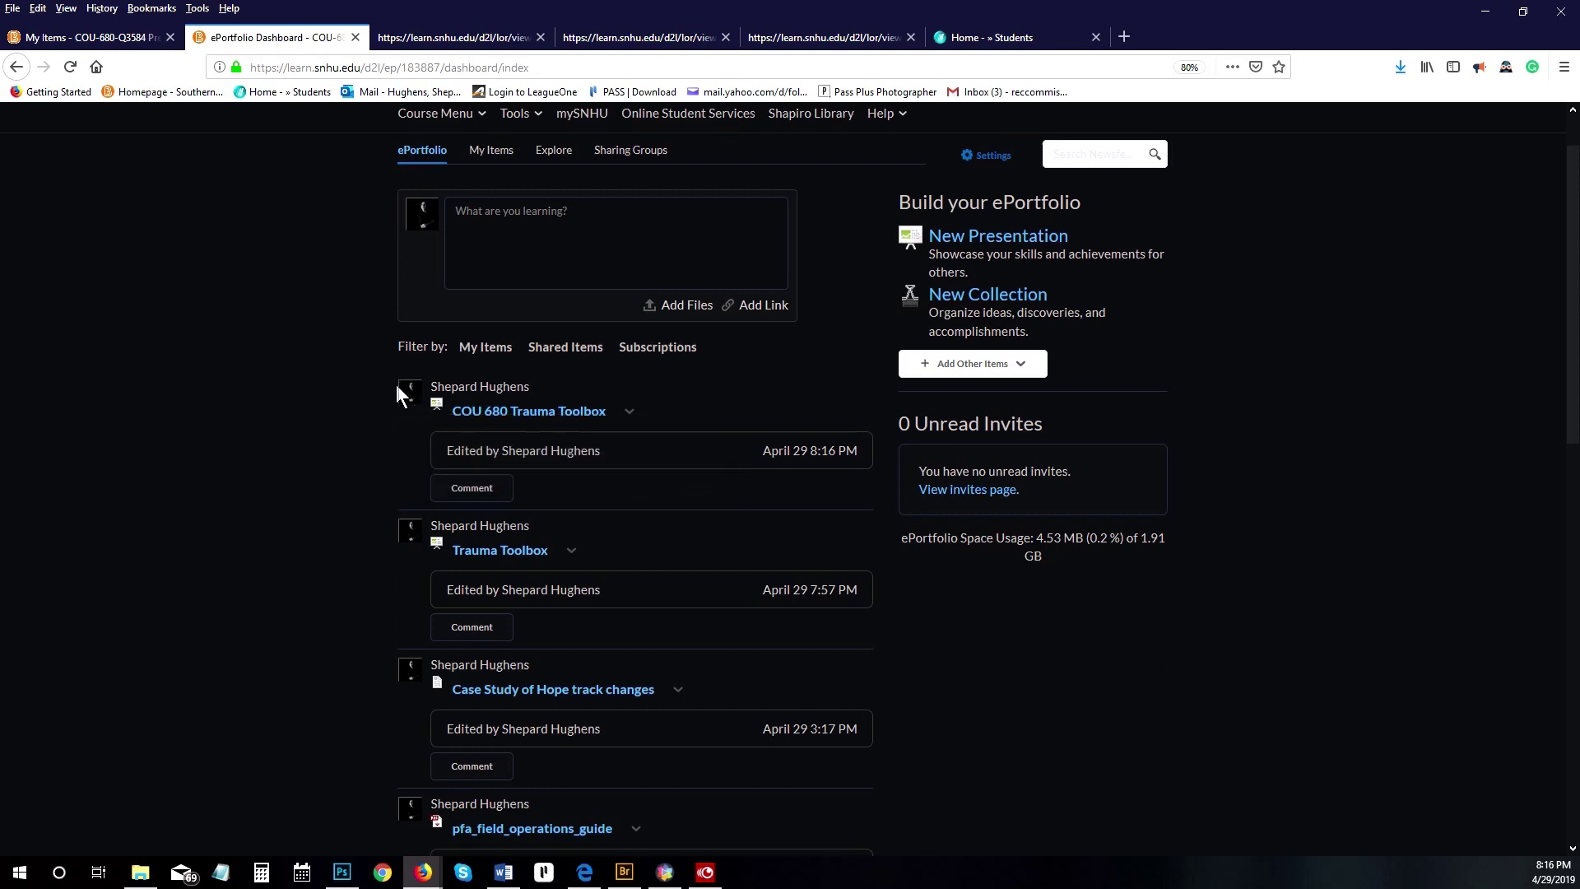
scroll(398, 387, down, 1)
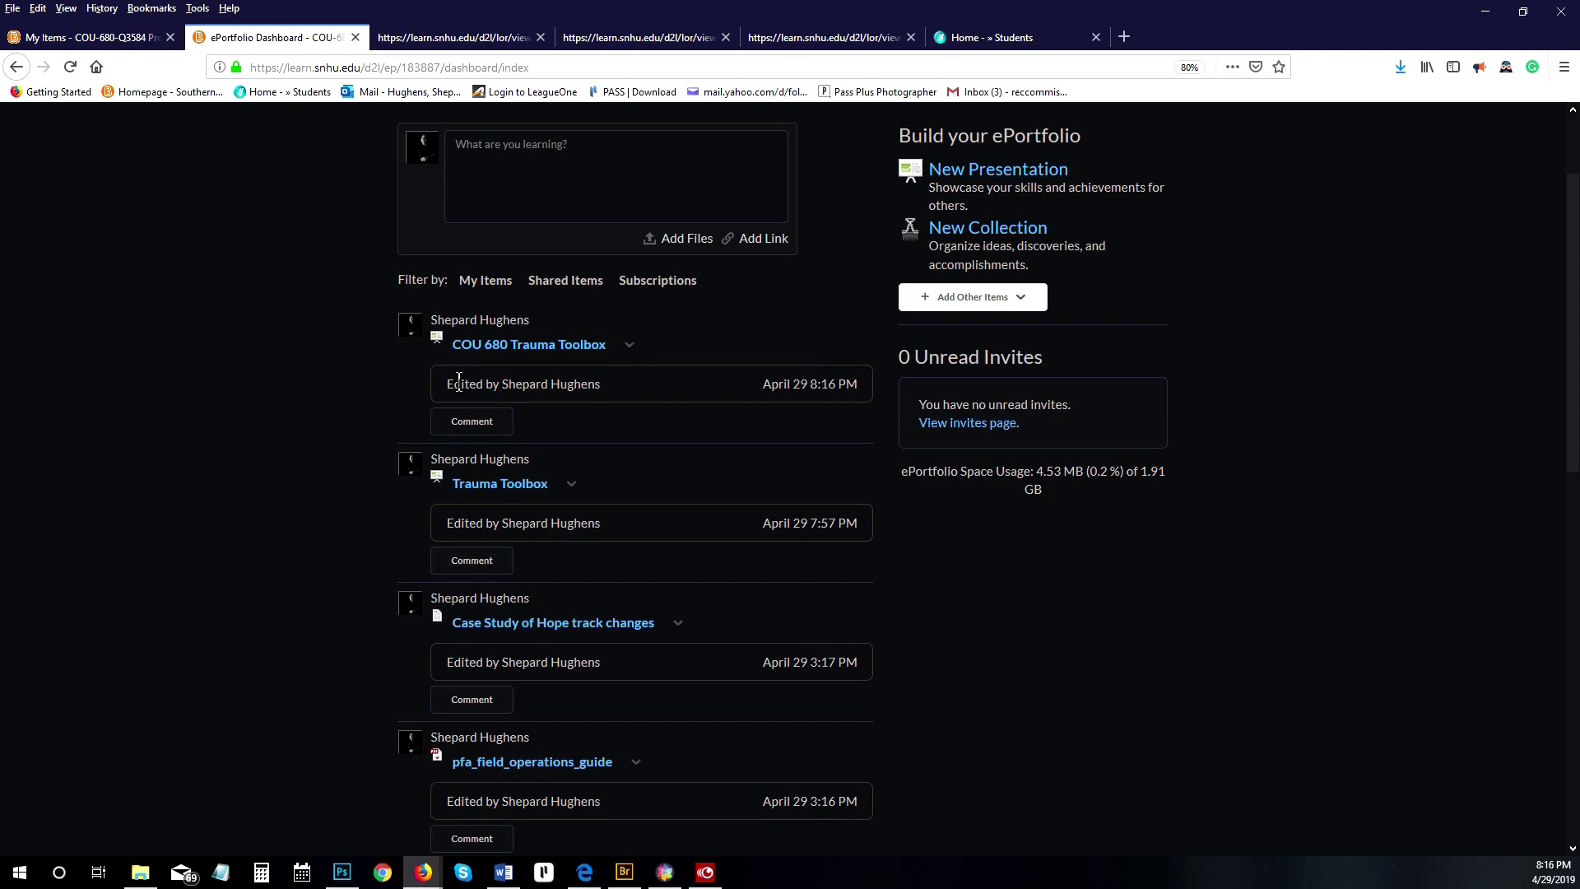
scroll(480, 428, up, 2)
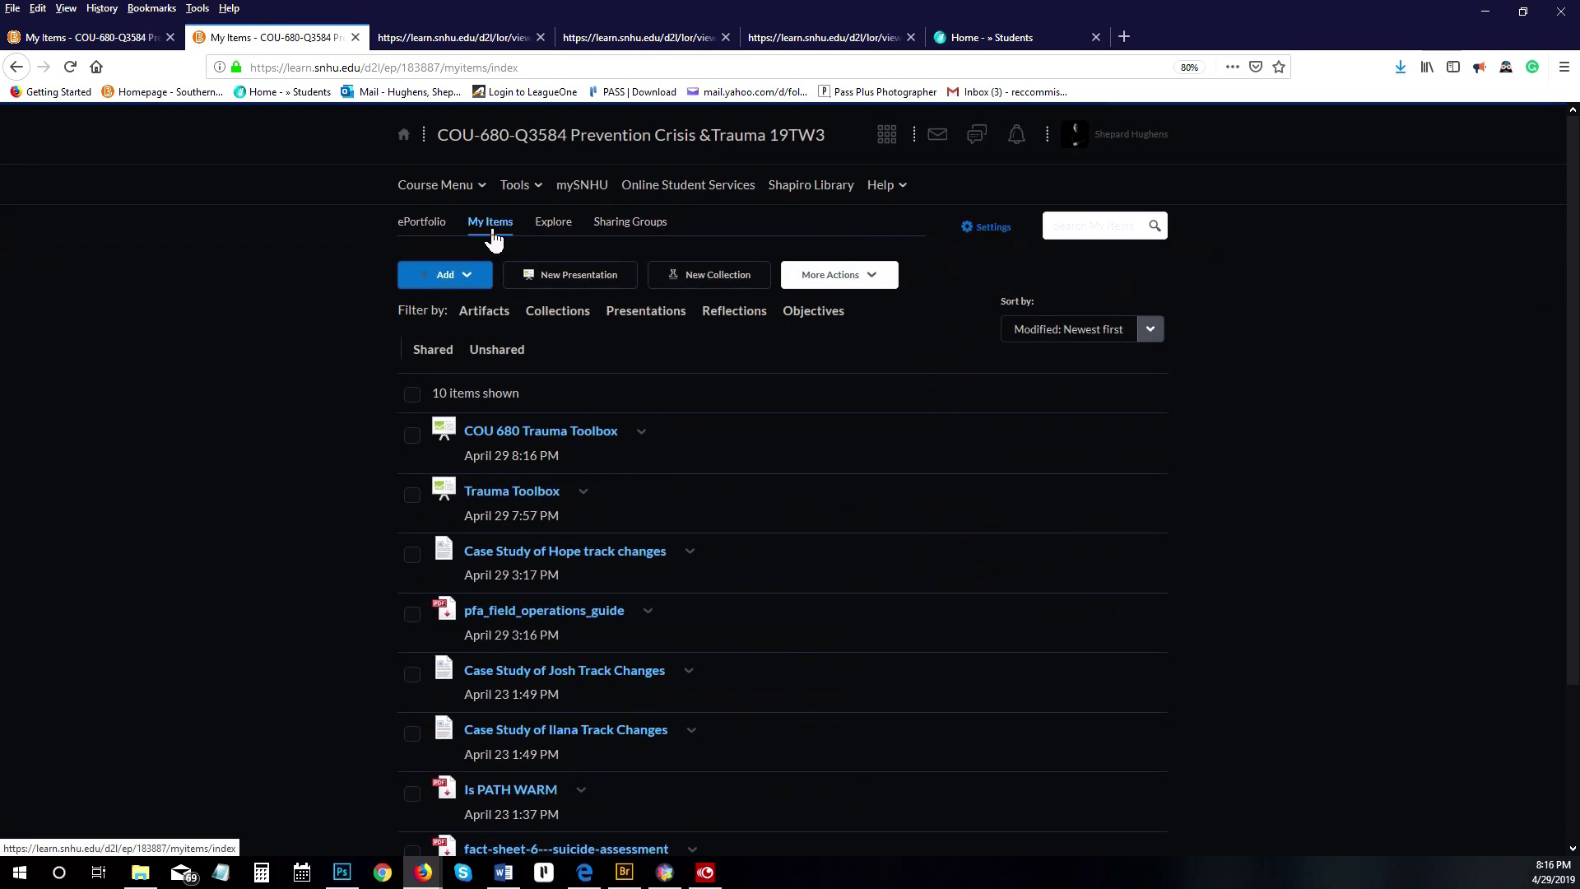
click(460, 281)
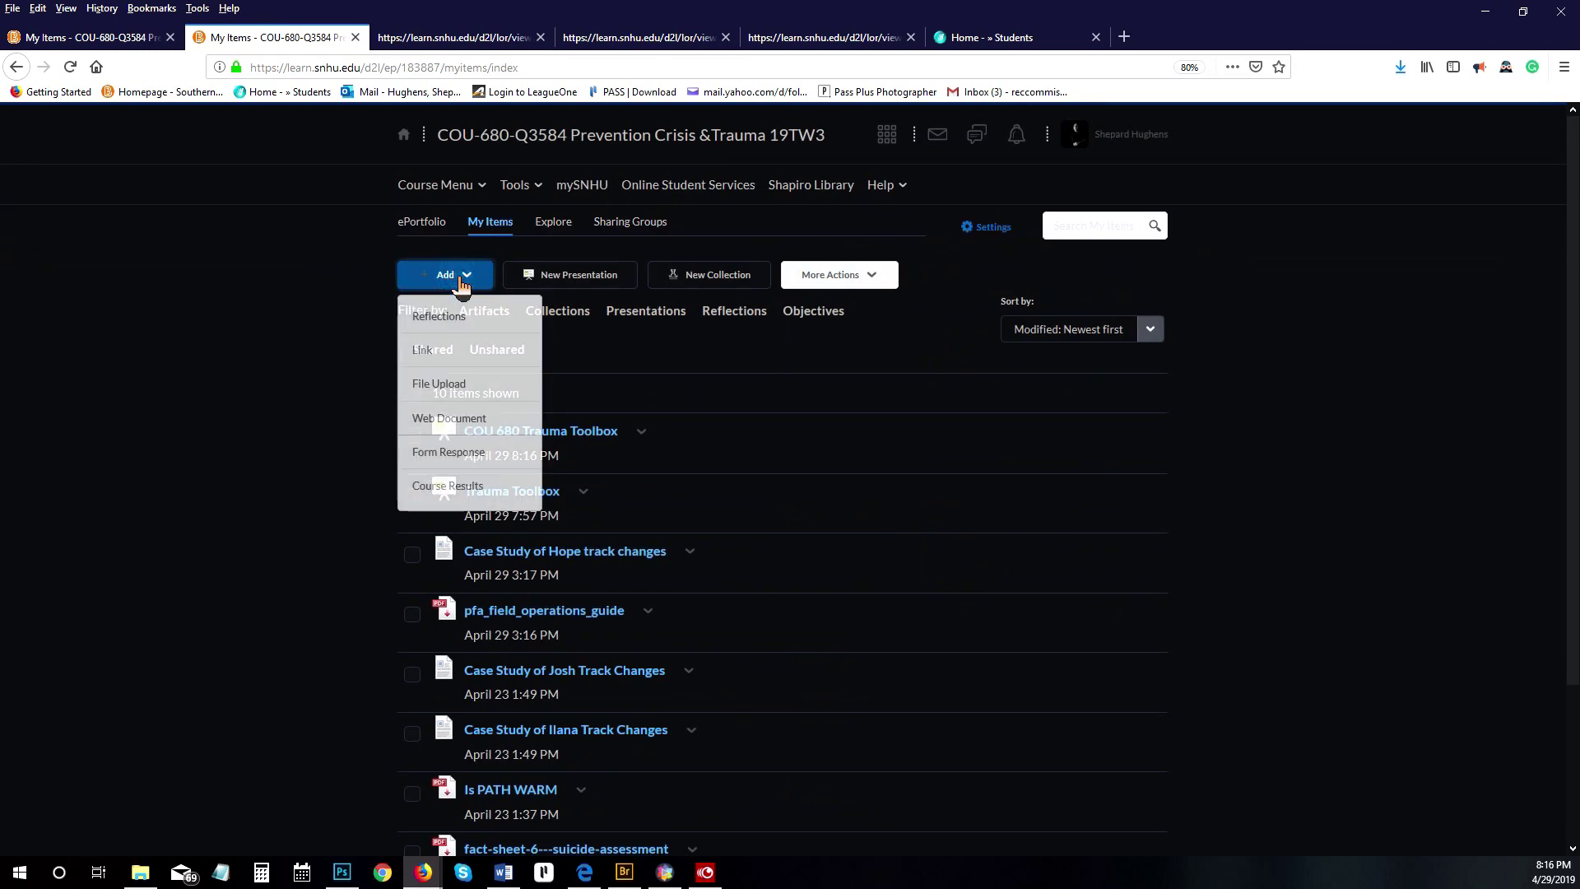
Start a File Upload artifact and attach Case Study of Hope track changes.docx (40.7 KB).
click(450, 388)
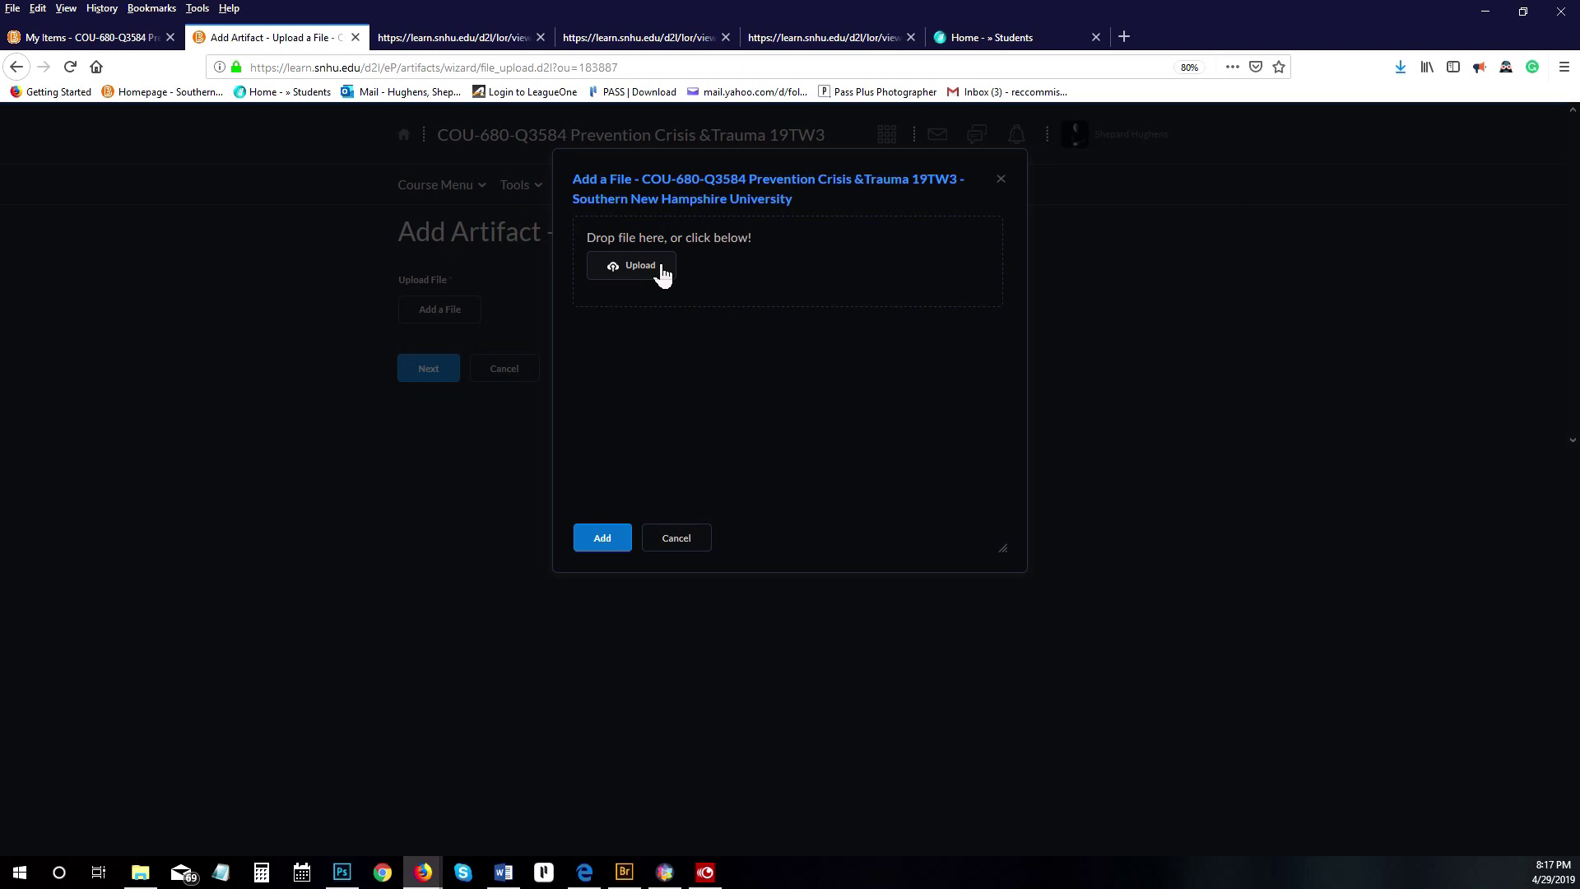
click(661, 266)
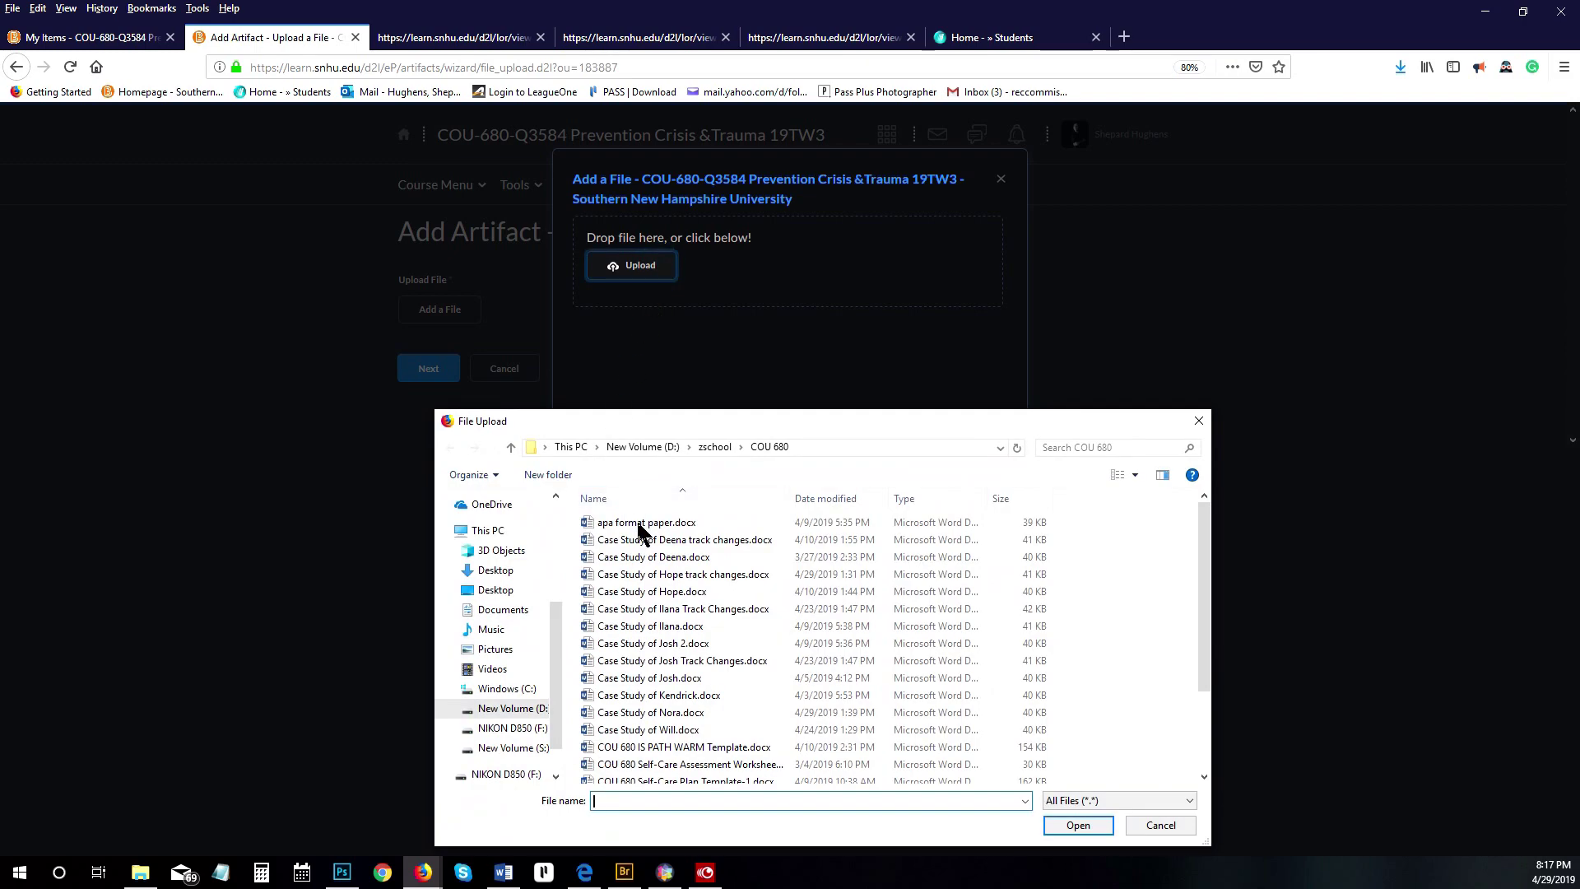
scroll(640, 531, down, 1)
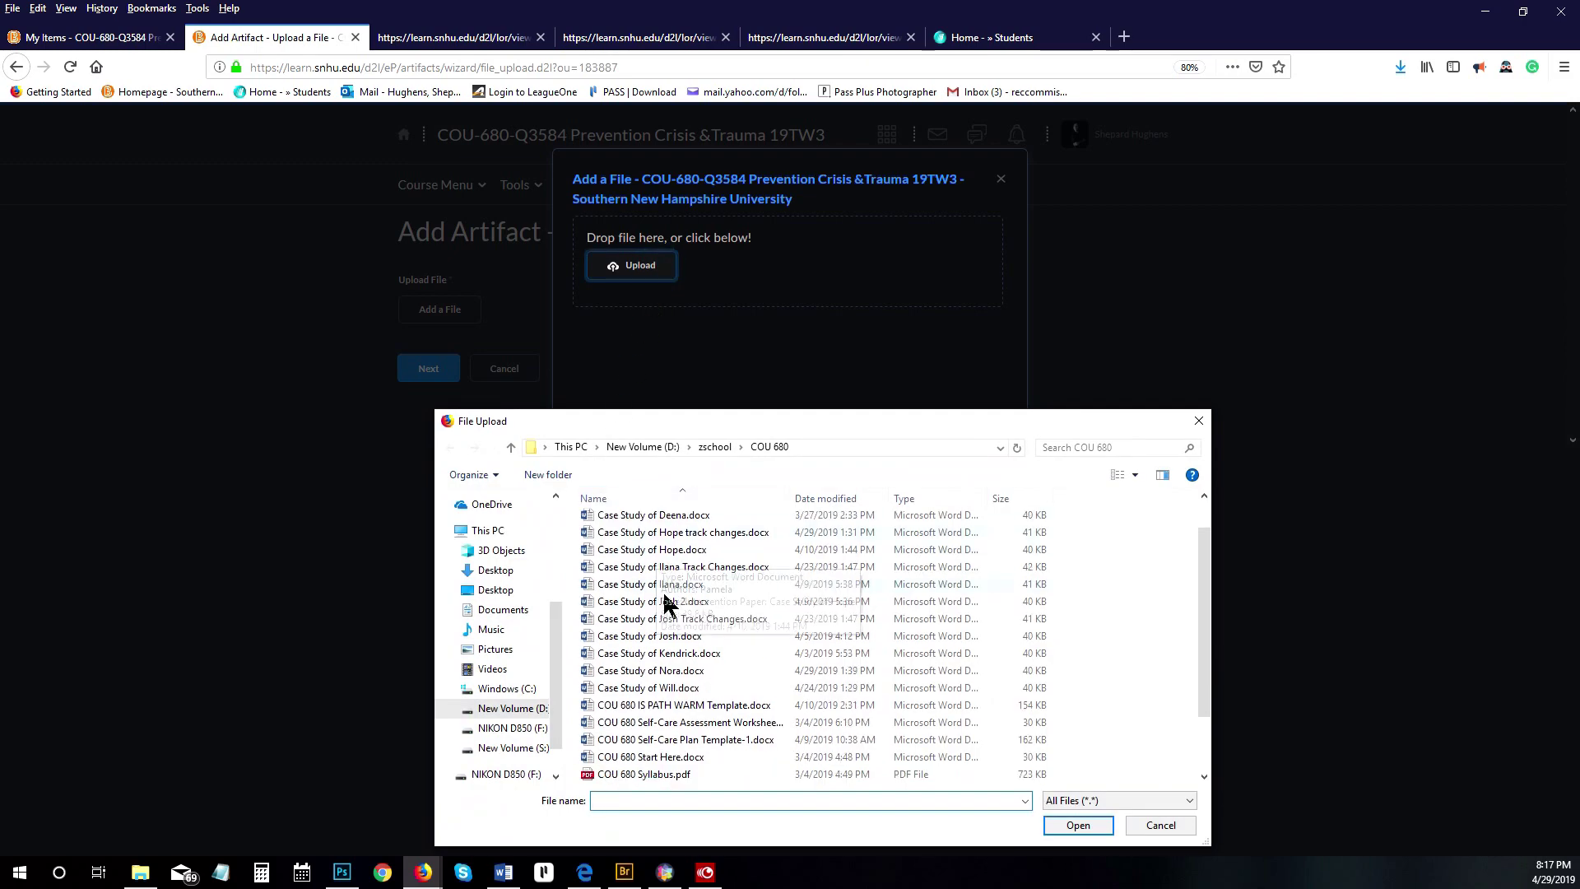
click(638, 534)
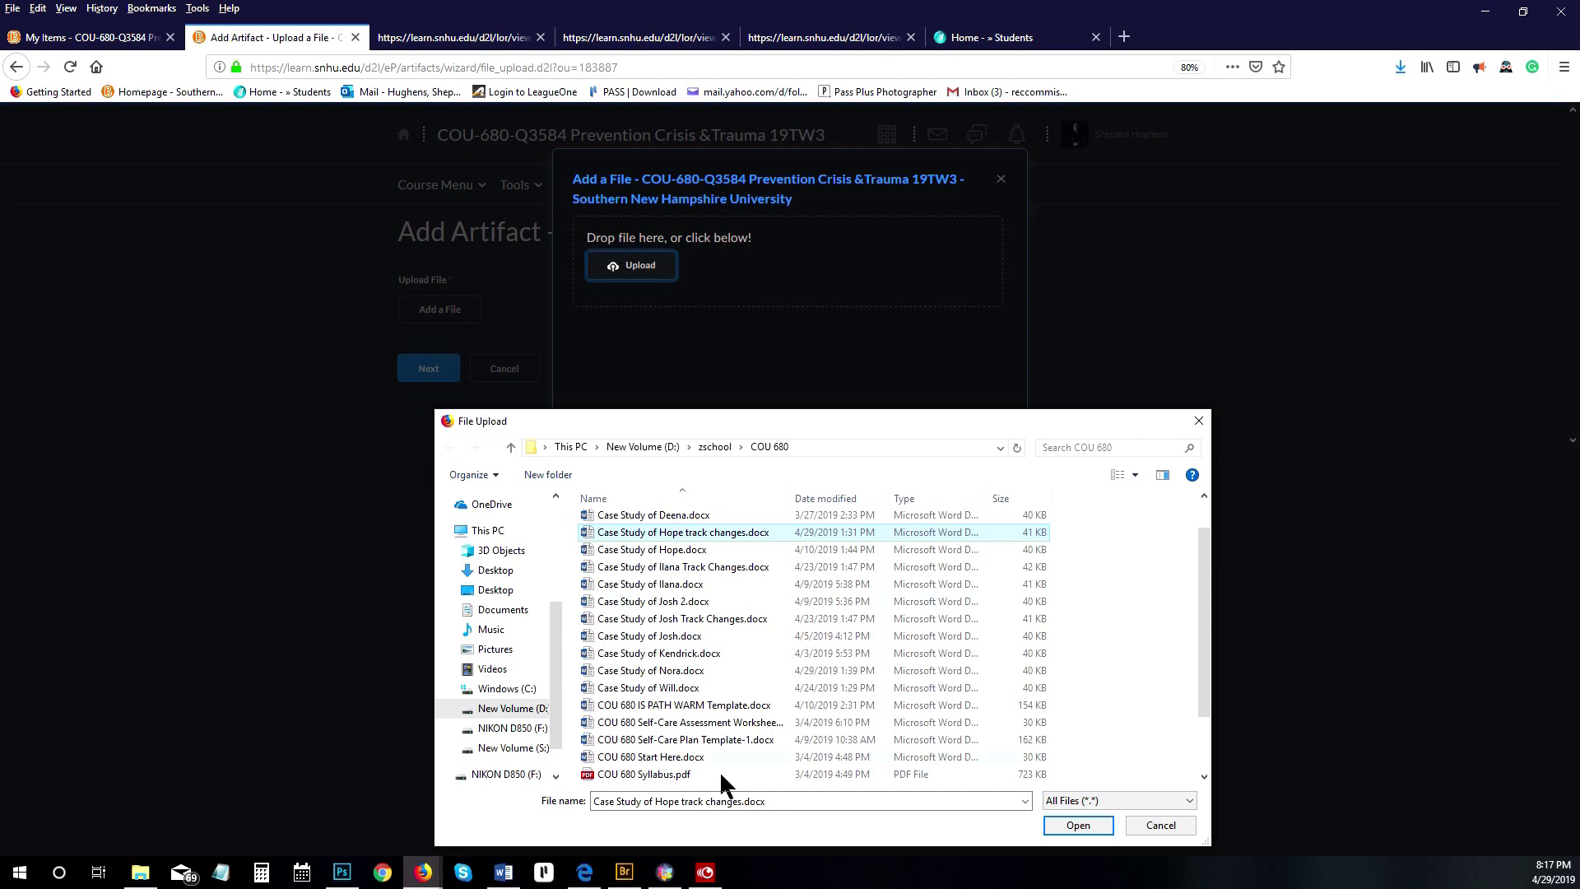
click(1082, 828)
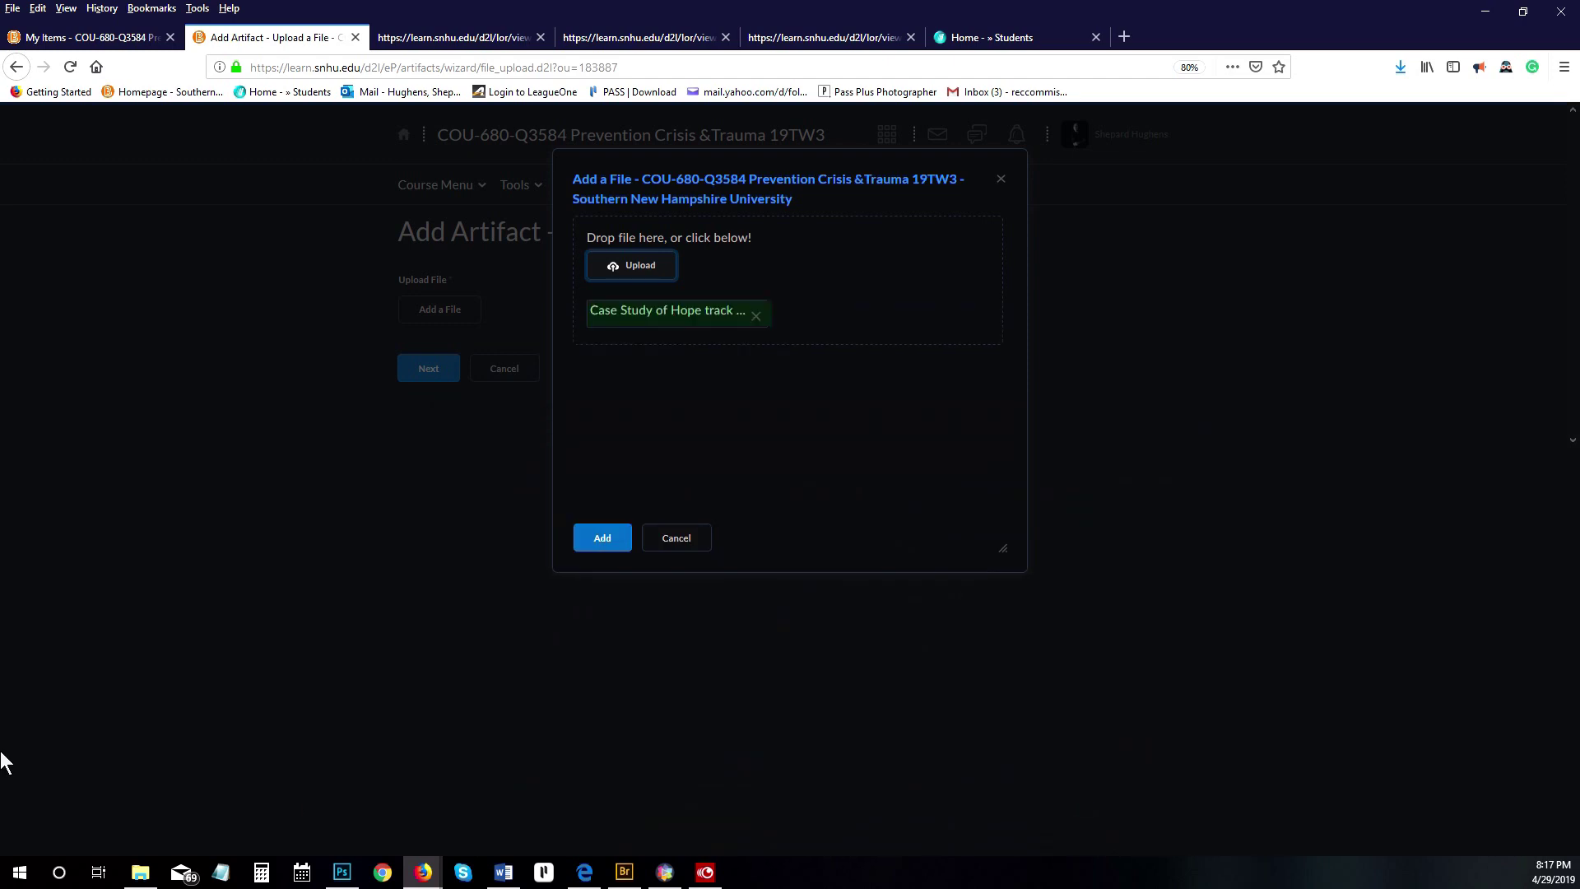
click(598, 545)
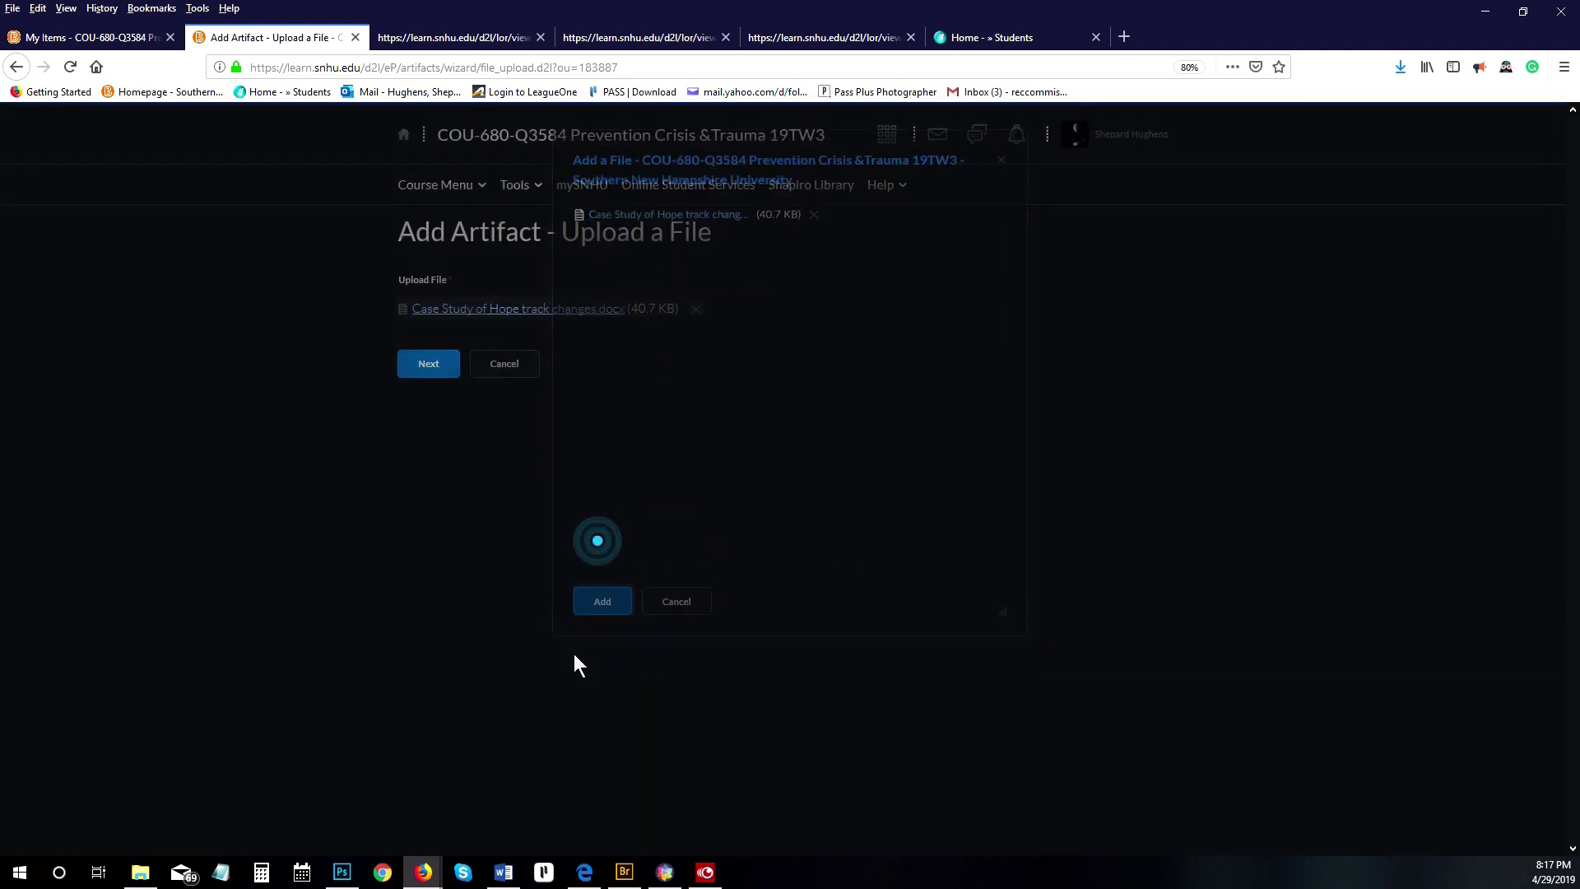
Save and close the Case Study of Hope track changes artifact so it tops My Items.
click(435, 375)
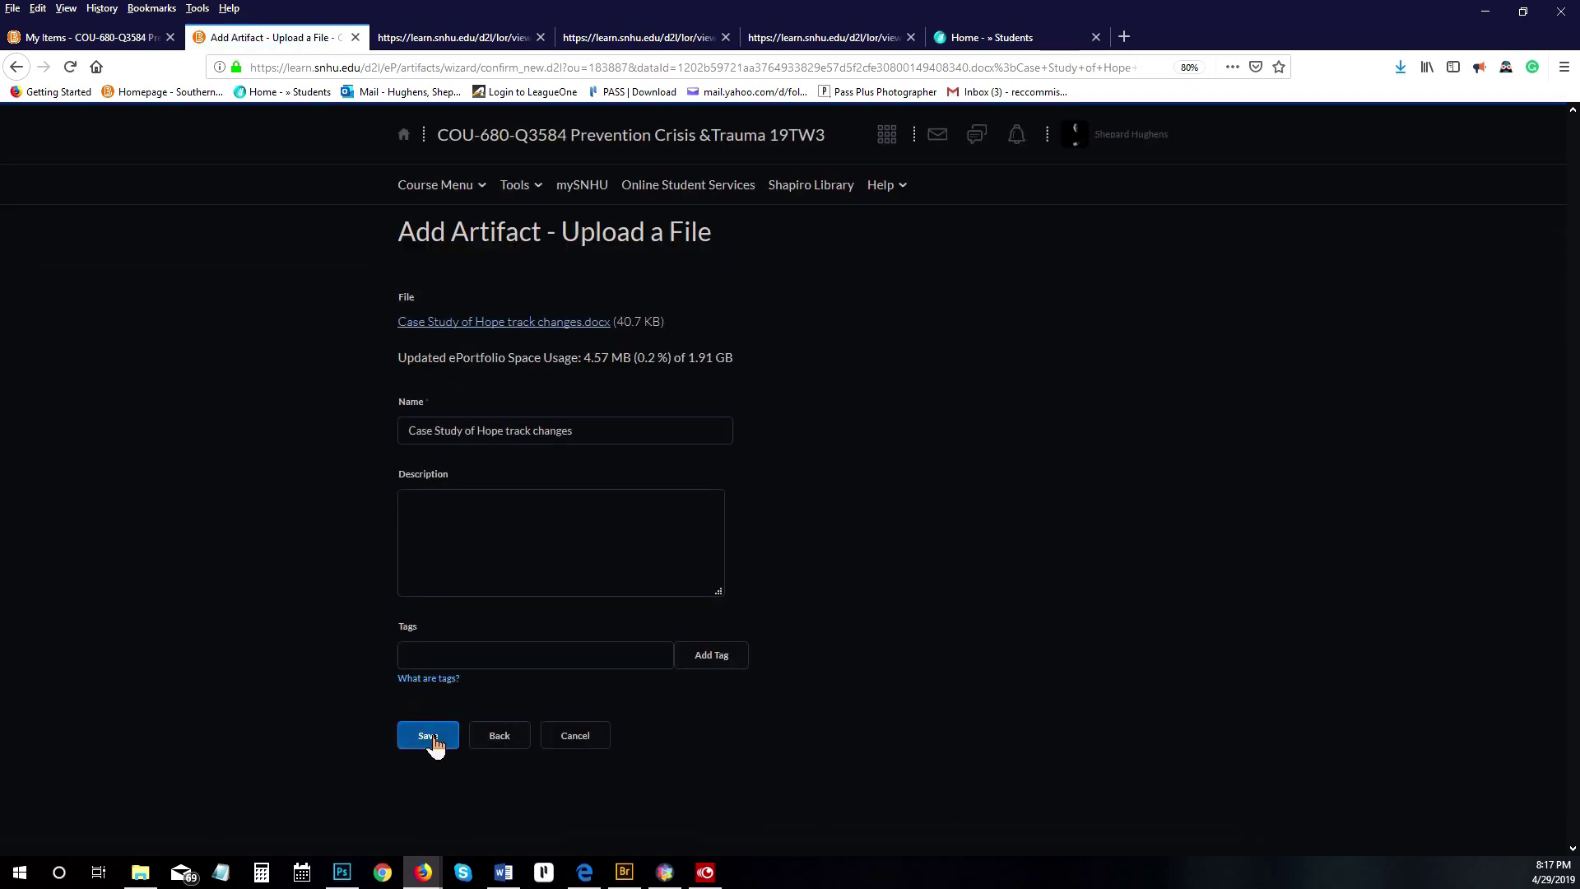
click(432, 738)
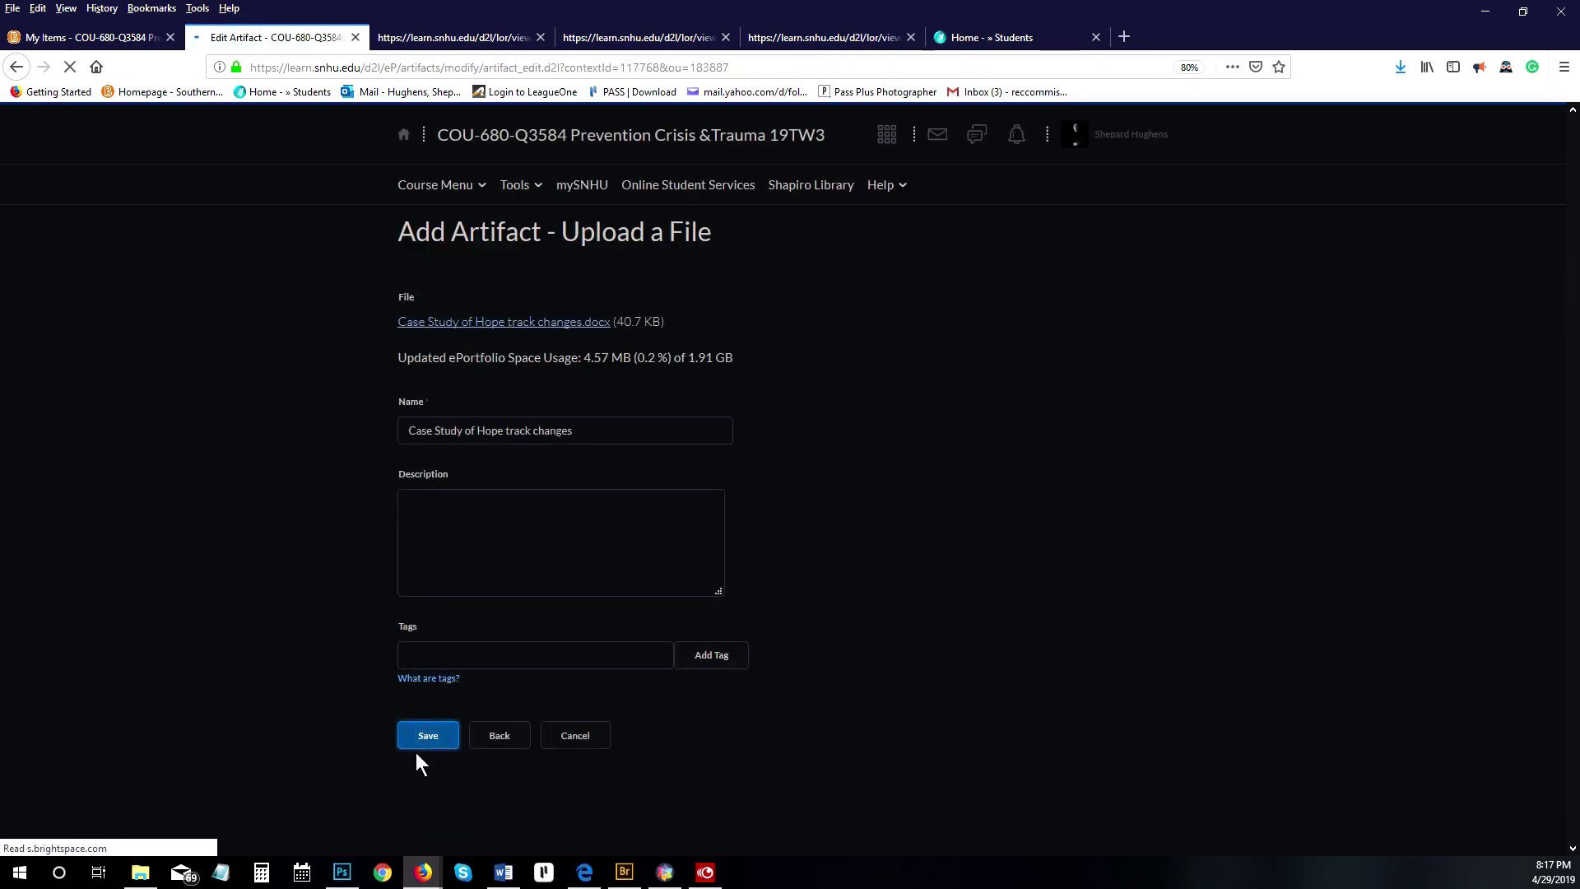
scroll(459, 777, down, 5)
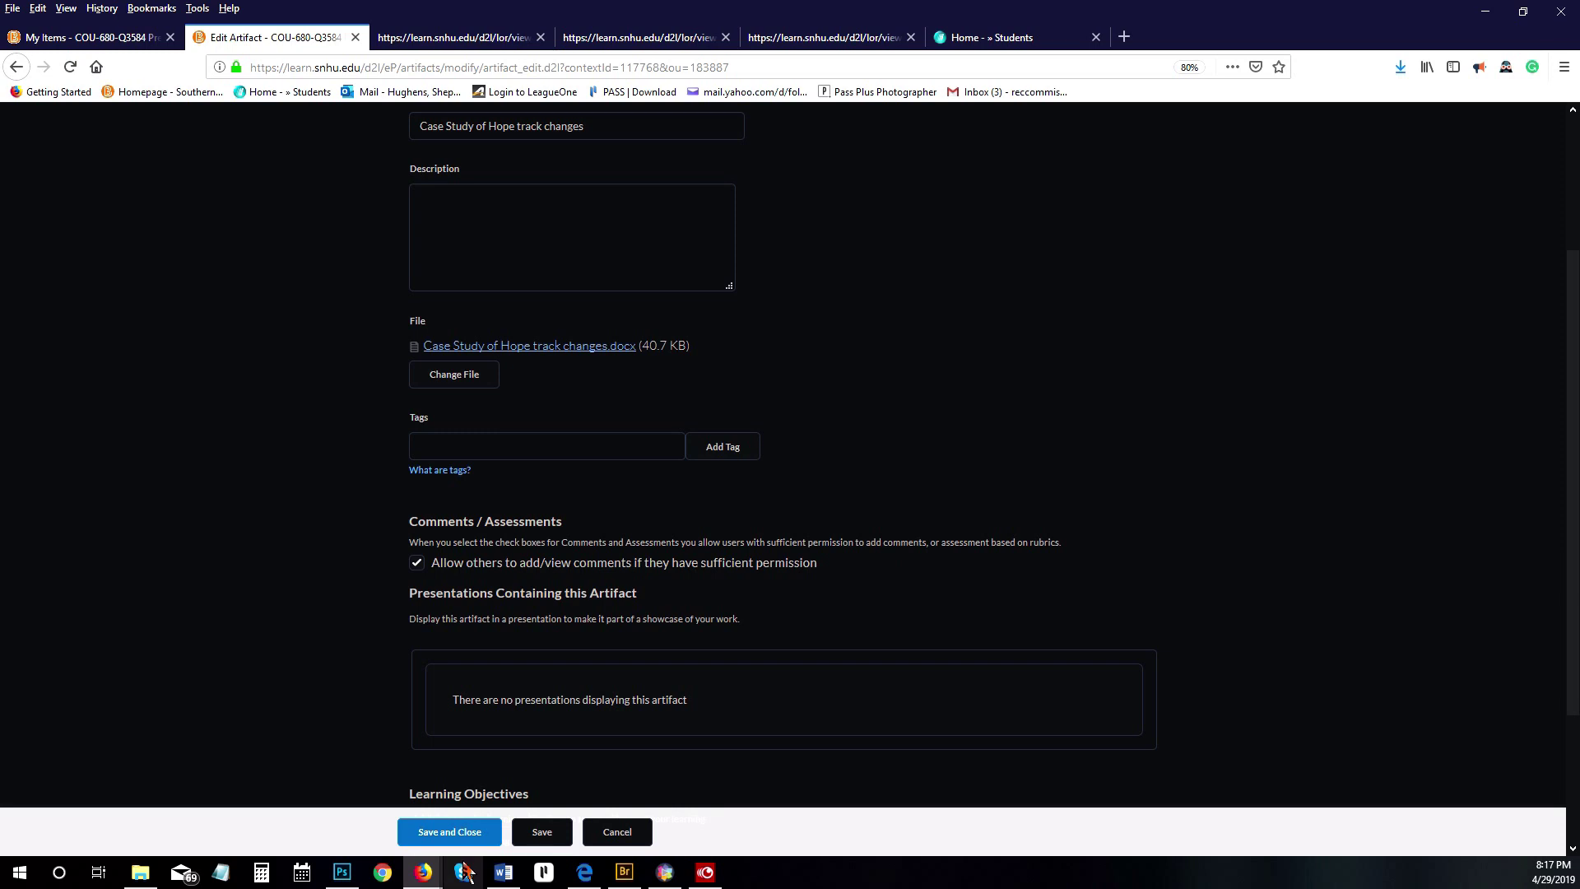
click(463, 832)
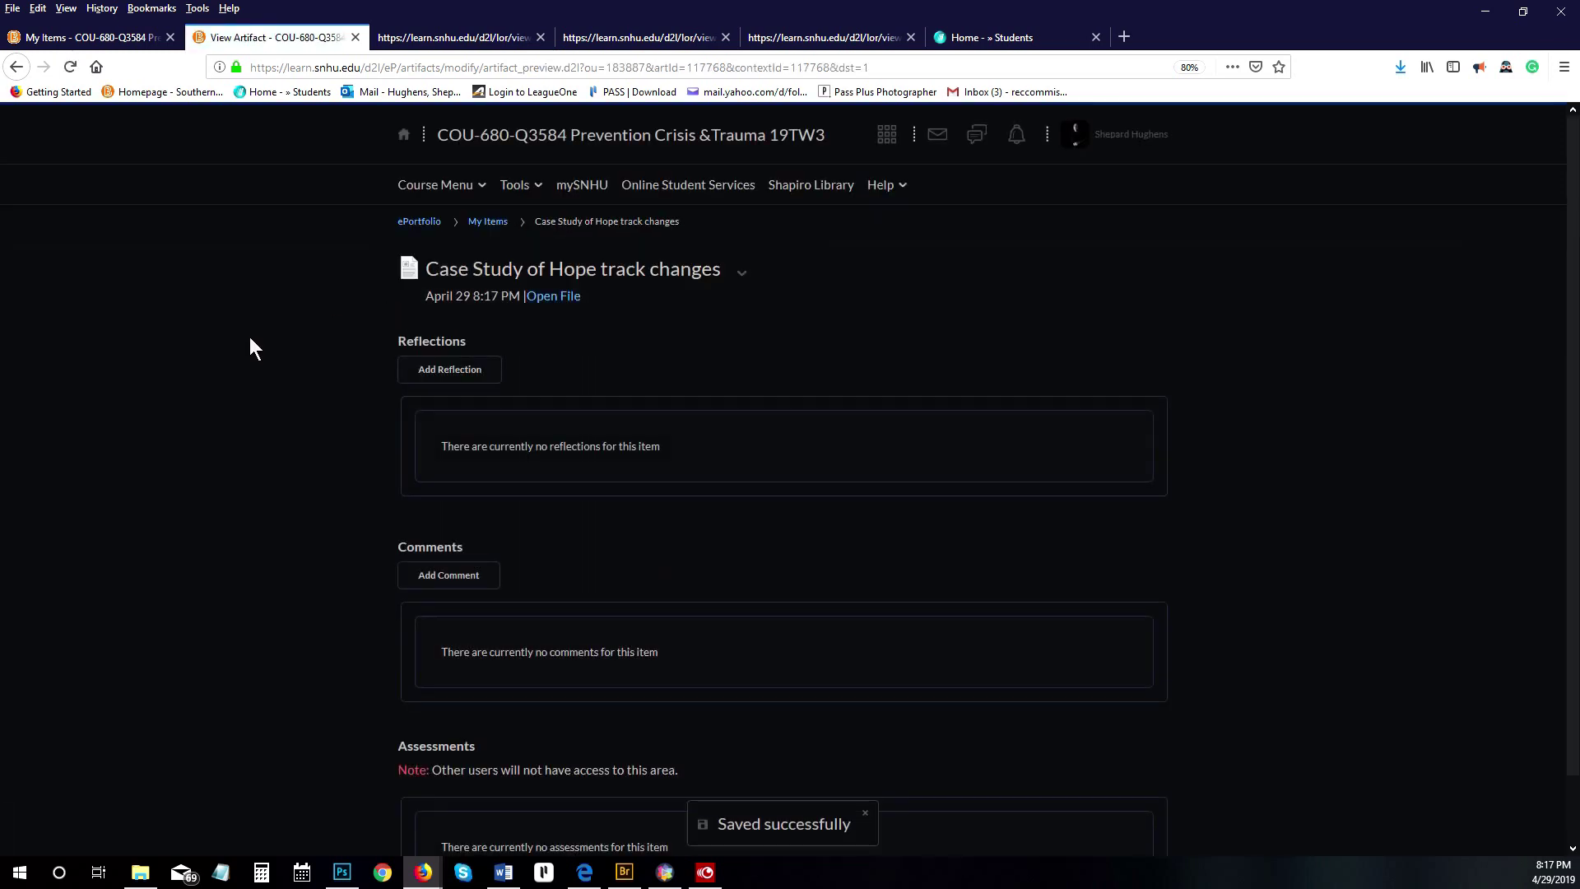
scroll(787, 314, down, 2)
scroll(783, 320, up, 2)
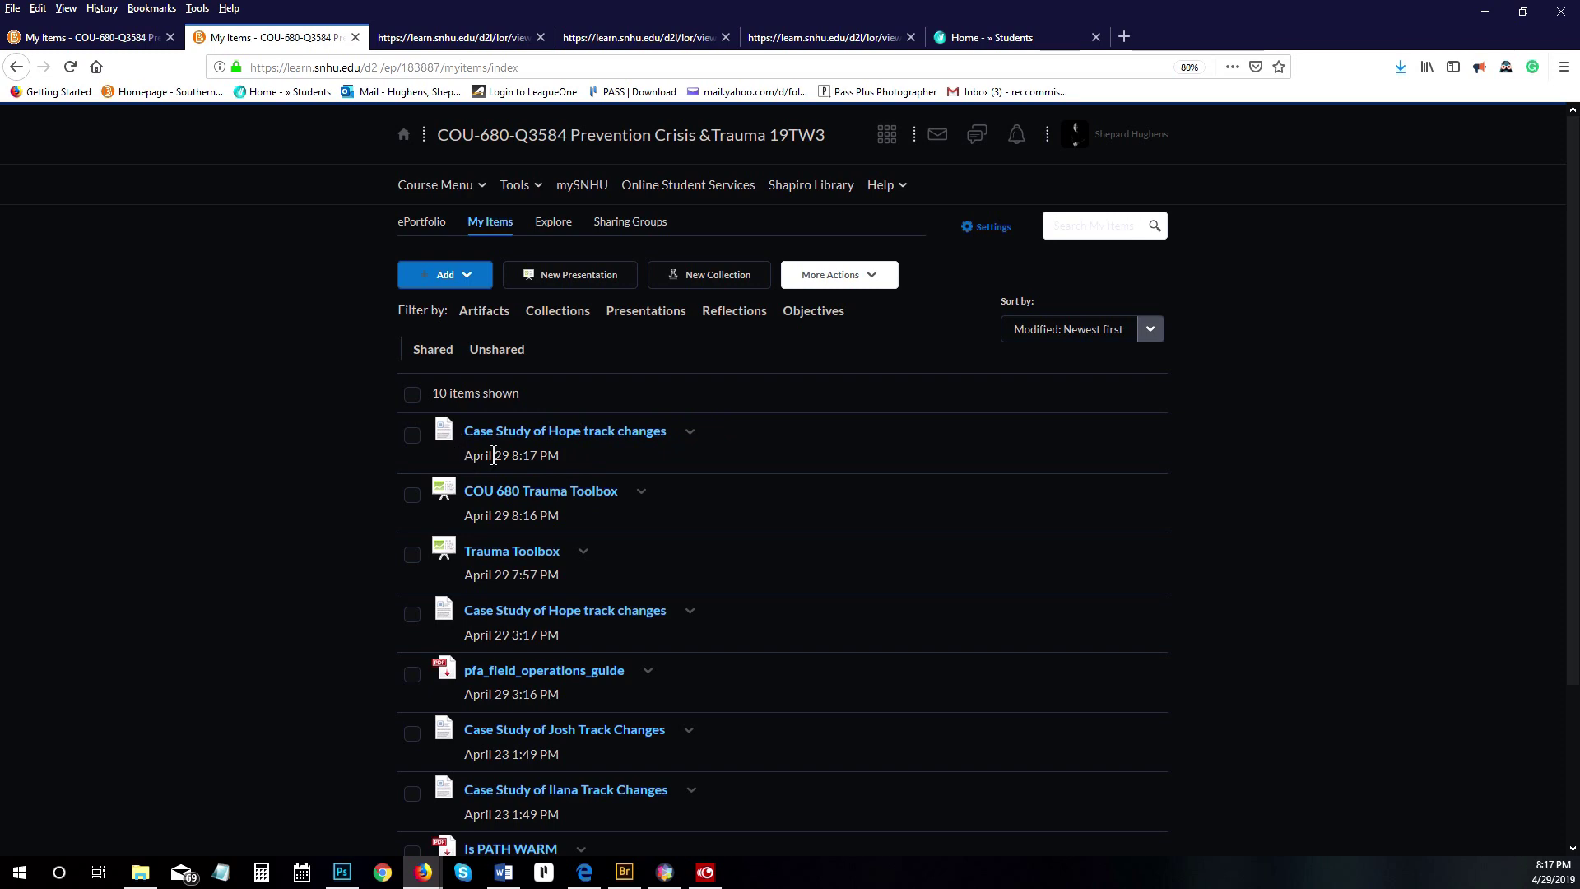
Edit COU 680 Trauma Toolbox and begin adding a component to the Specific Trauma and Crisis Interventions page.
click(633, 498)
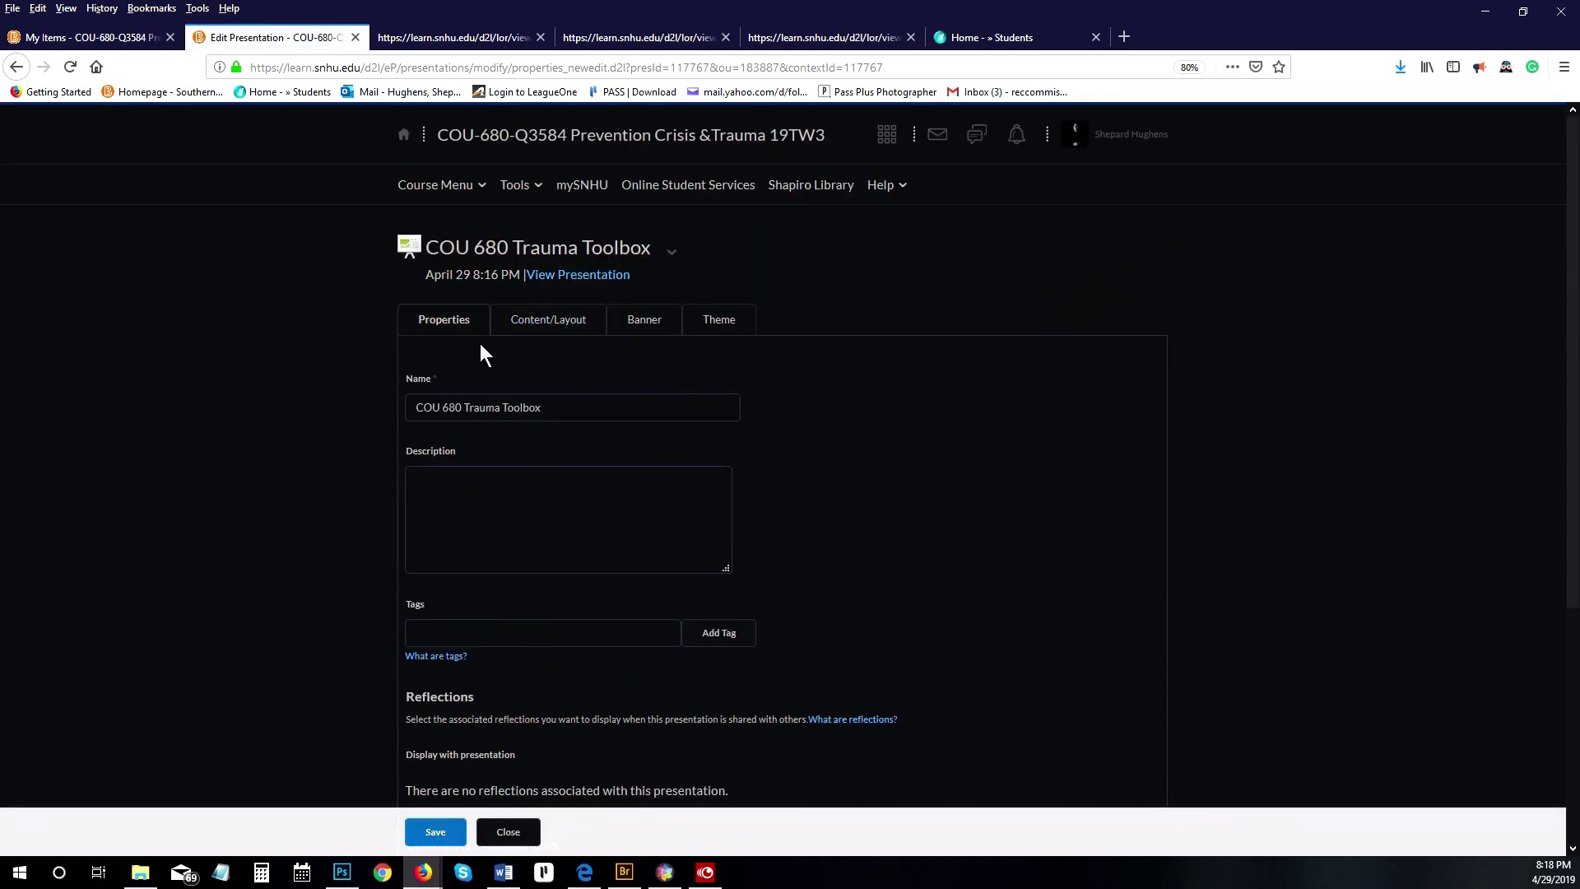
click(539, 329)
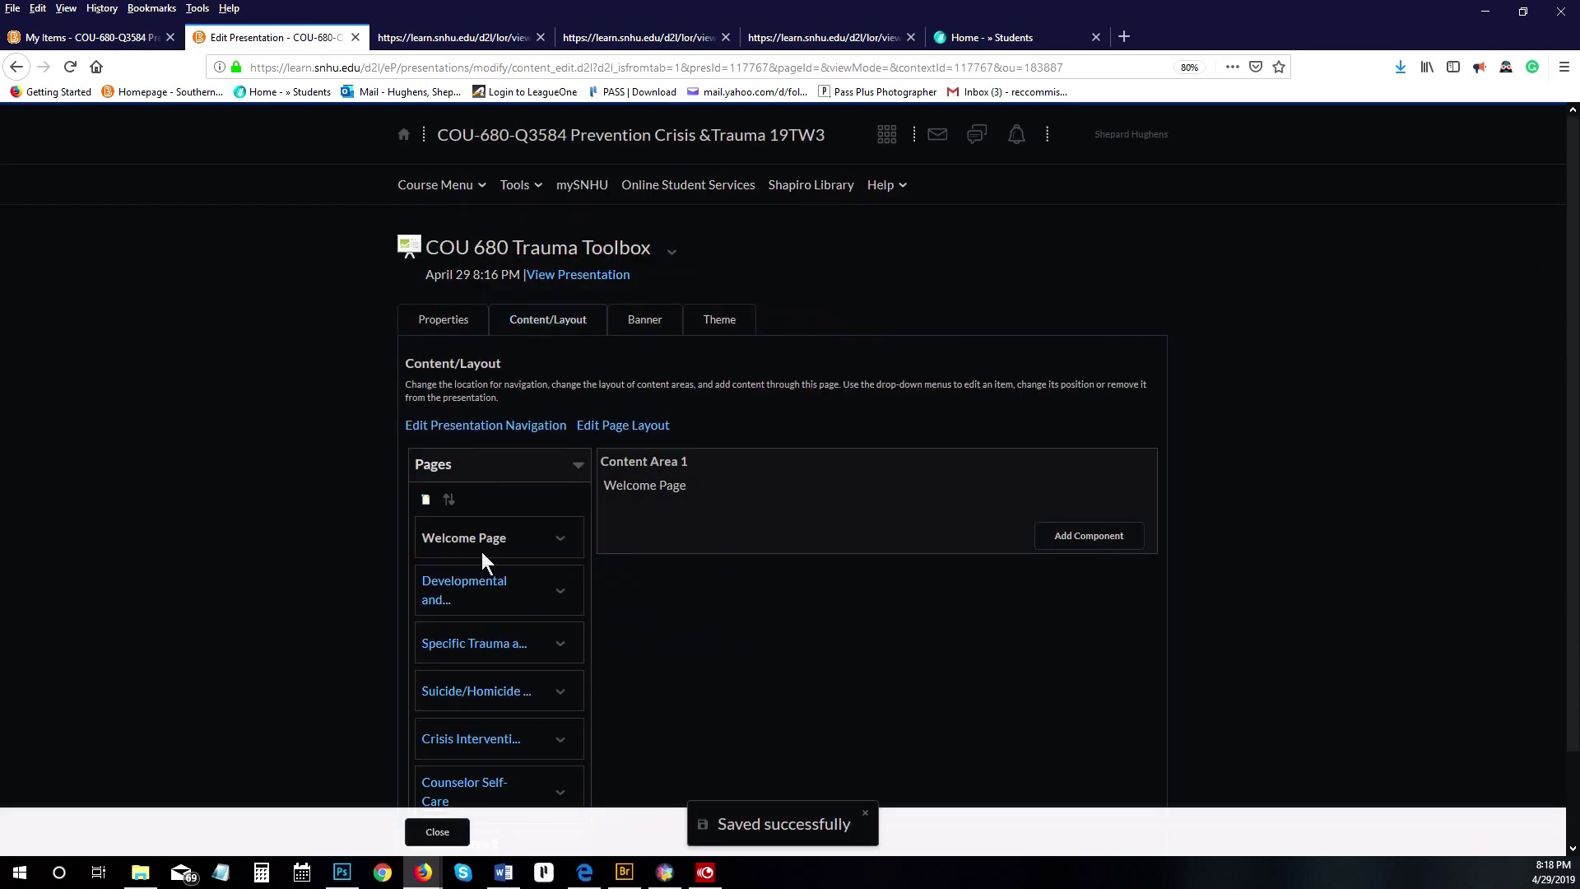
scroll(481, 551, down, 2)
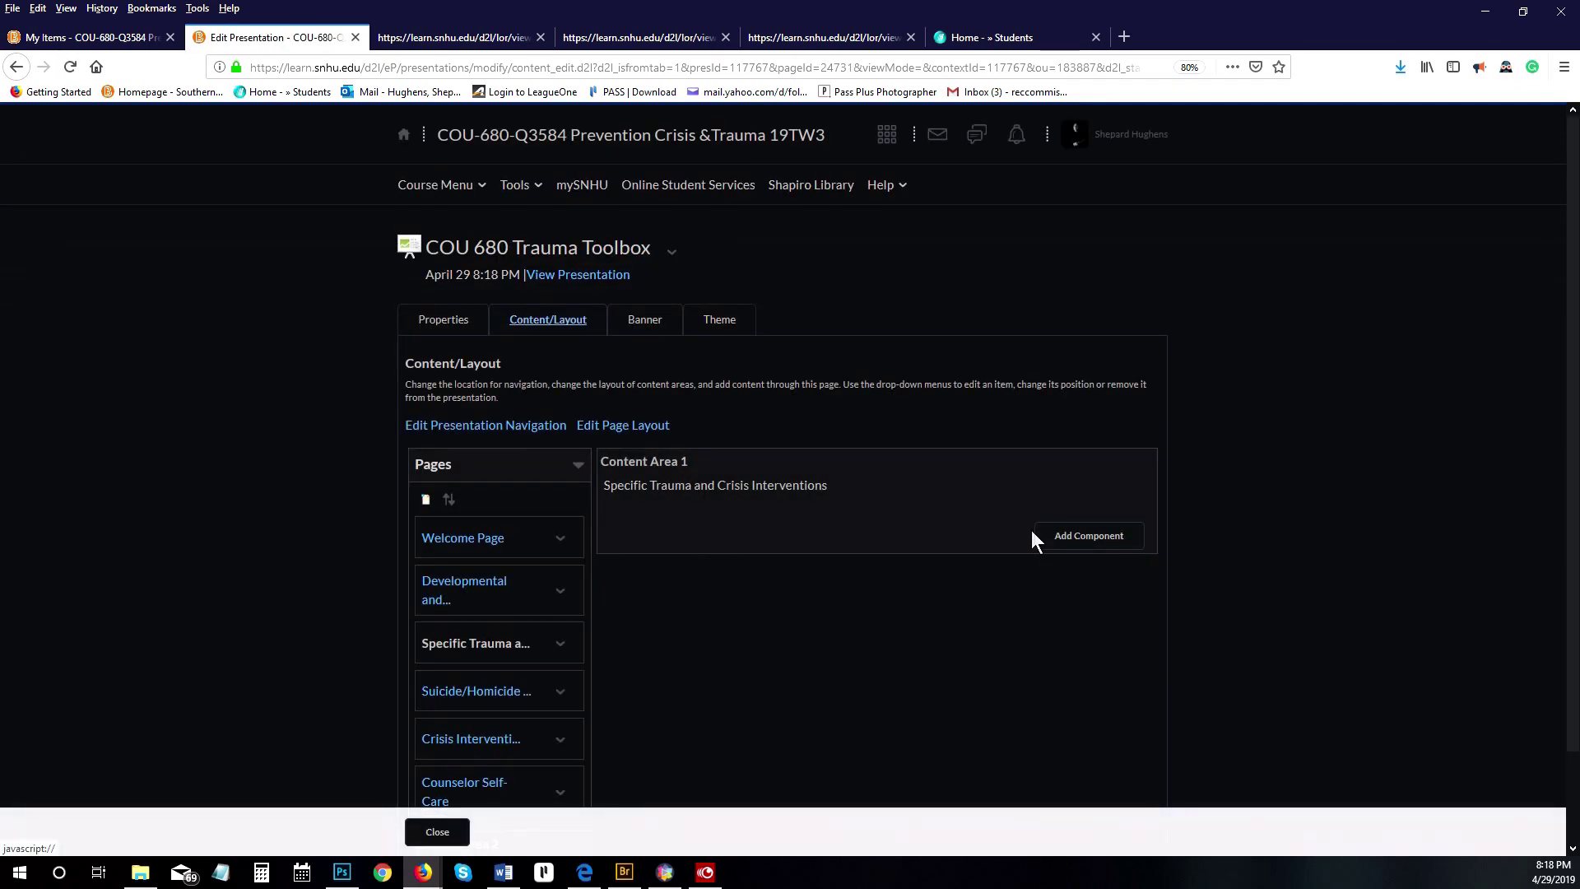
click(1056, 545)
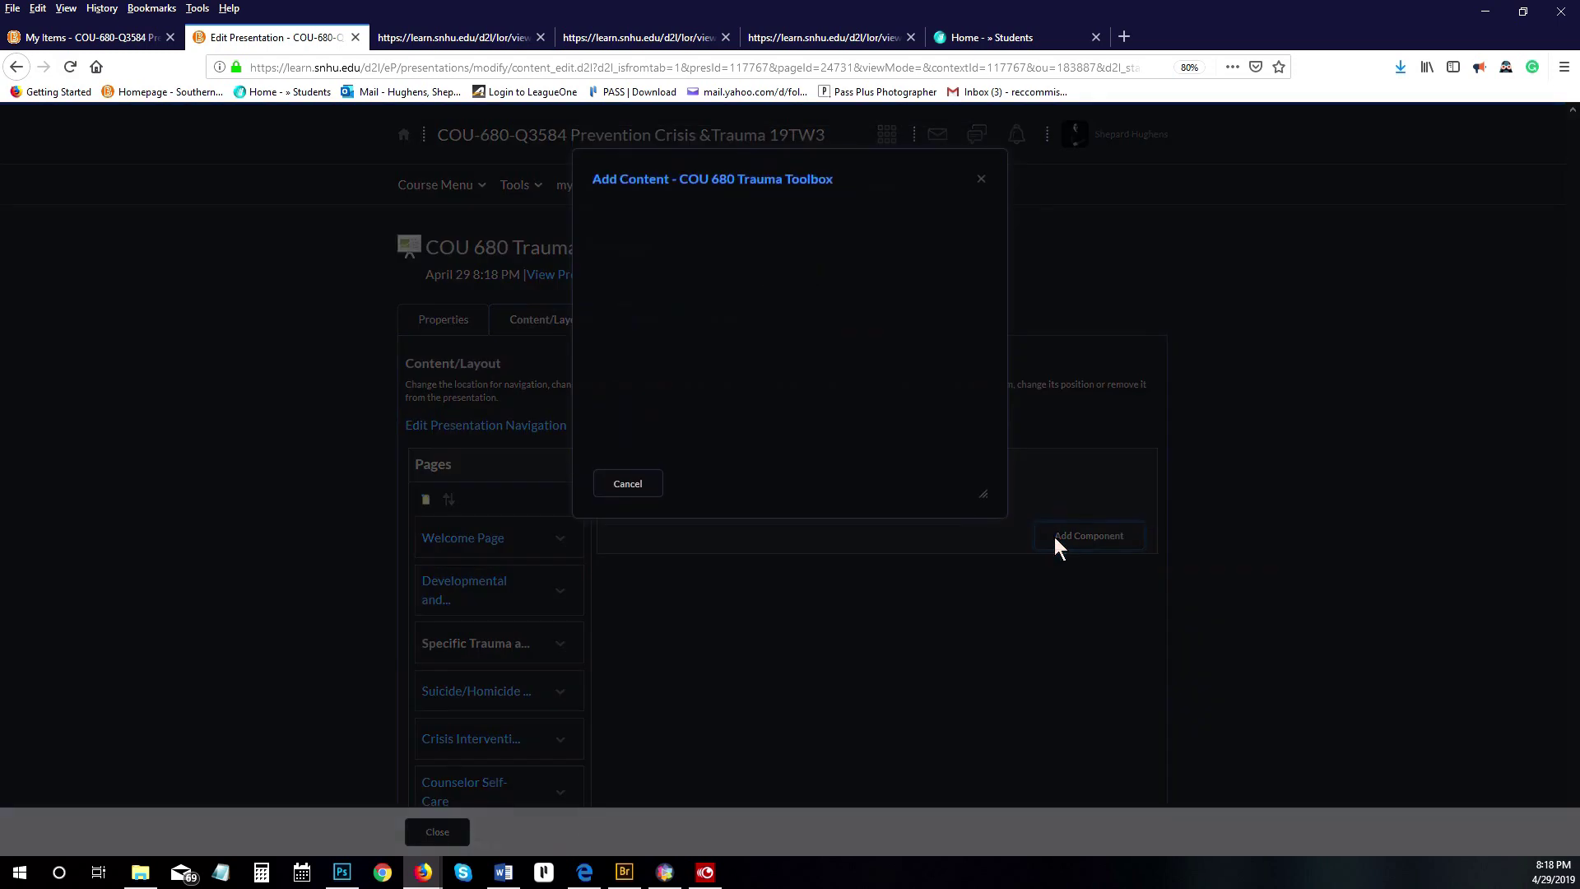
Restart adding content to the Specific Trauma page and choose to add an existing artifact.
click(981, 179)
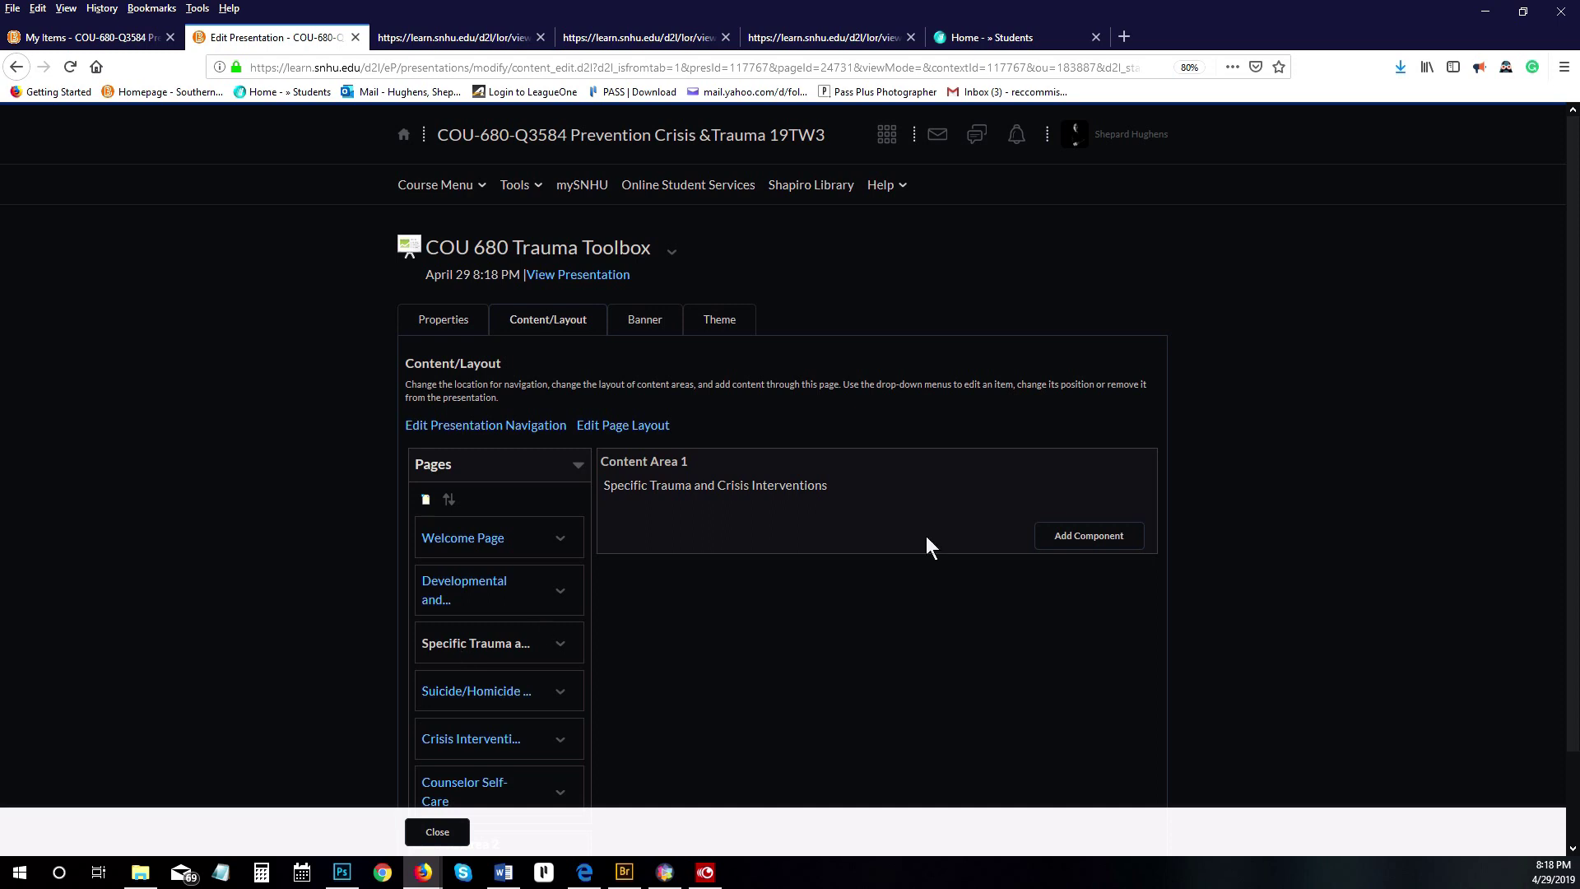
click(1092, 537)
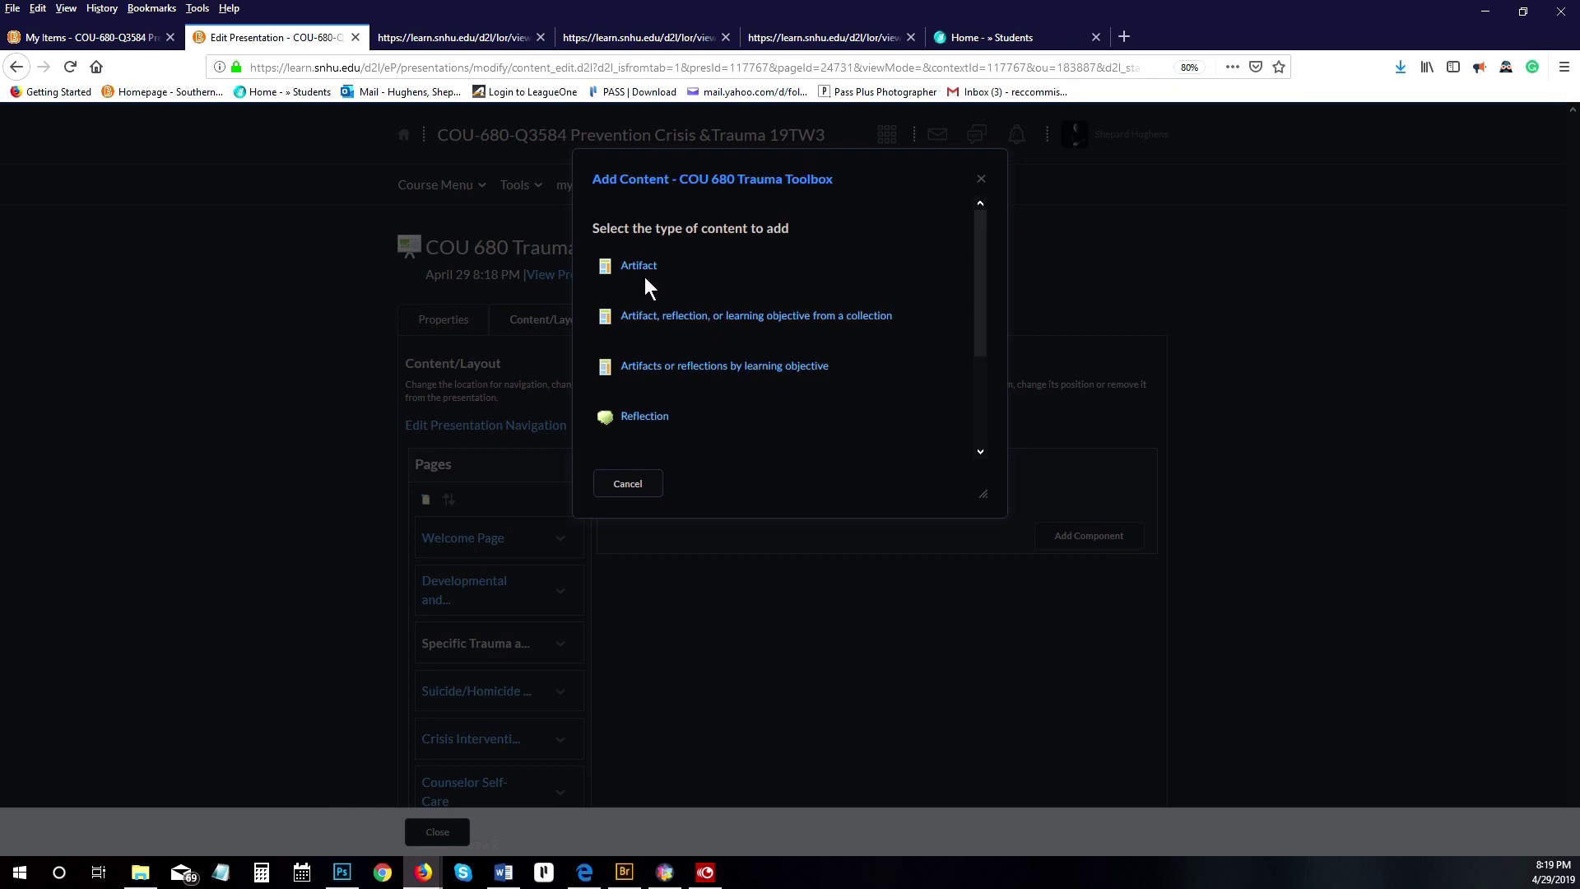
click(632, 263)
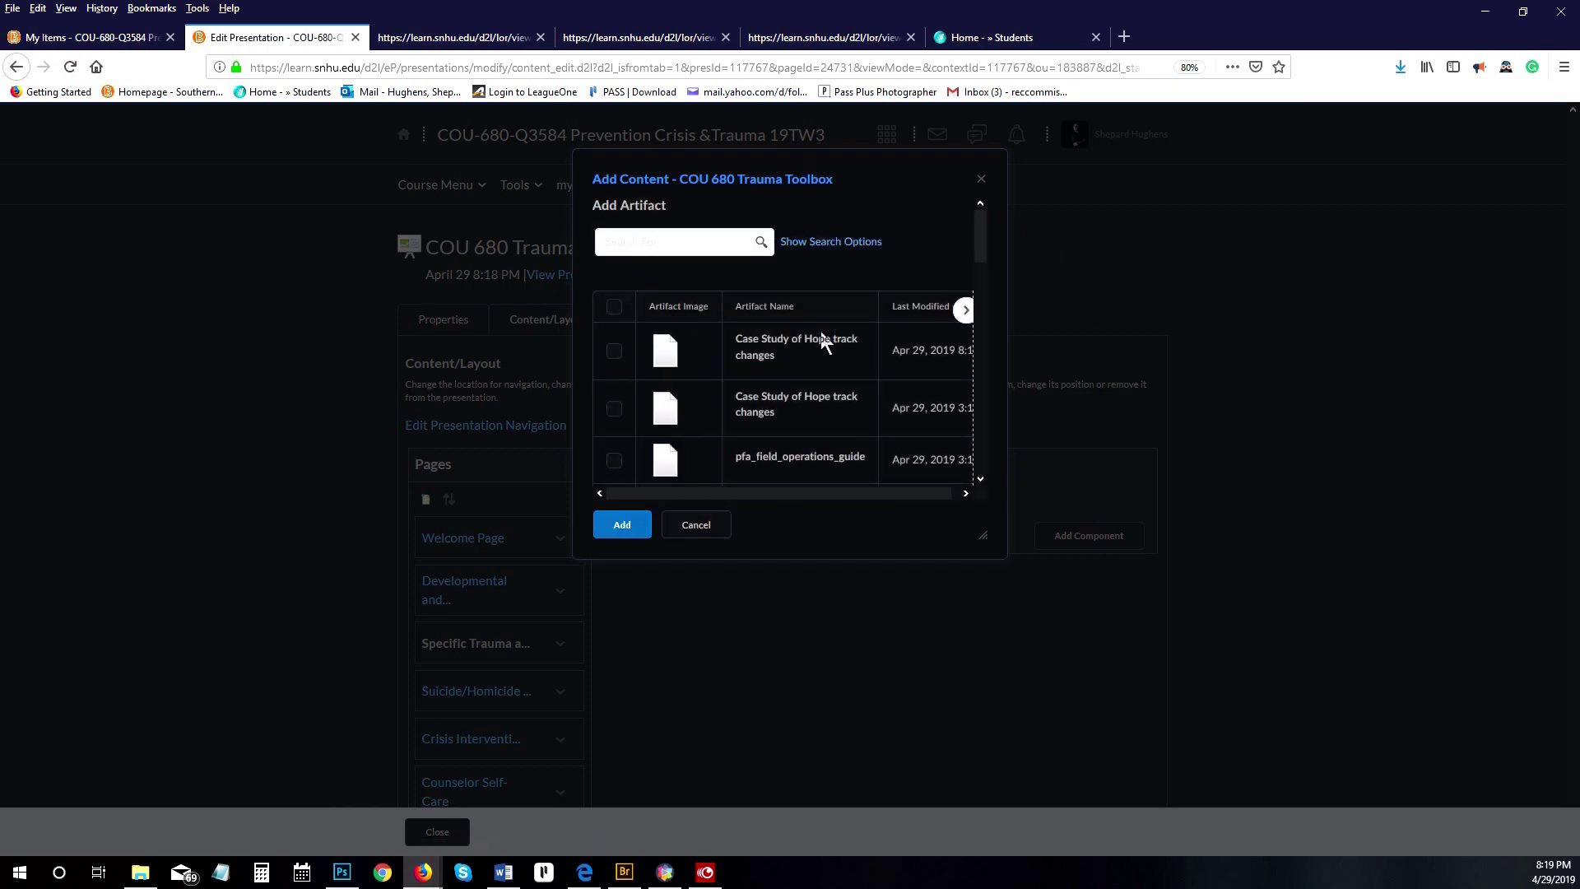
scroll(862, 329, down, 10)
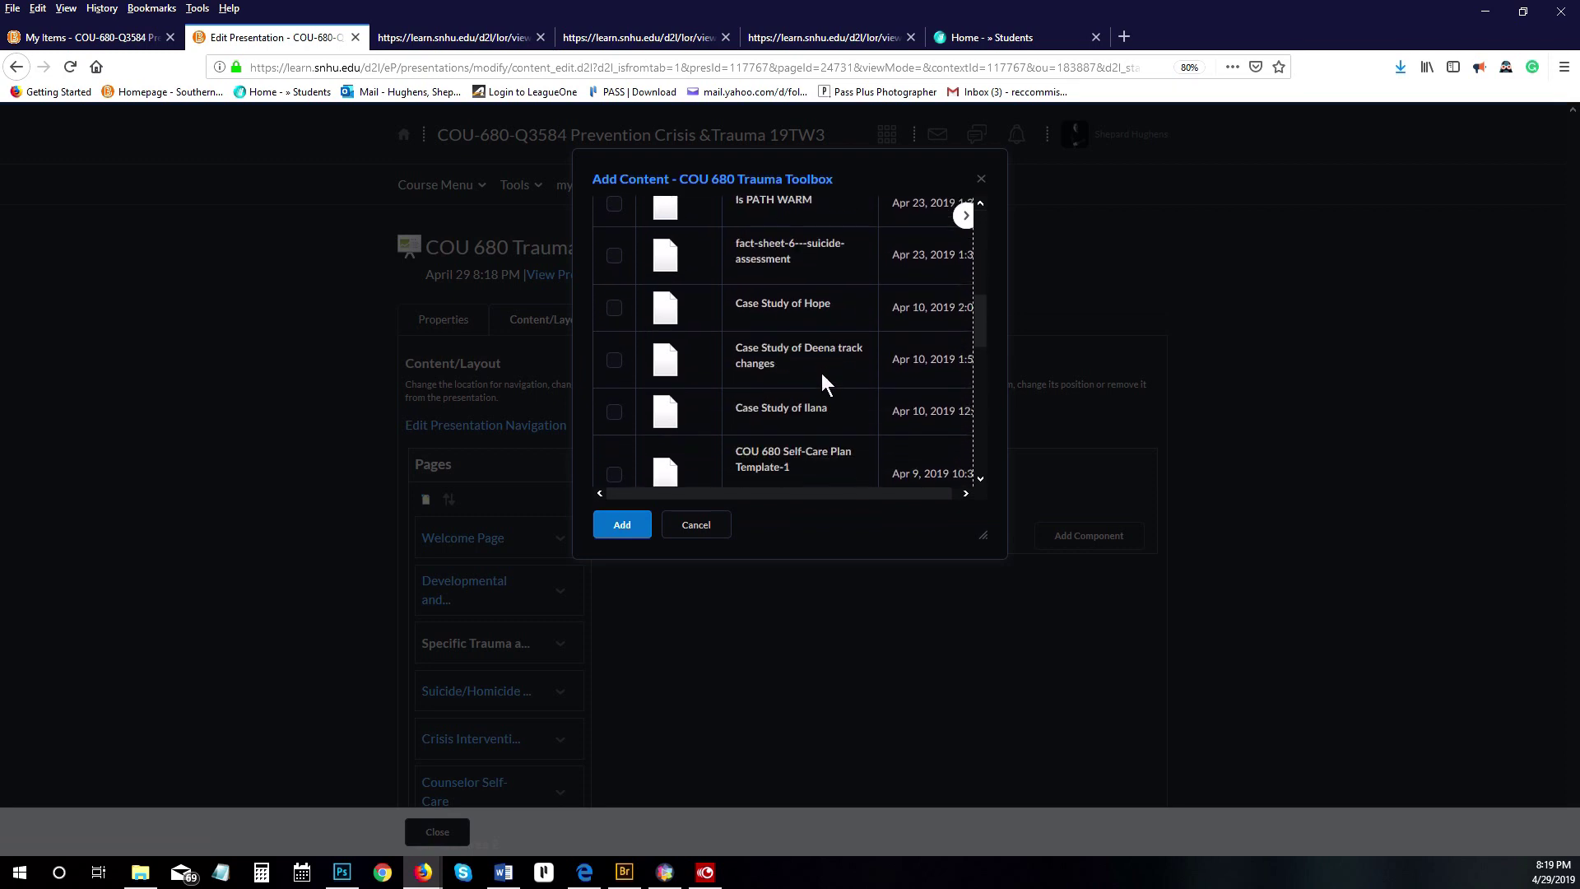
scroll(809, 396, down, 5)
scroll(807, 408, up, 10)
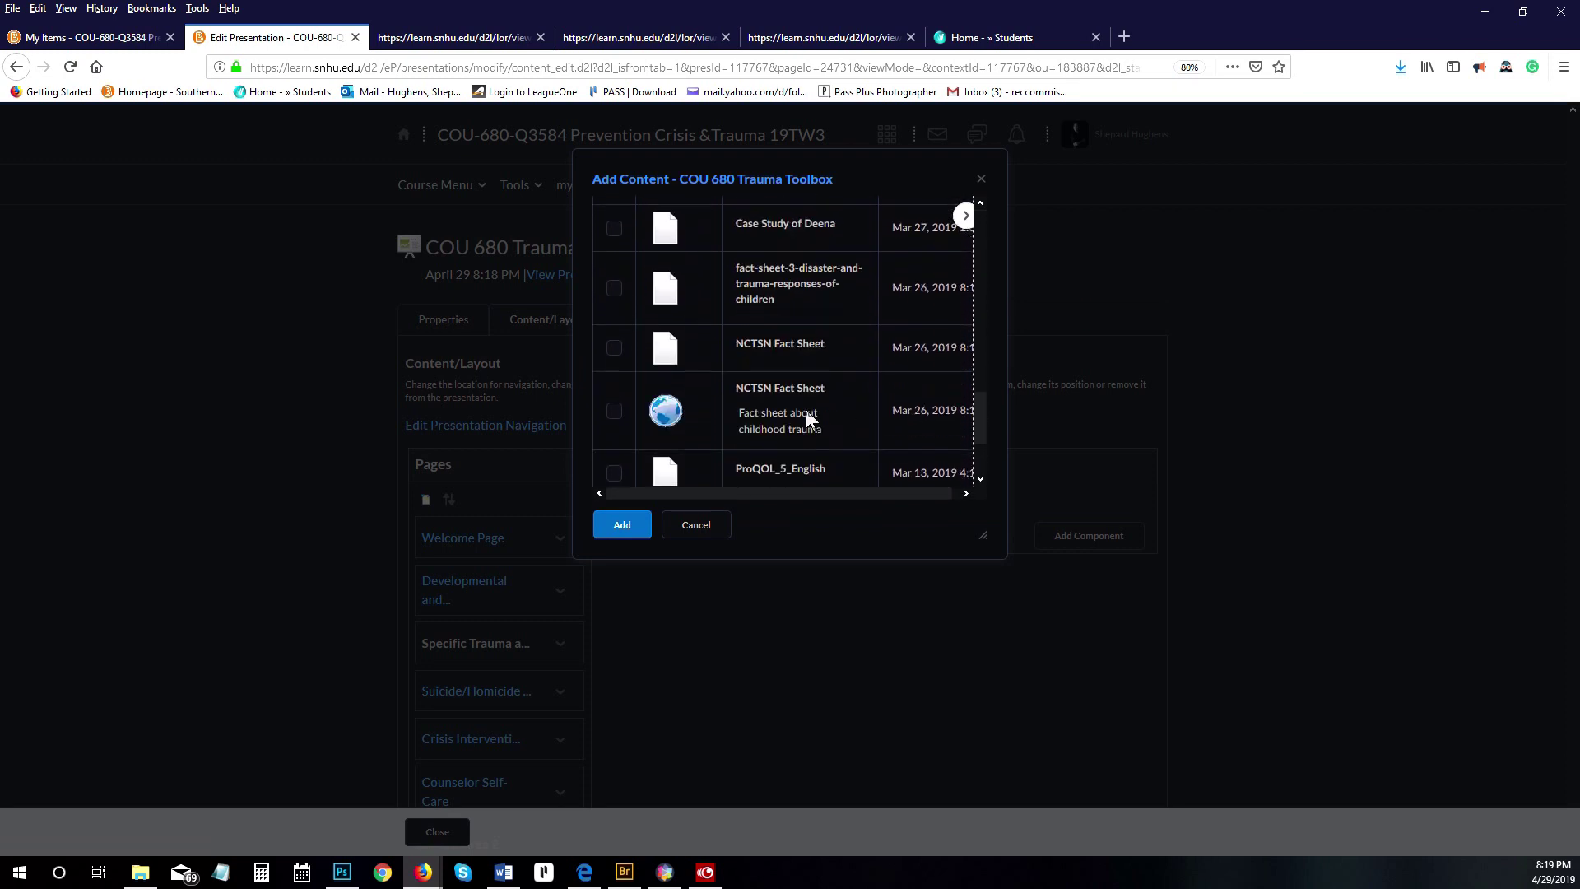
scroll(807, 408, up, 10)
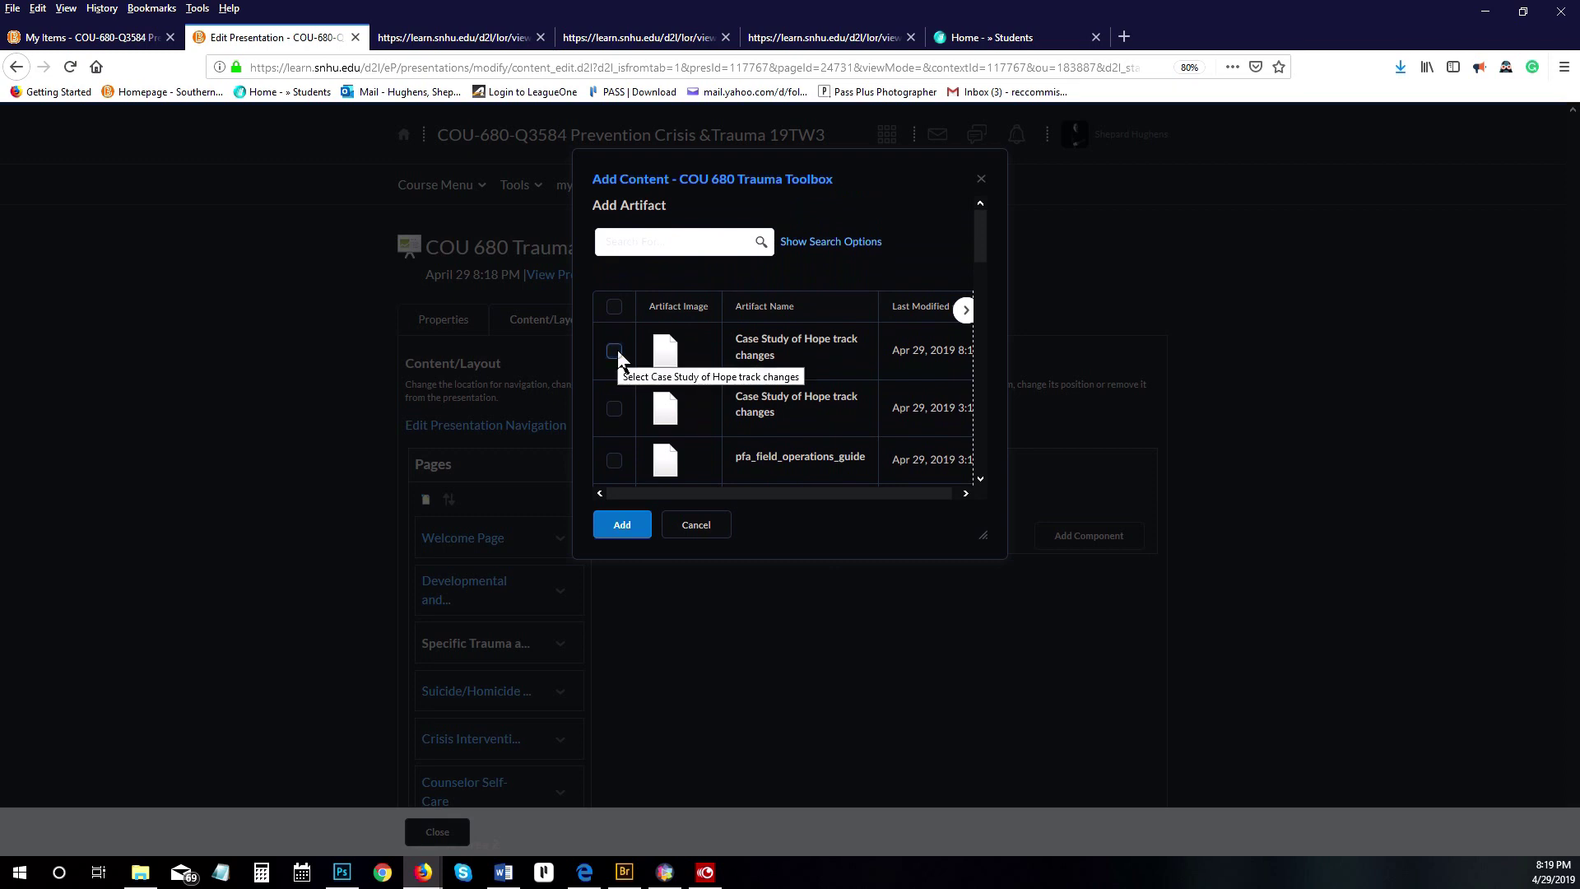
Select both Case Study of Hope copies plus Josh and Ilana Track Changes, and add them.
click(616, 350)
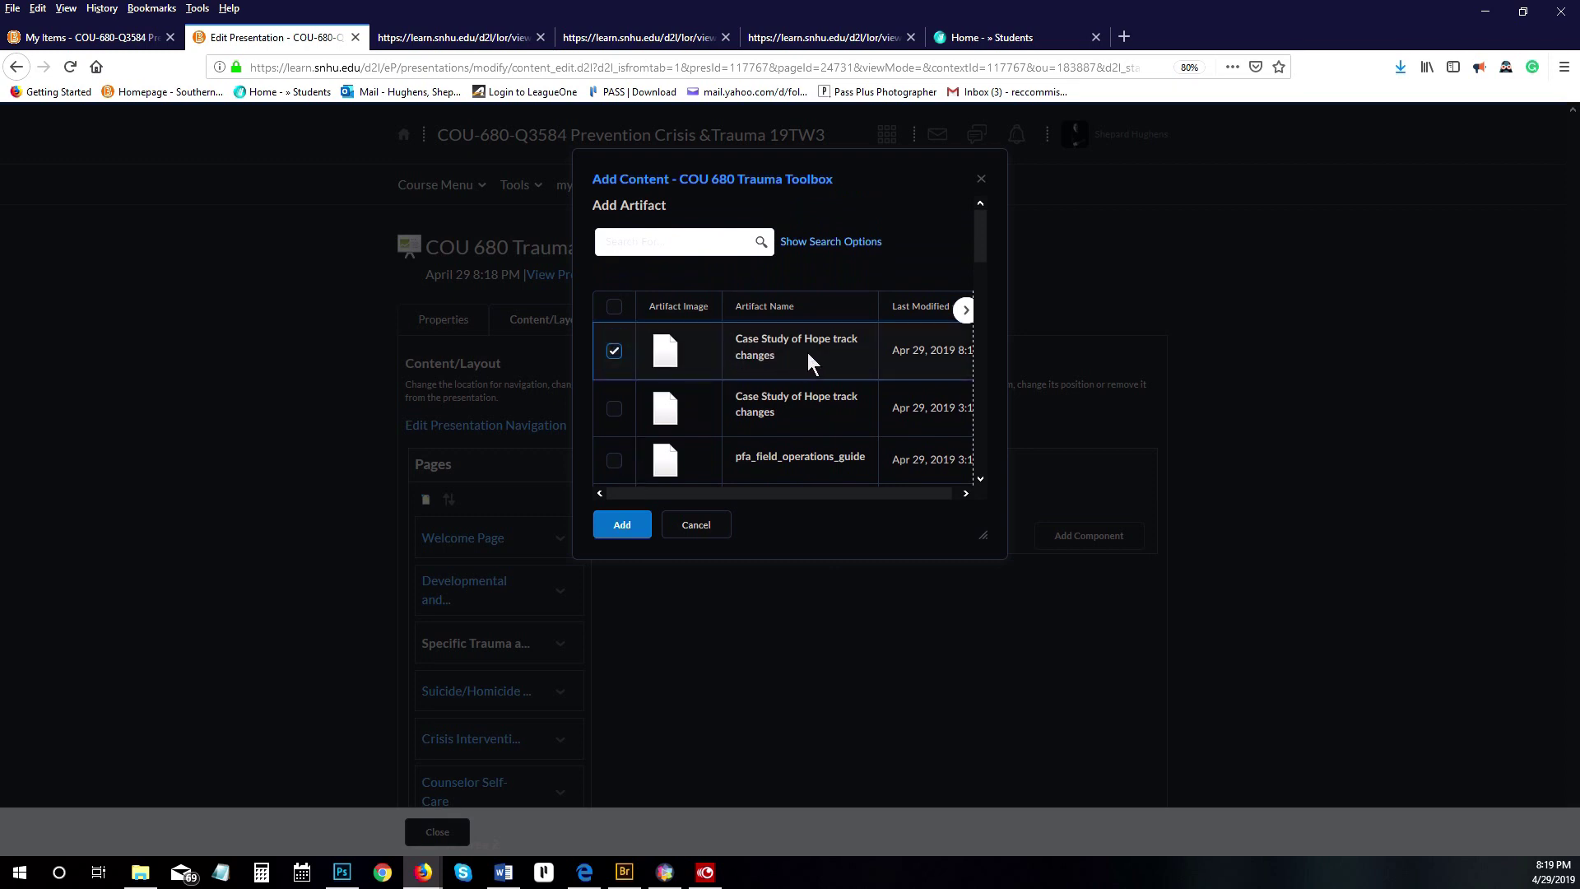
scroll(764, 383, down, 5)
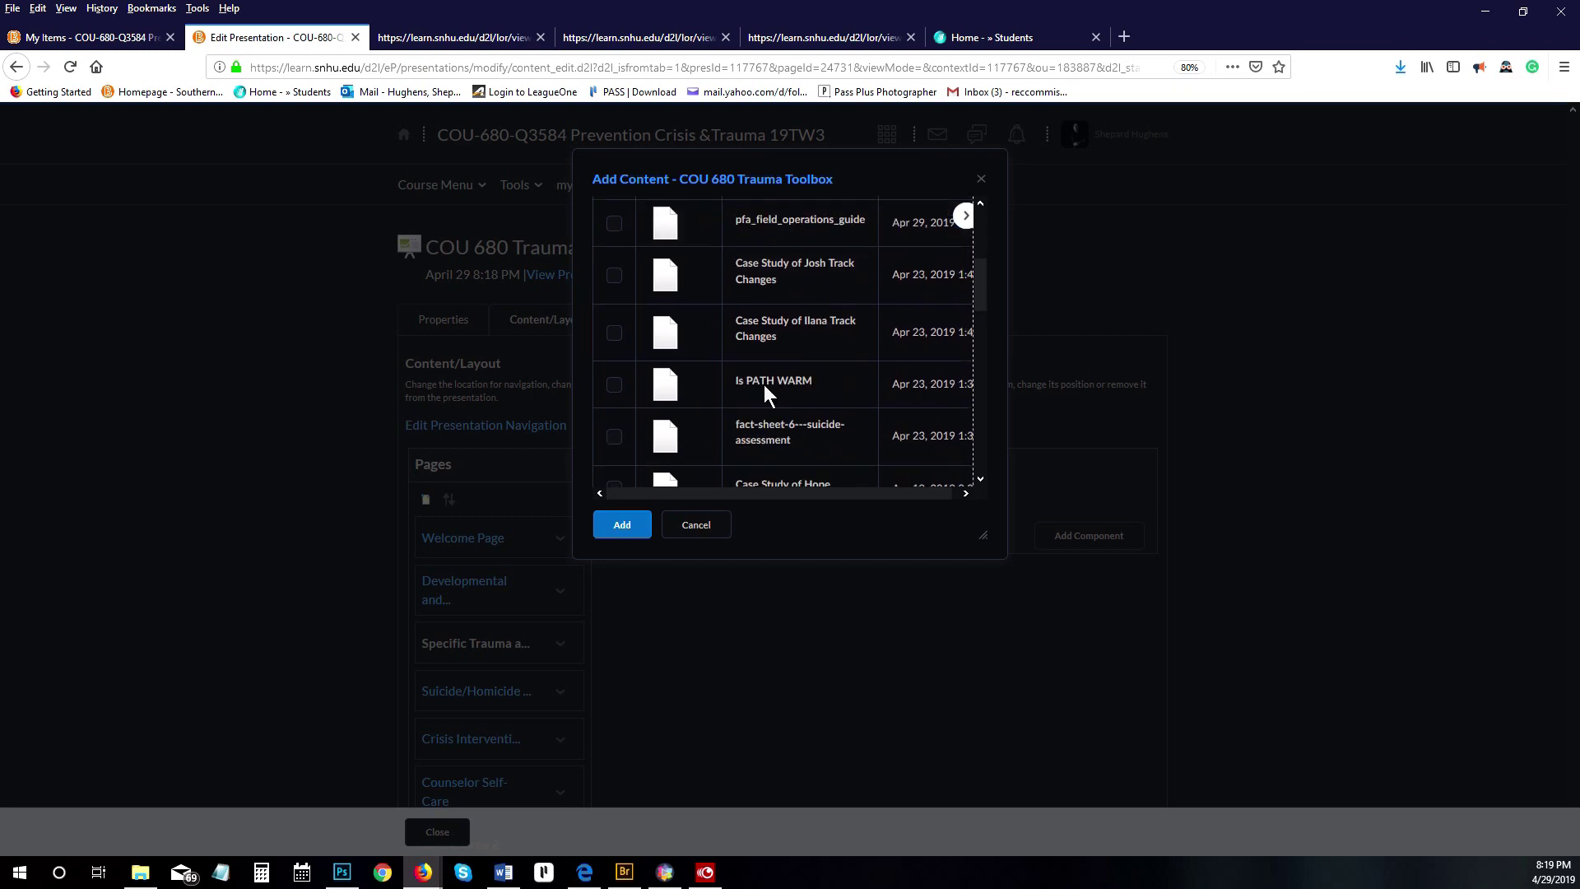
scroll(762, 390, down, 3)
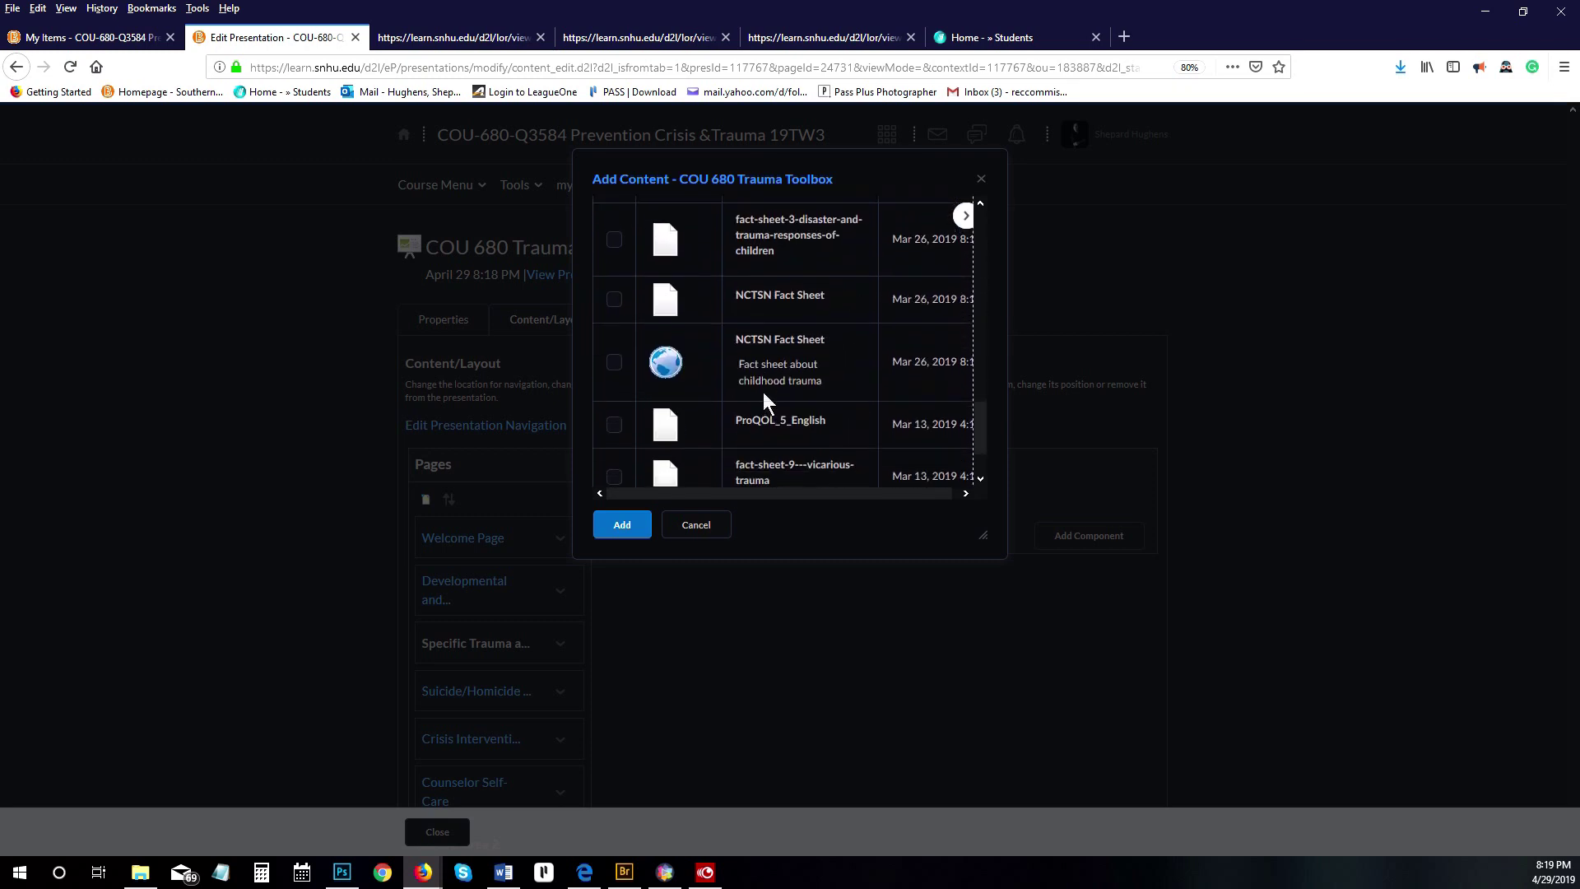
scroll(763, 392, up, 3)
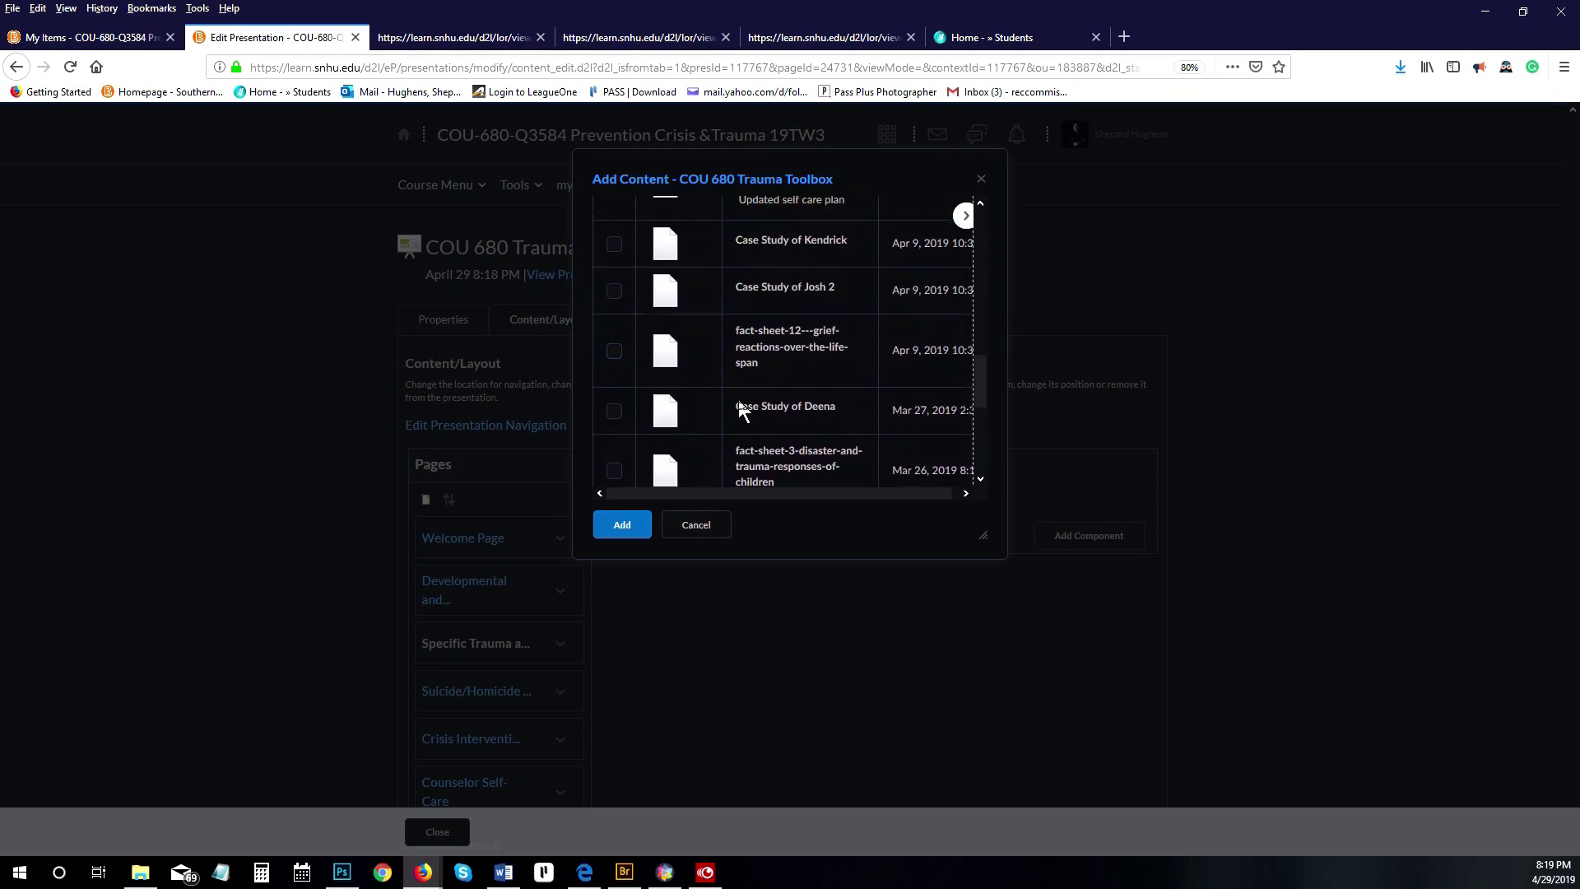
scroll(737, 398, up, 5)
scroll(682, 367, up, 3)
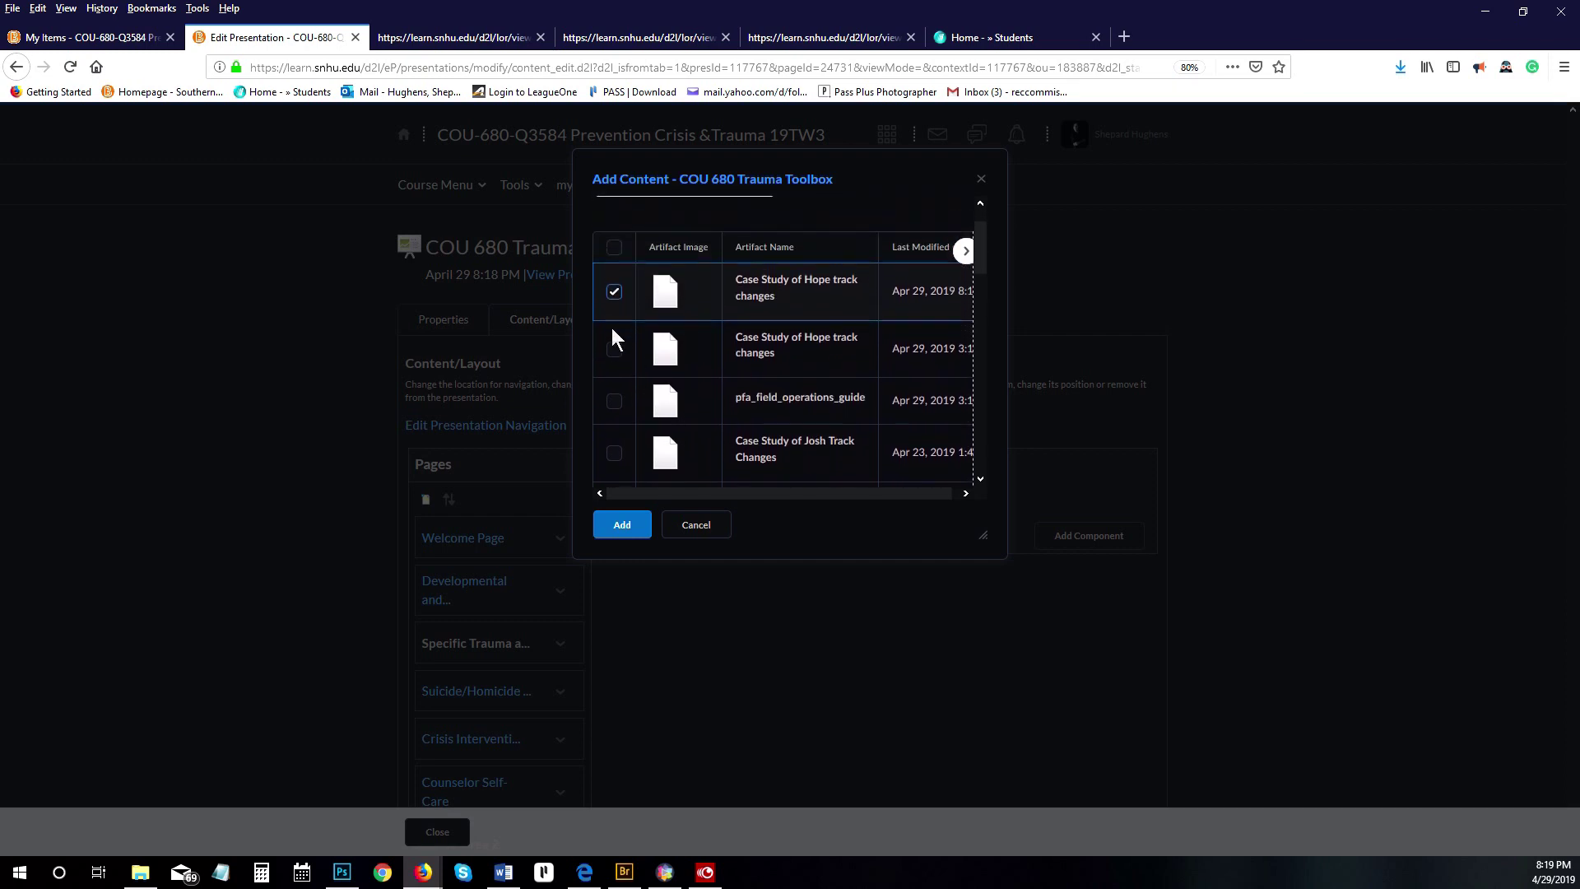
click(613, 349)
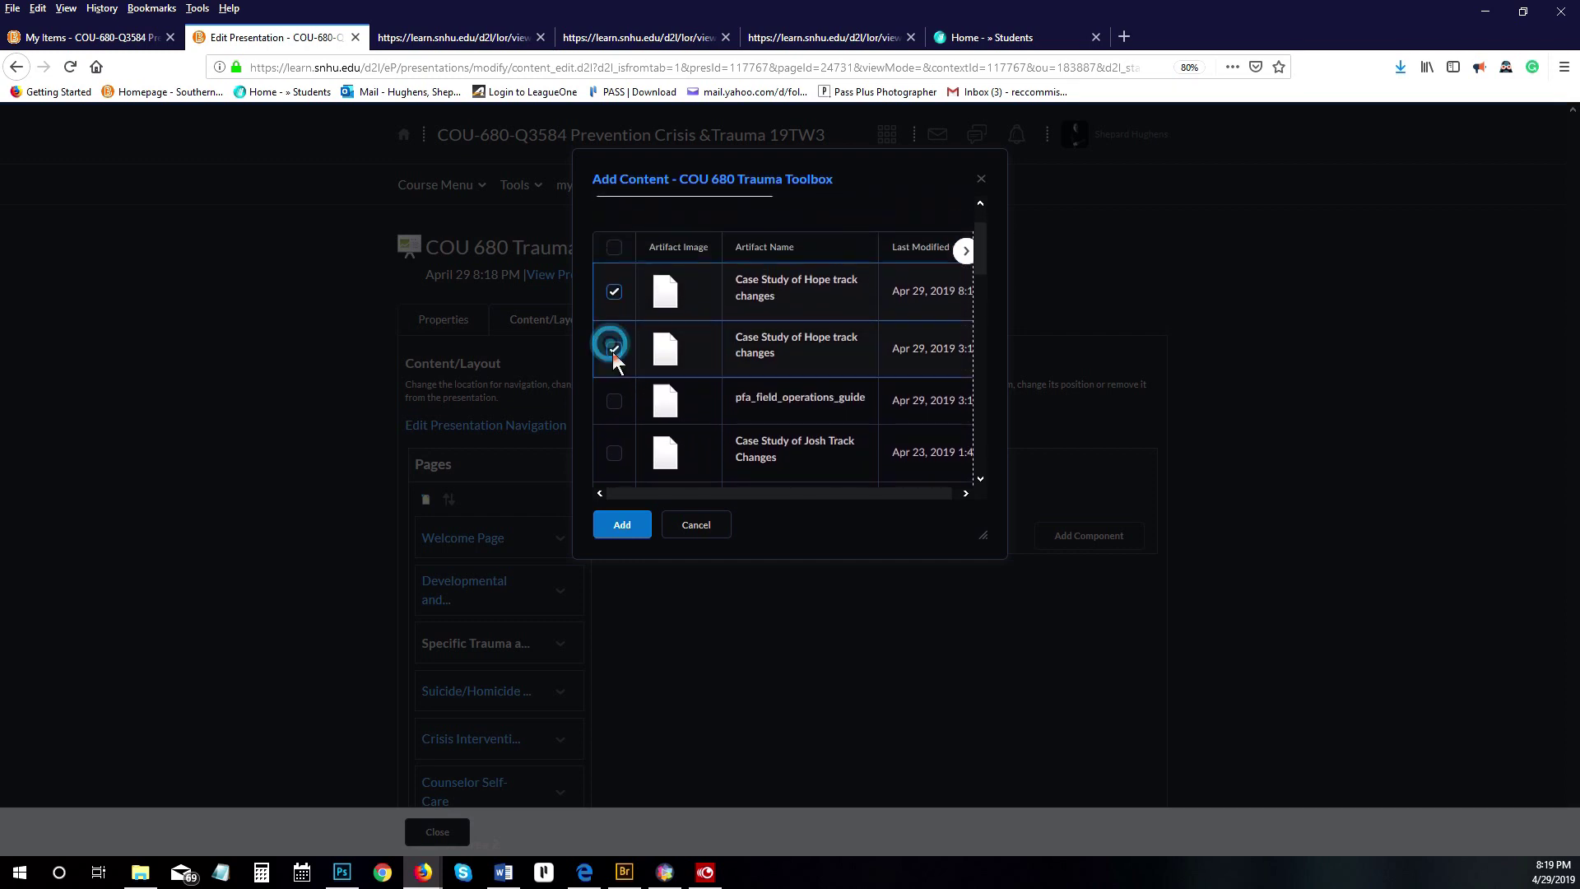
click(615, 451)
scroll(619, 440, down, 2)
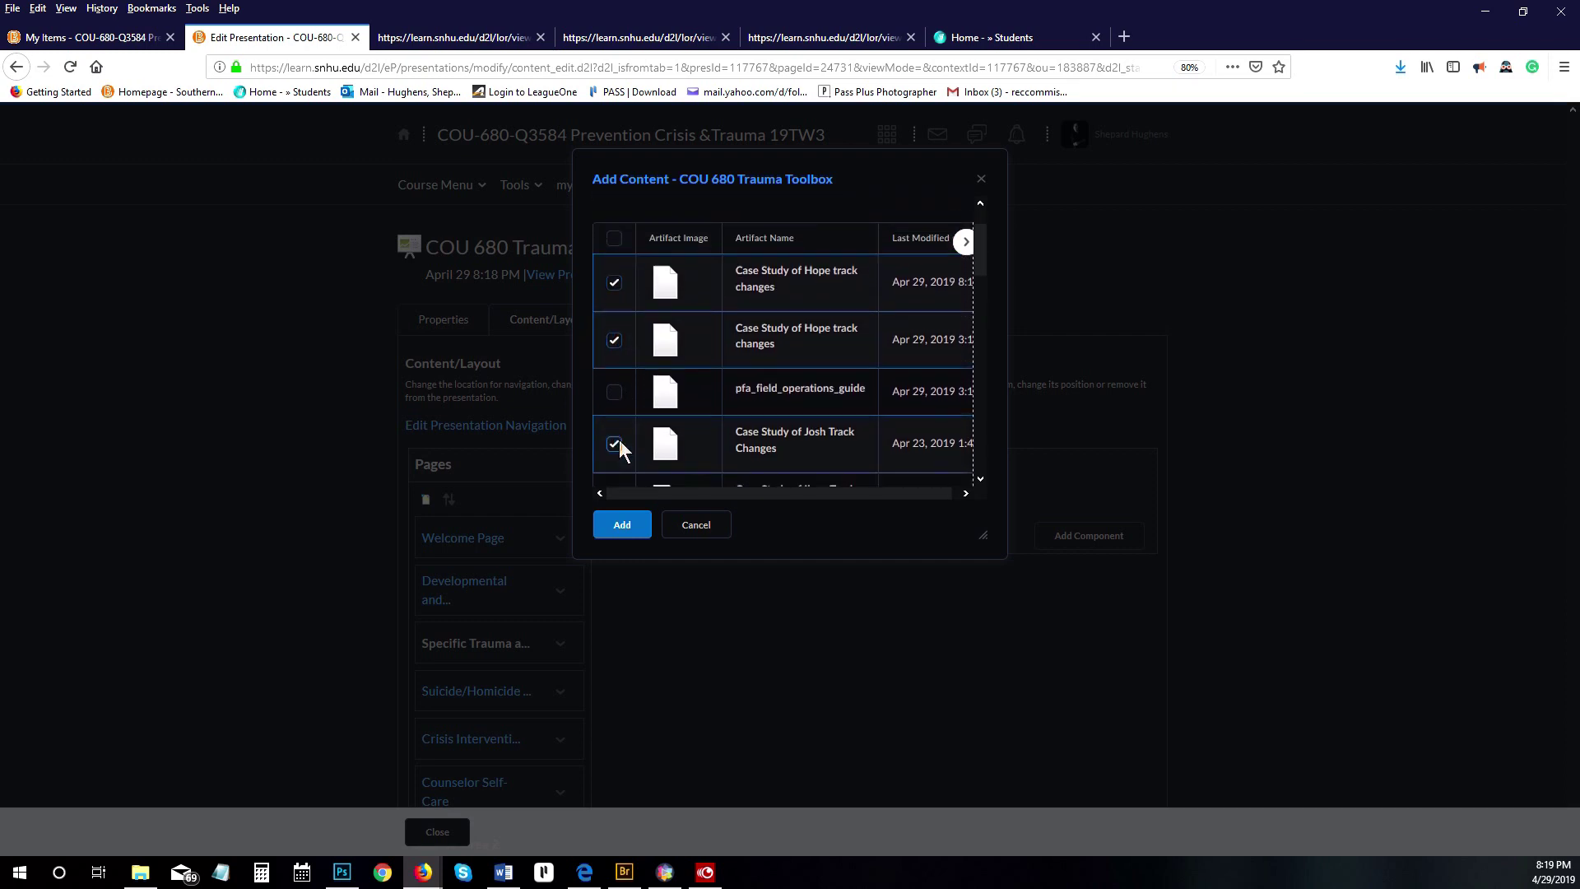
click(614, 393)
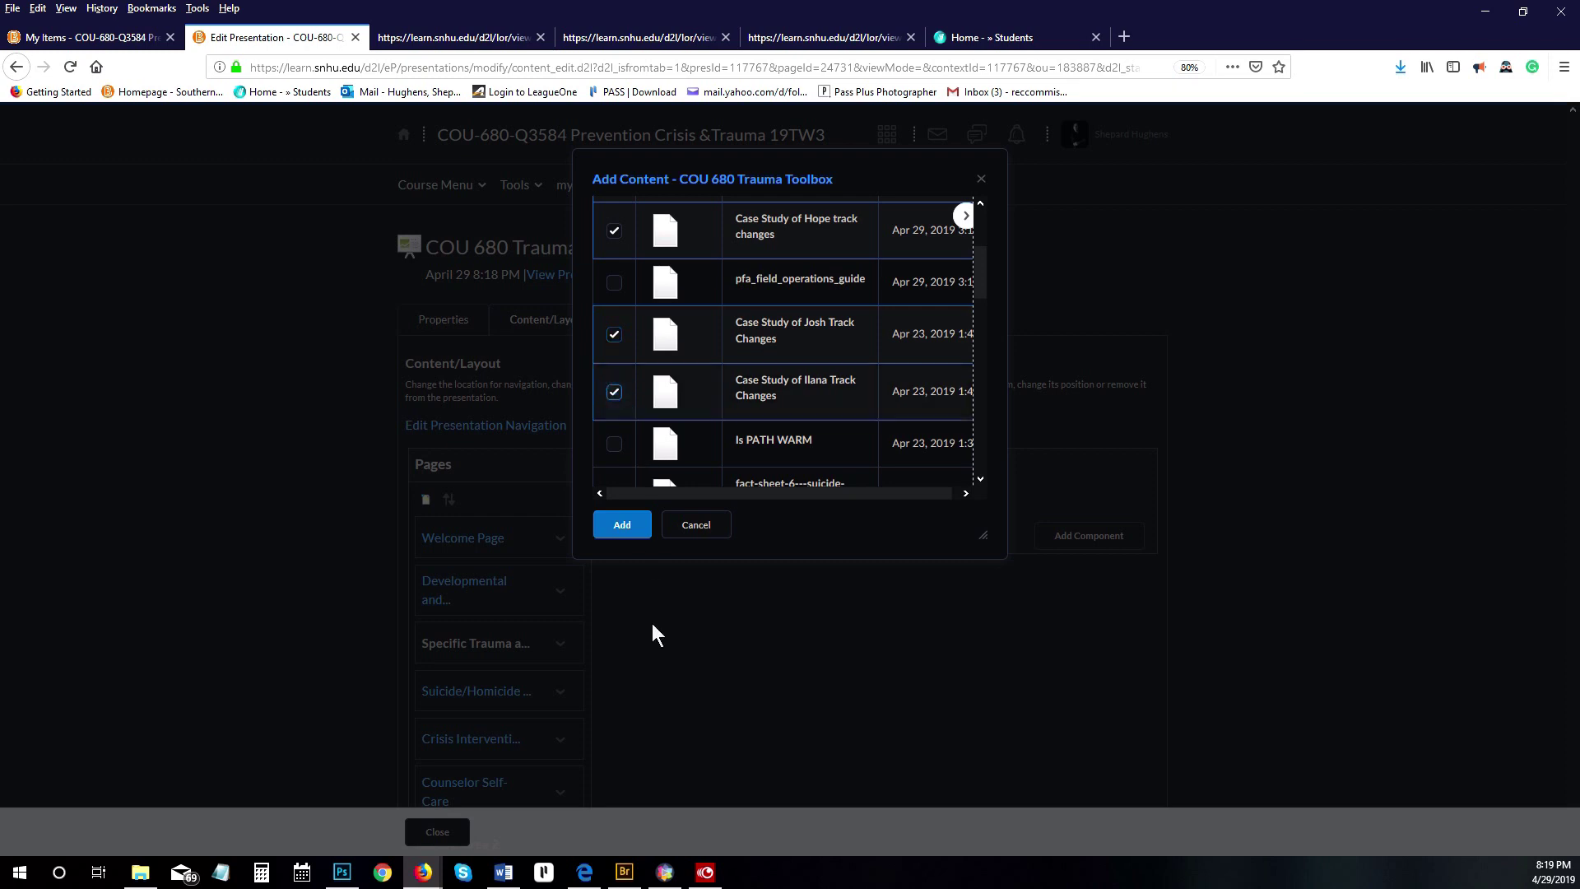
click(613, 535)
Move the Hope entries down so Josh Track Changes sits second on the page.
scroll(911, 425, down, 2)
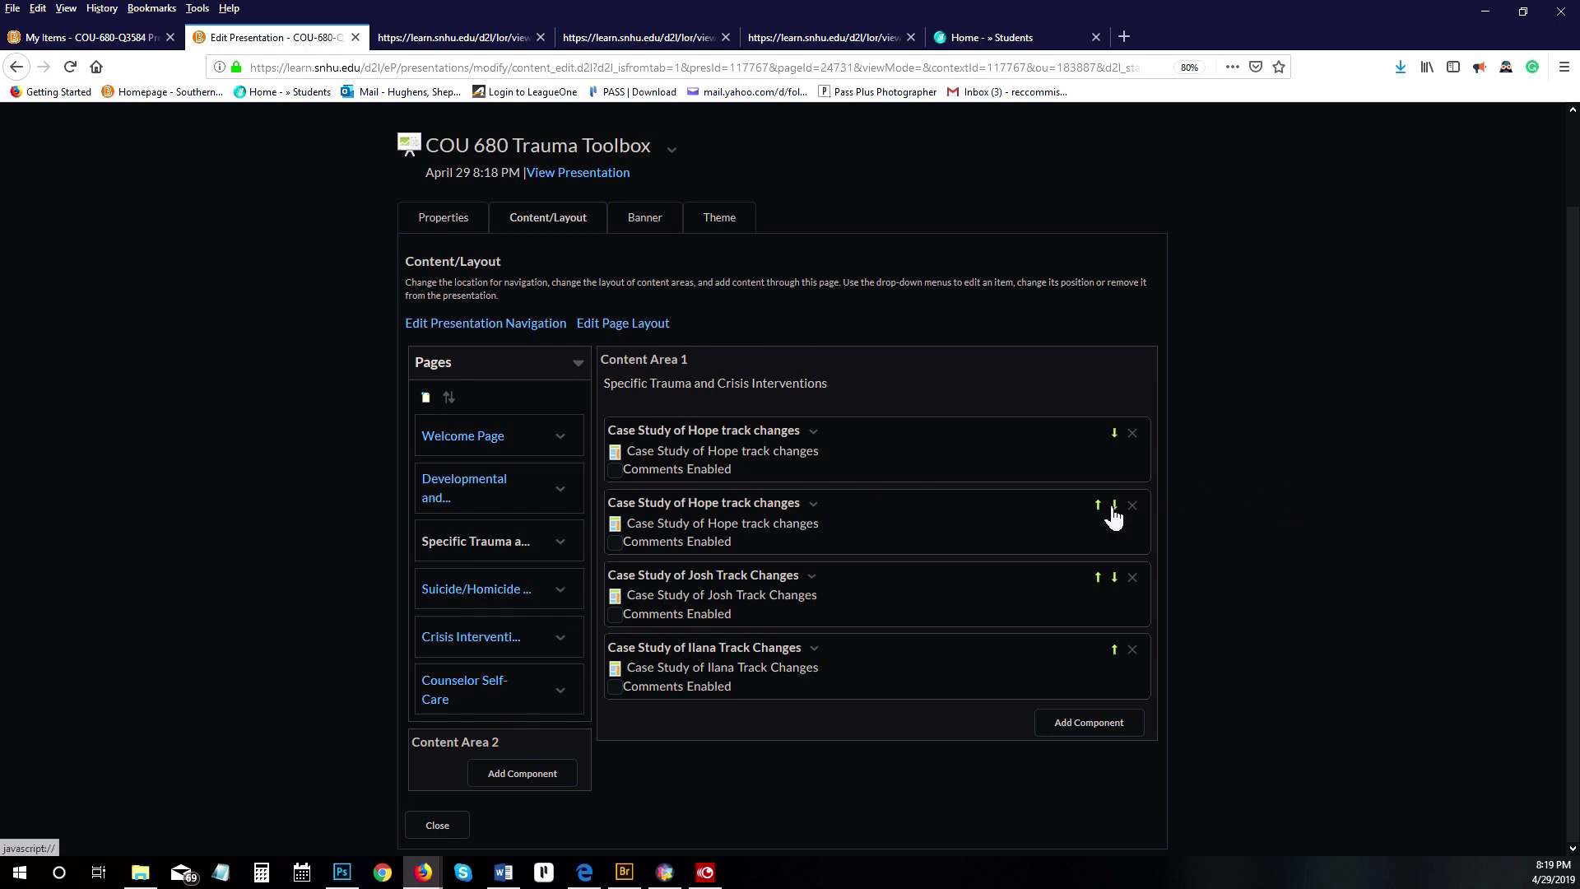
click(1115, 437)
drag(767, 675, 627, 669)
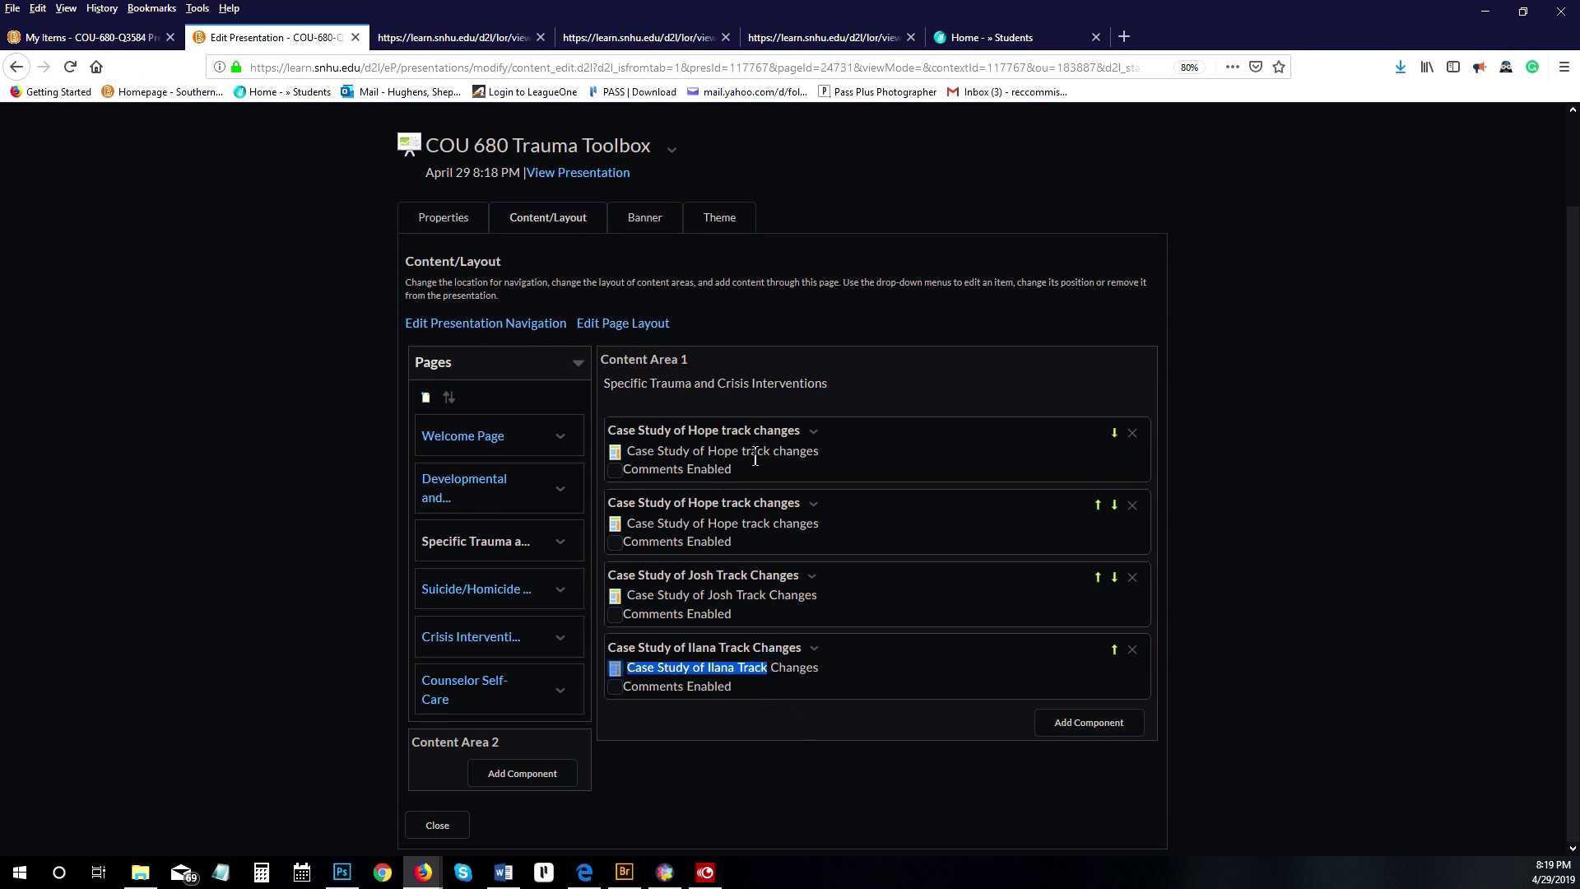
click(1113, 504)
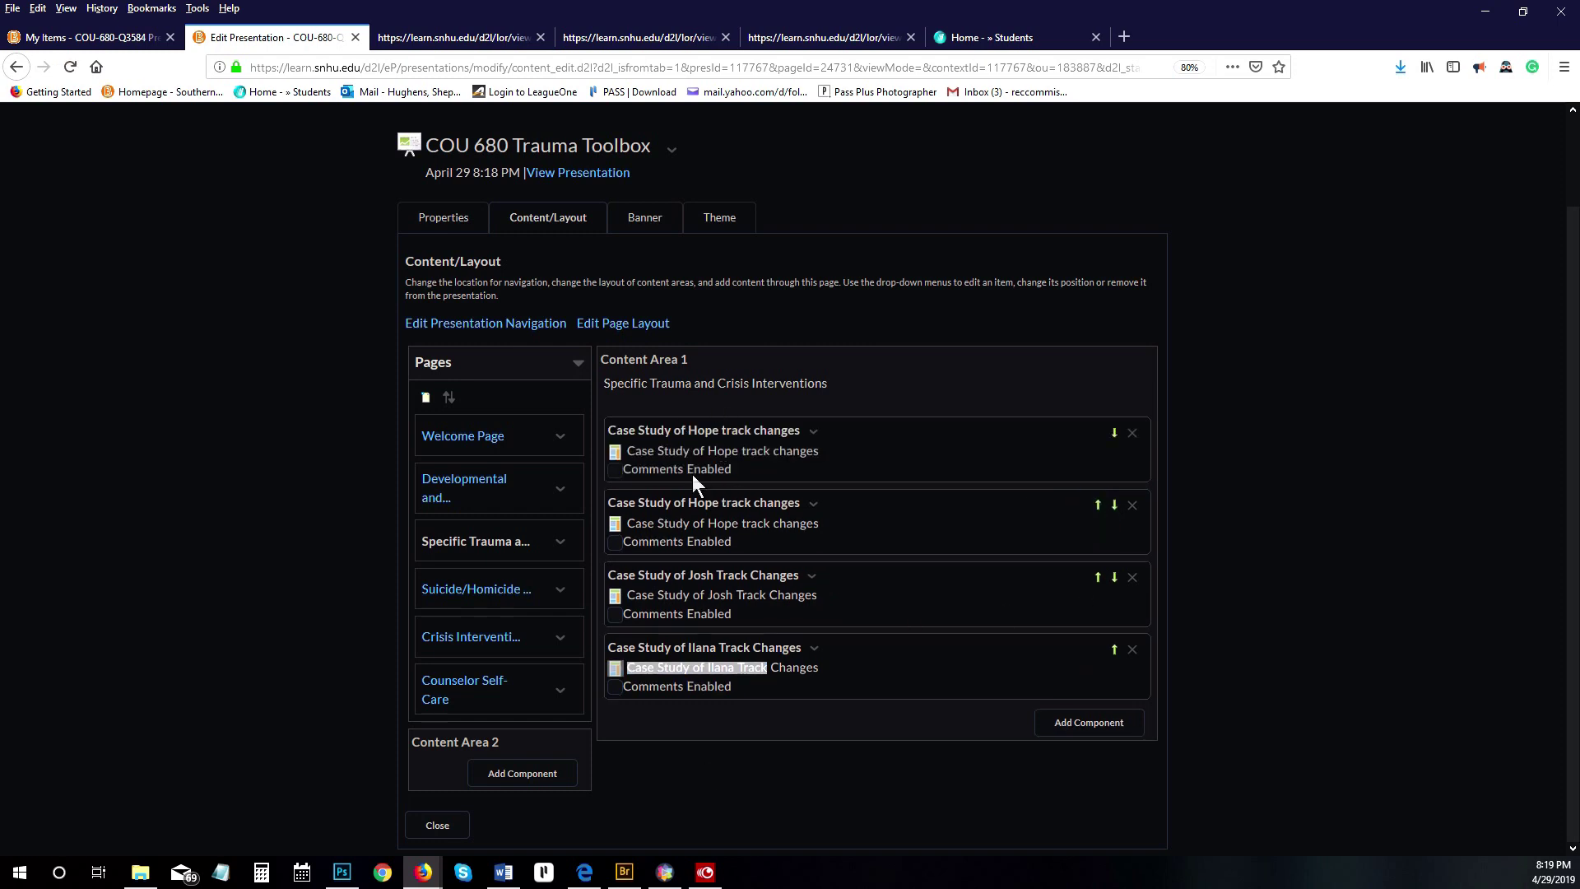
click(1114, 505)
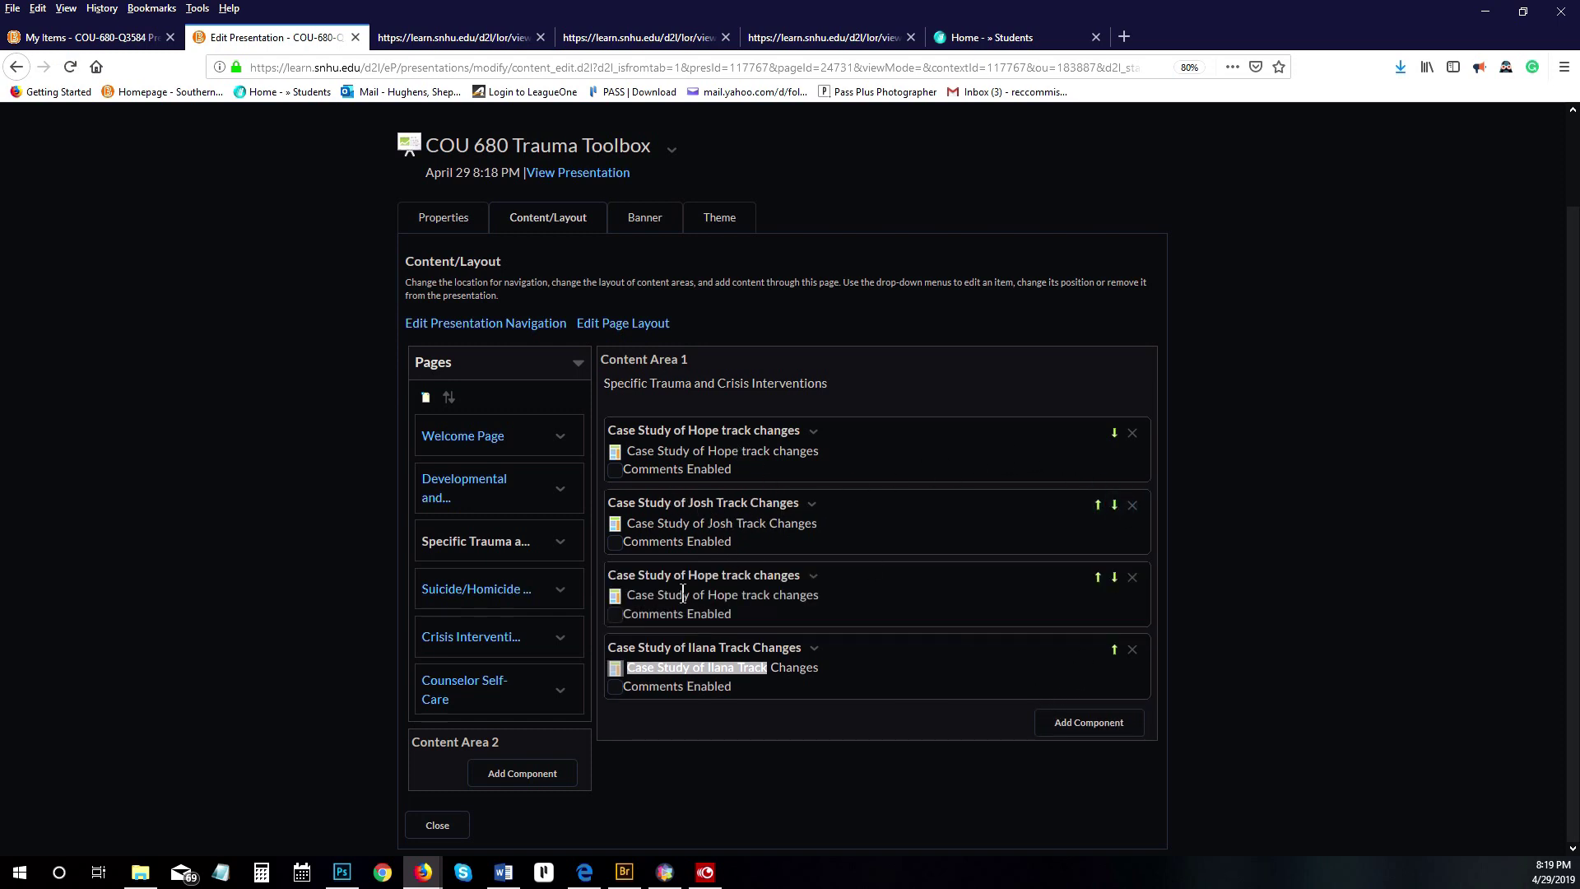
click(487, 681)
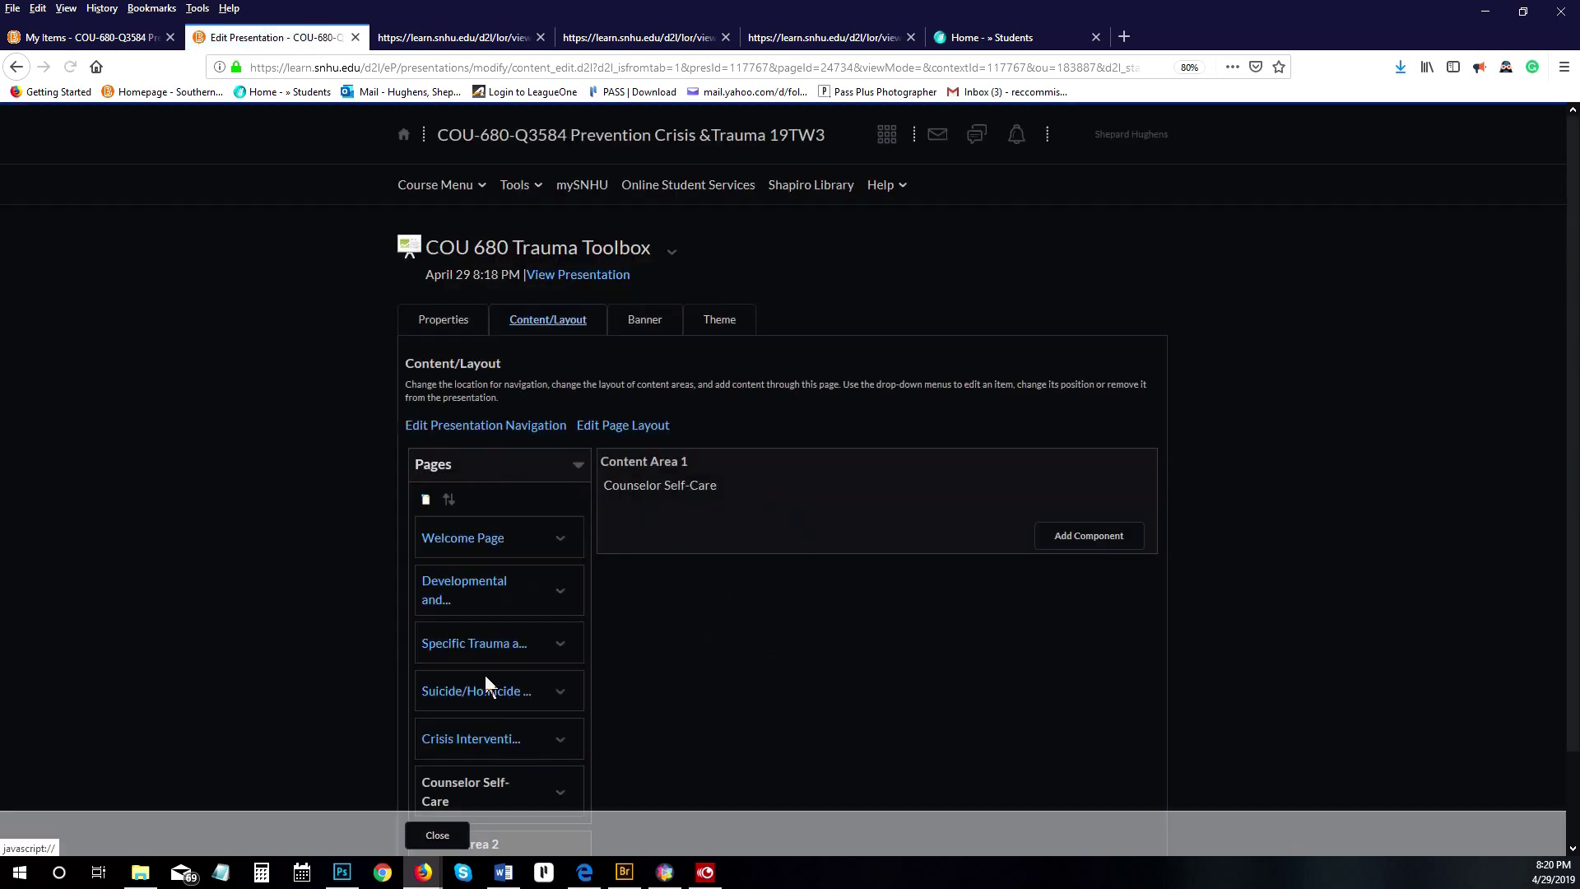
Add the existing artifact COU 680 Self-Care Plan Template-1 as a component on Counselor Self-Care.
scroll(666, 418, down, 2)
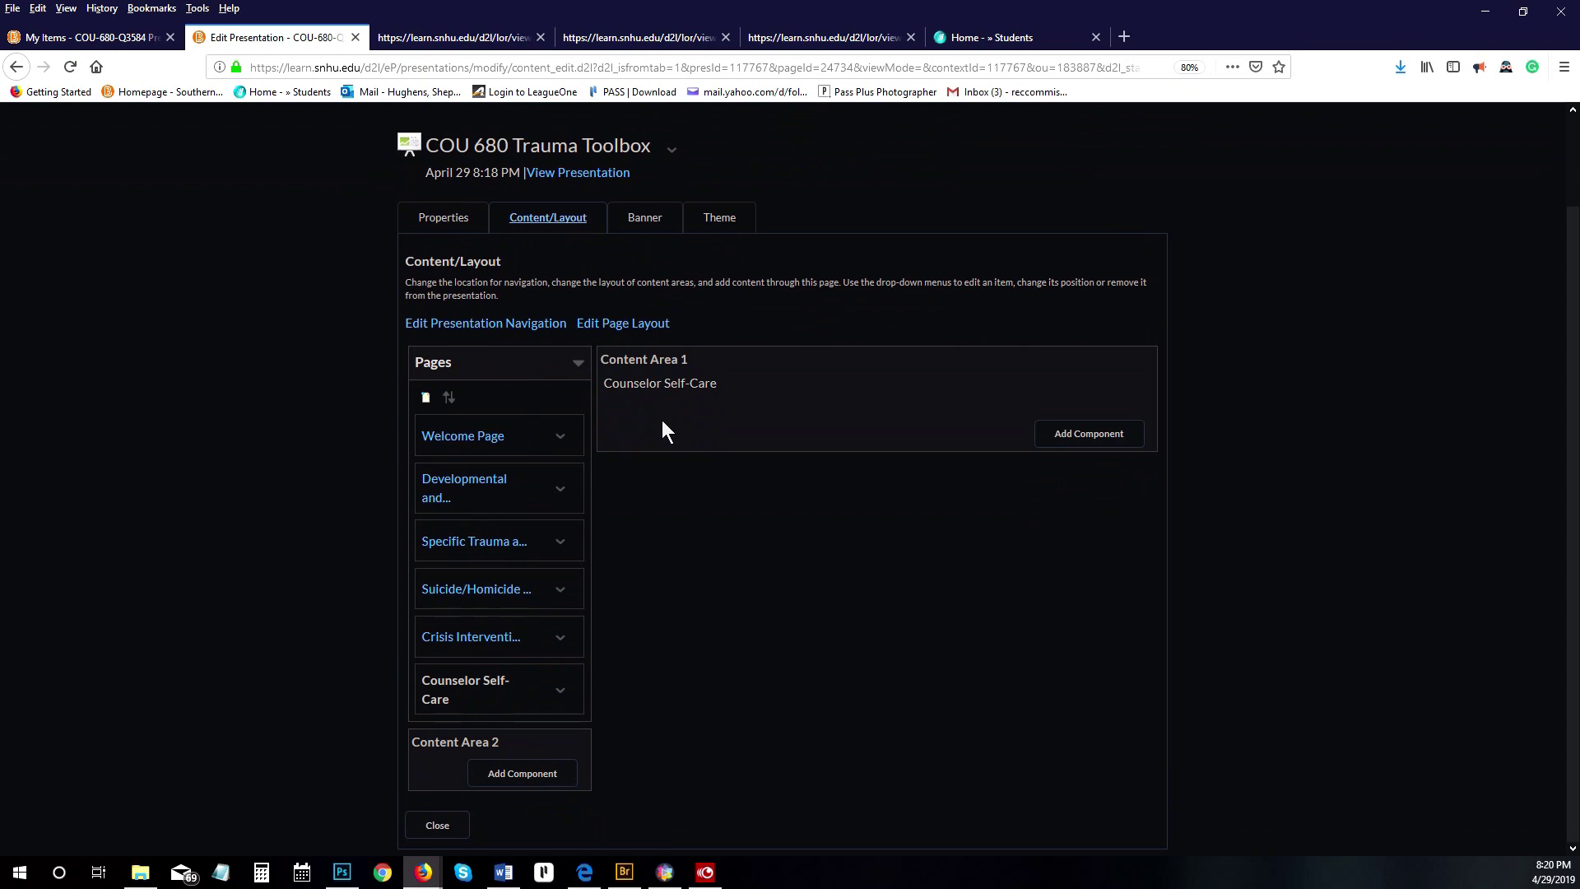
click(1092, 434)
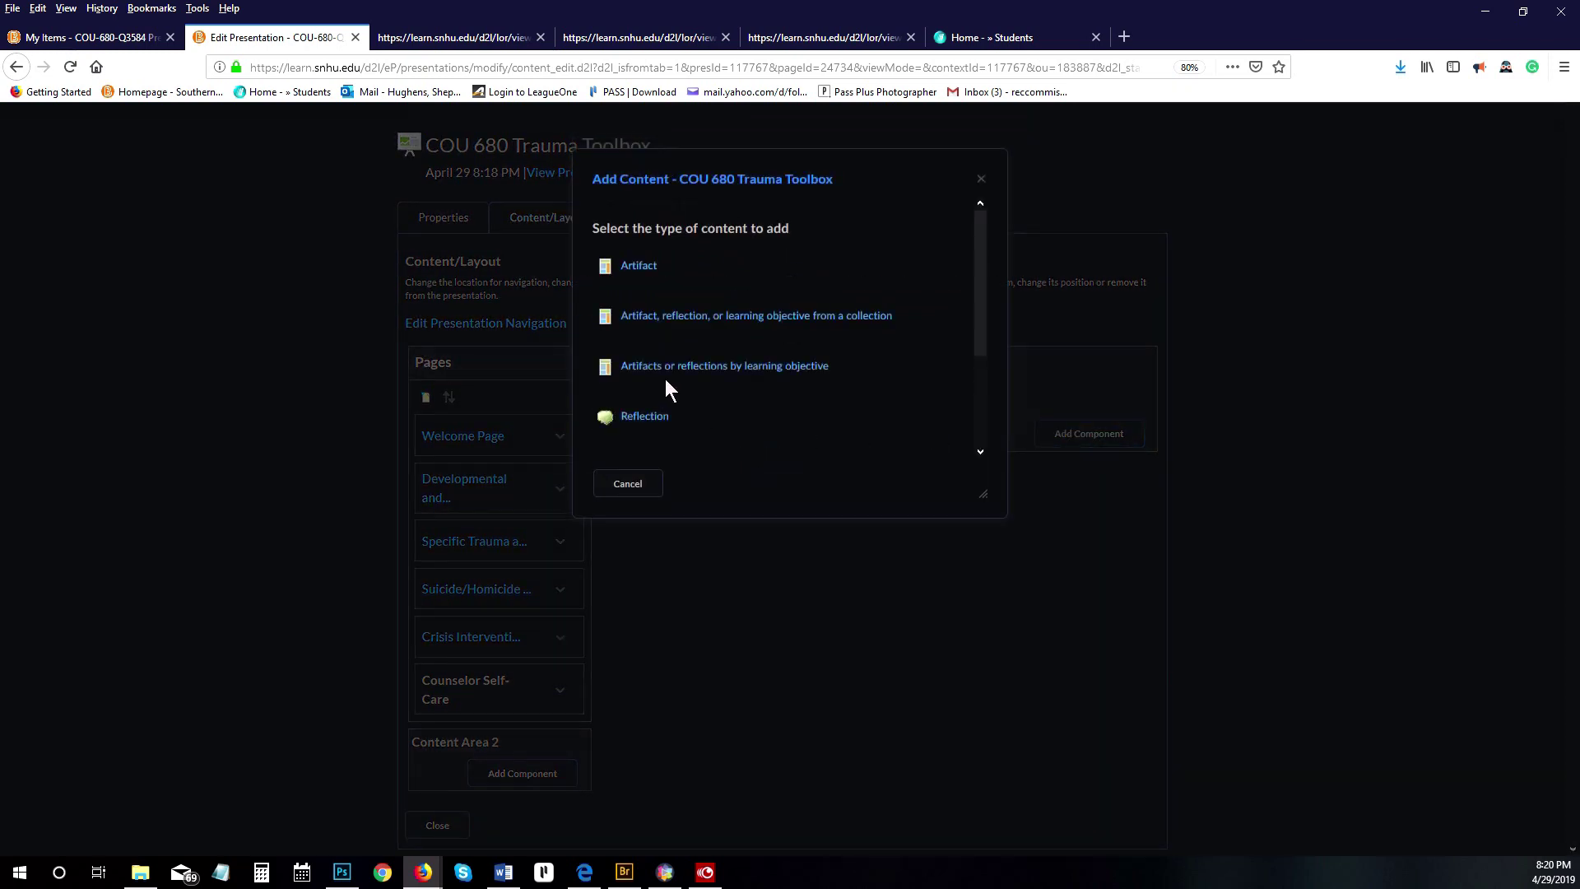
click(635, 269)
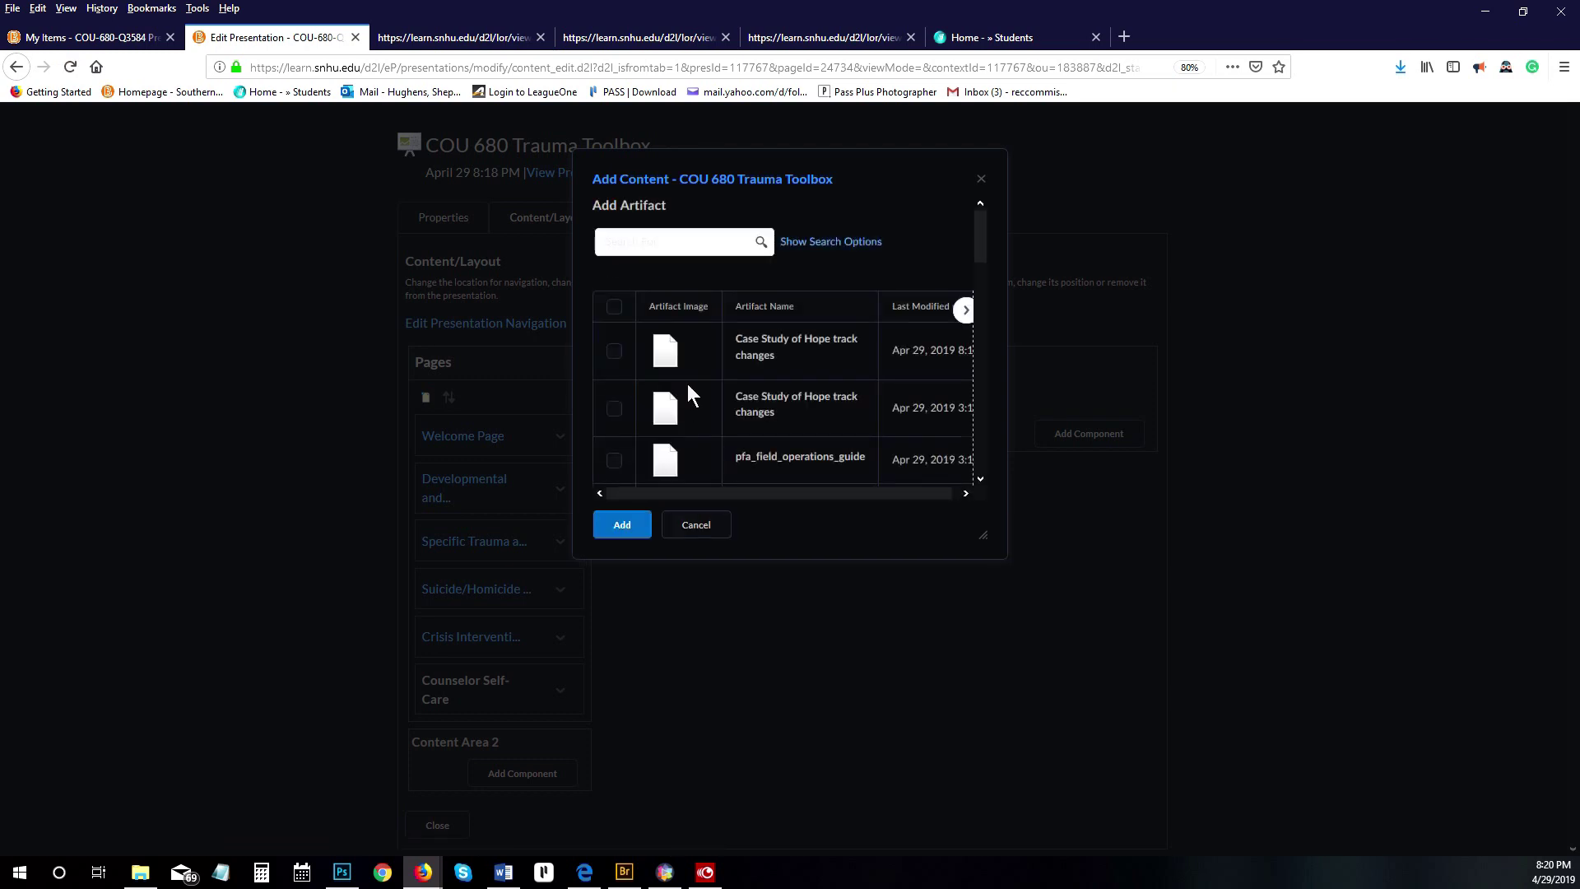
scroll(685, 370, down, 1)
scroll(683, 363, down, 6)
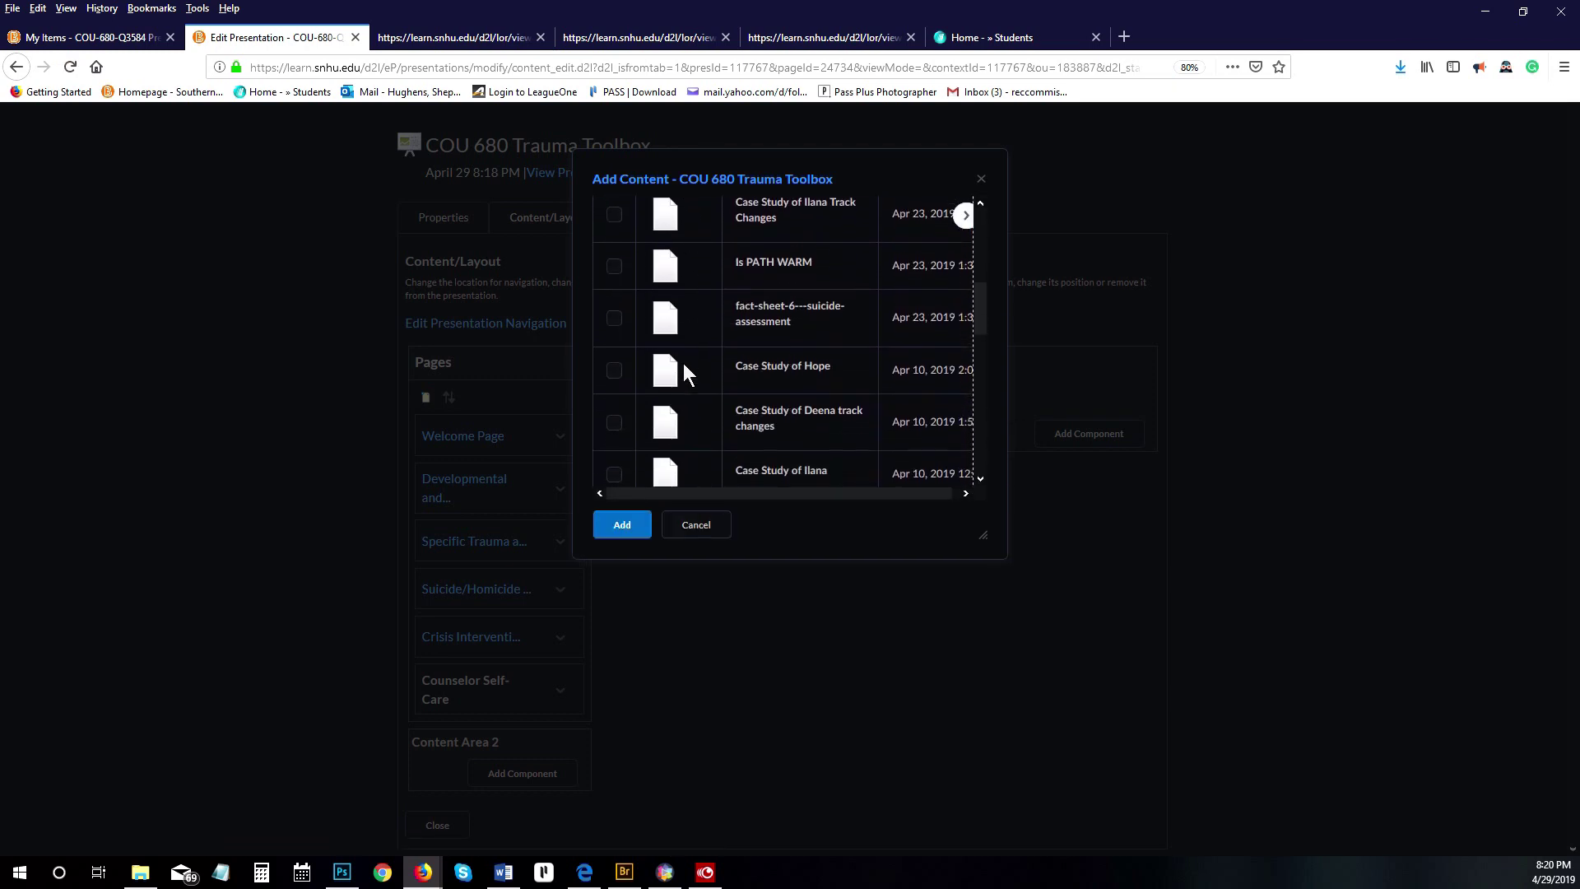
scroll(683, 363, down, 5)
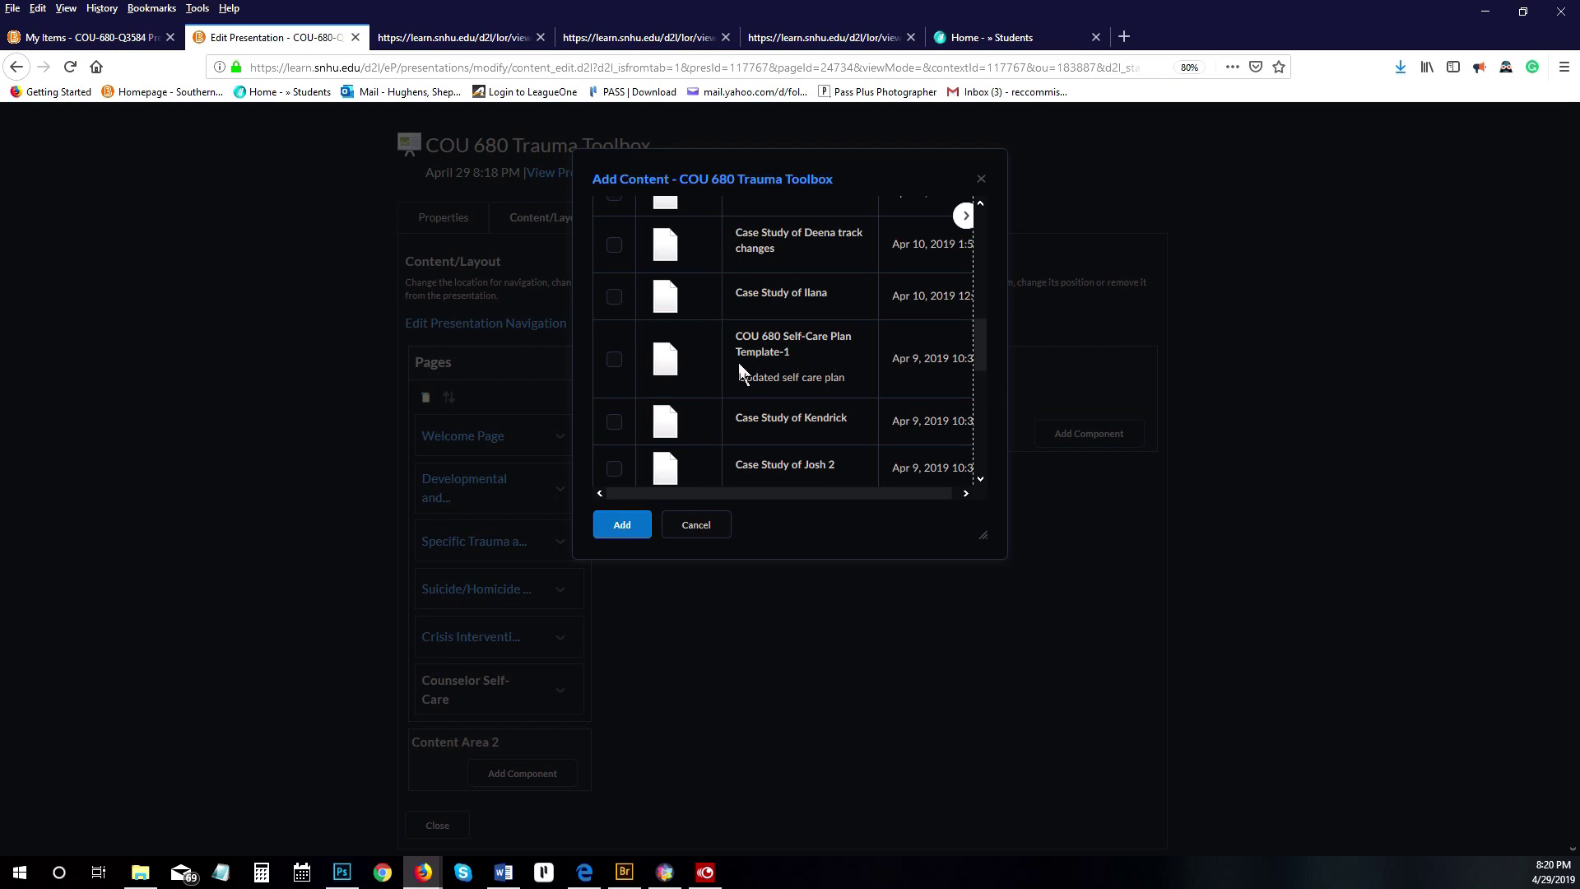
click(614, 362)
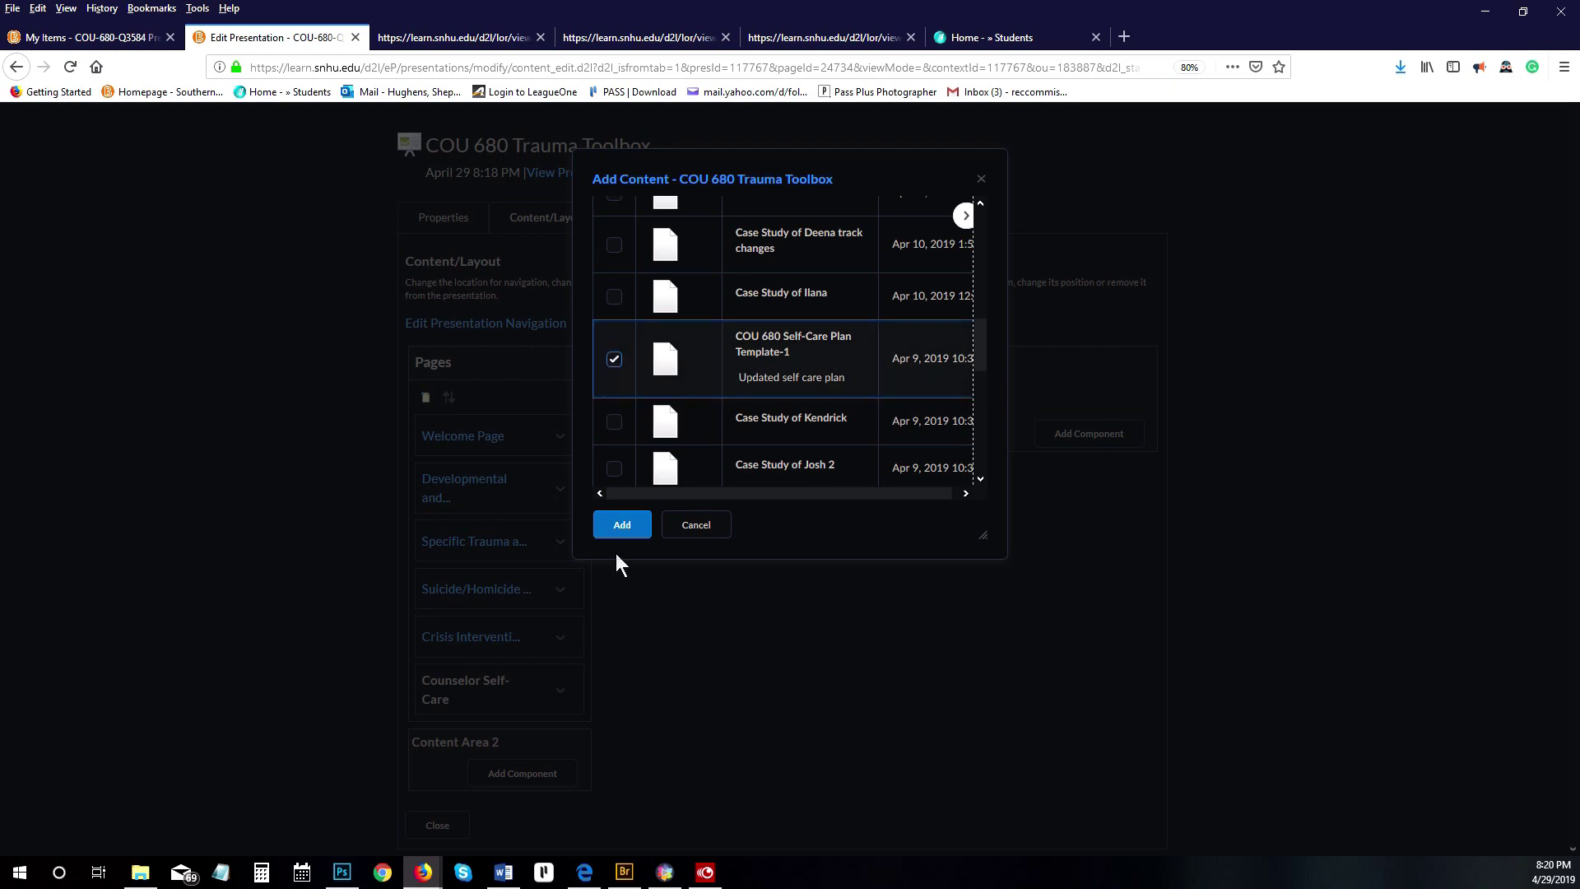
click(622, 525)
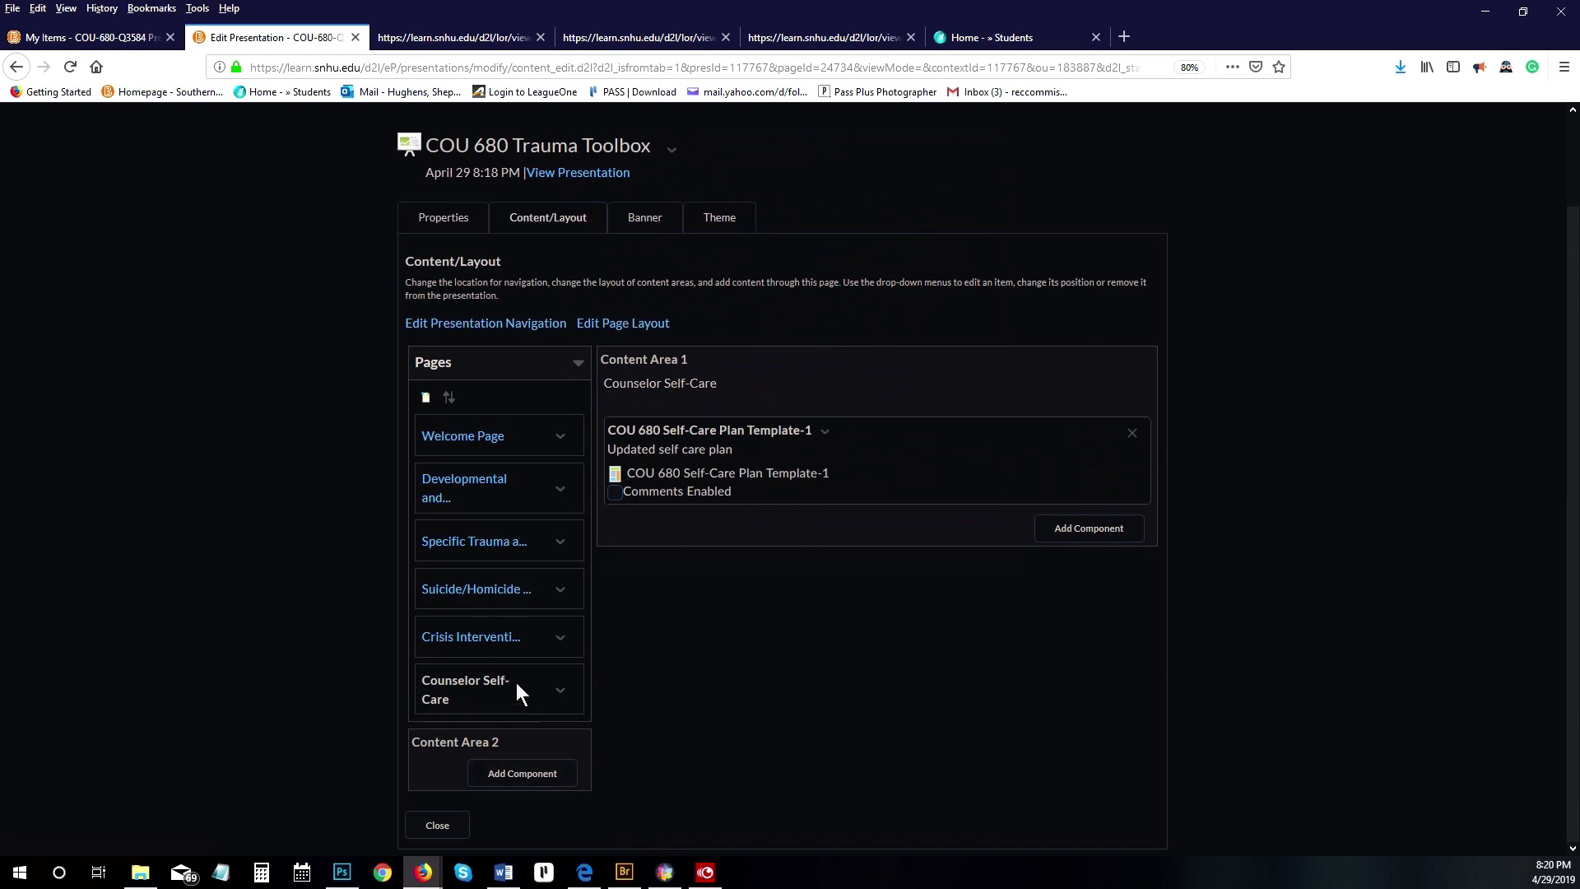
scroll(645, 638, up, 2)
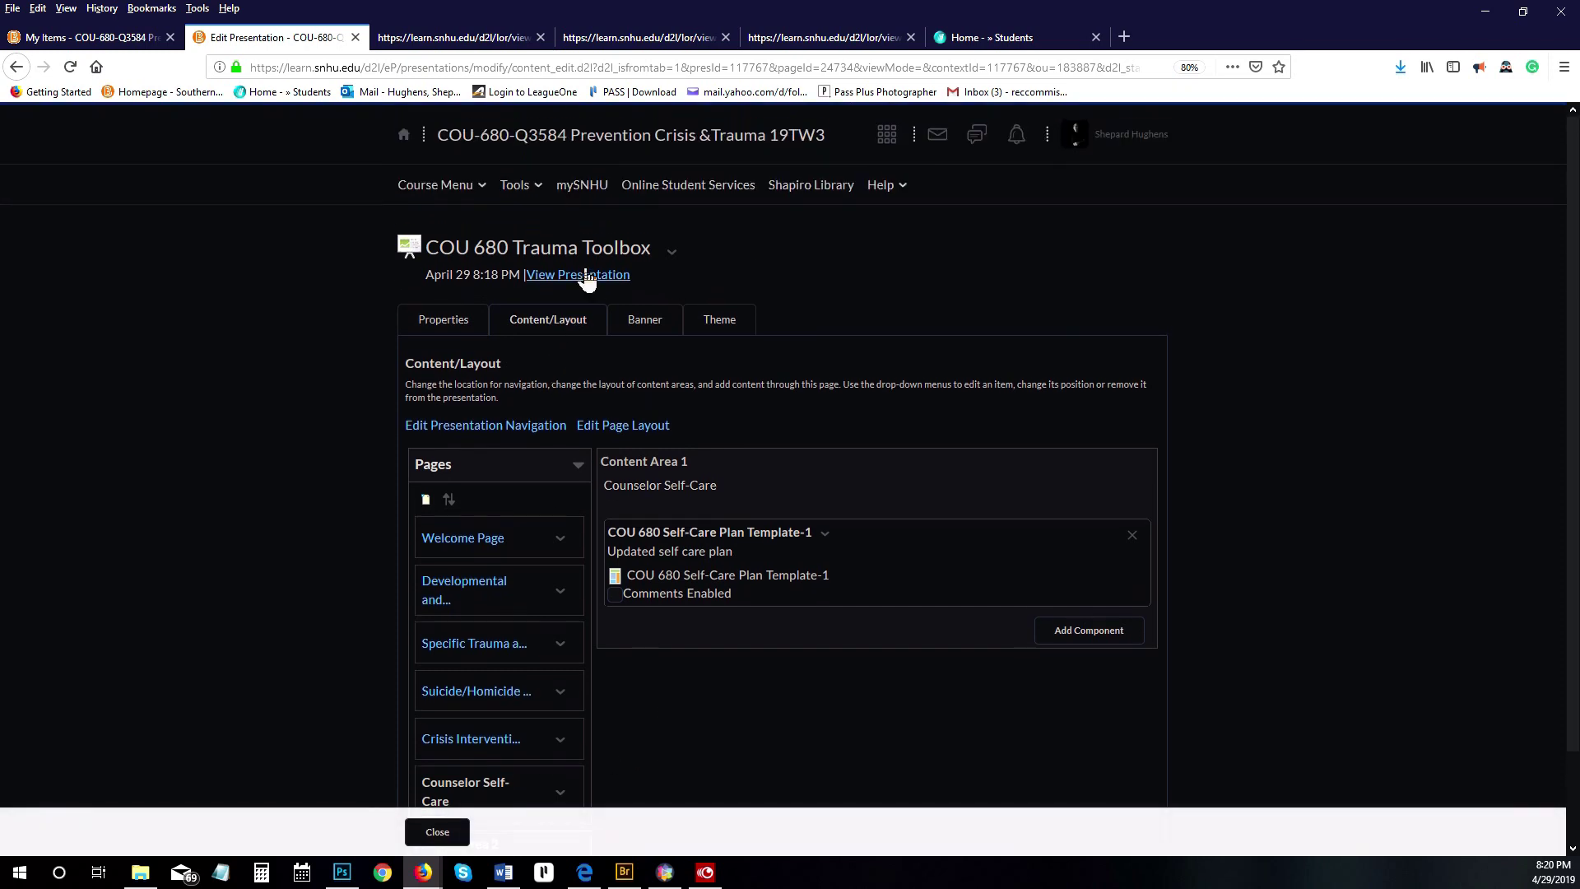
click(587, 276)
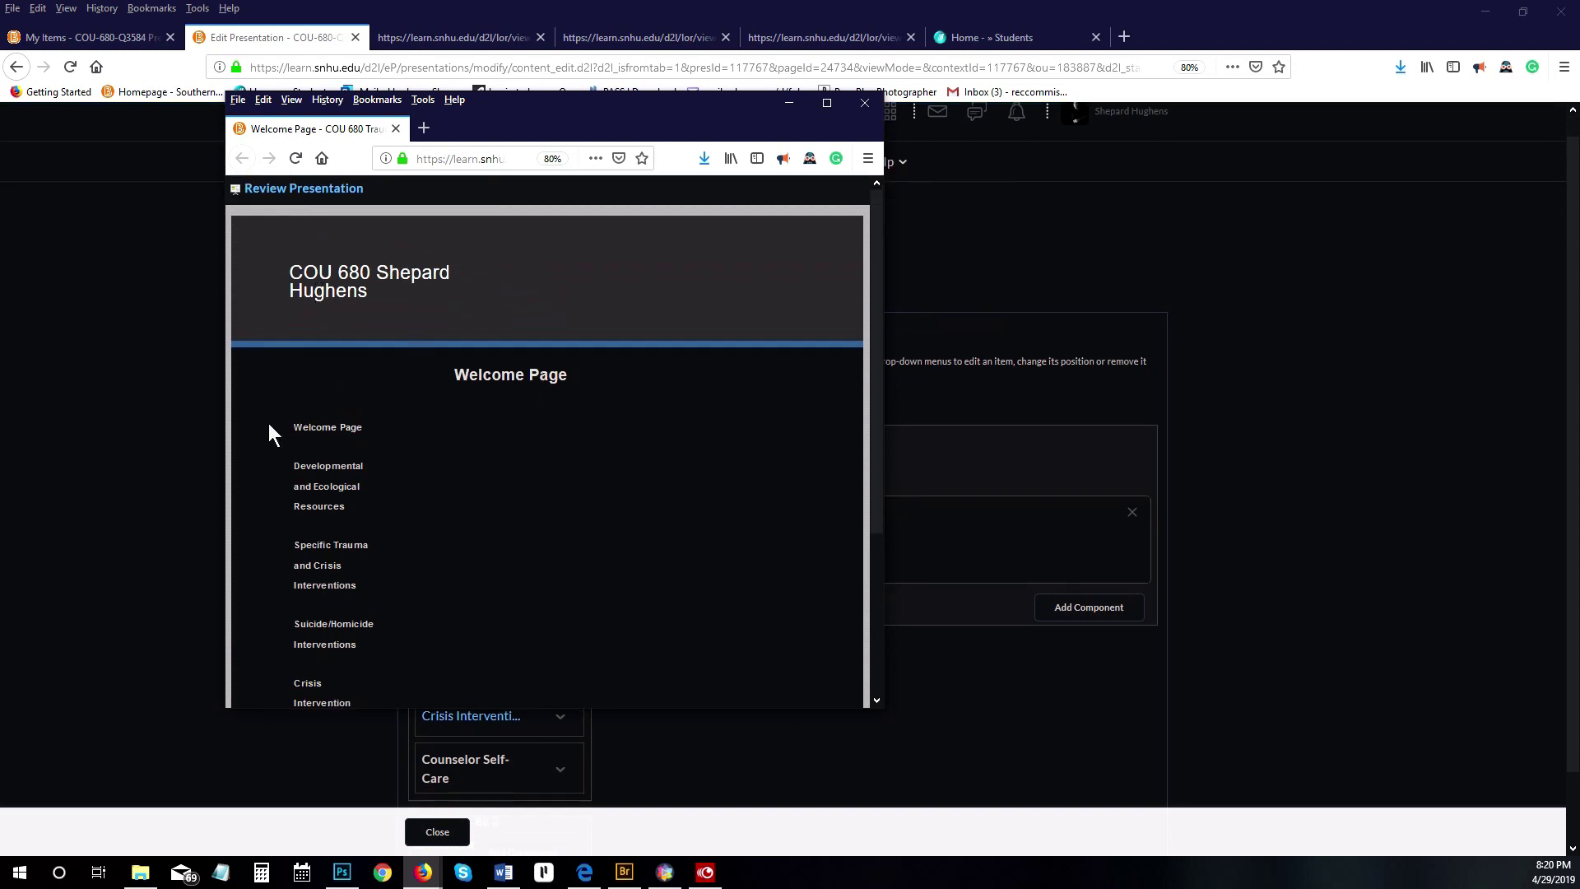
scroll(332, 443, down, 2)
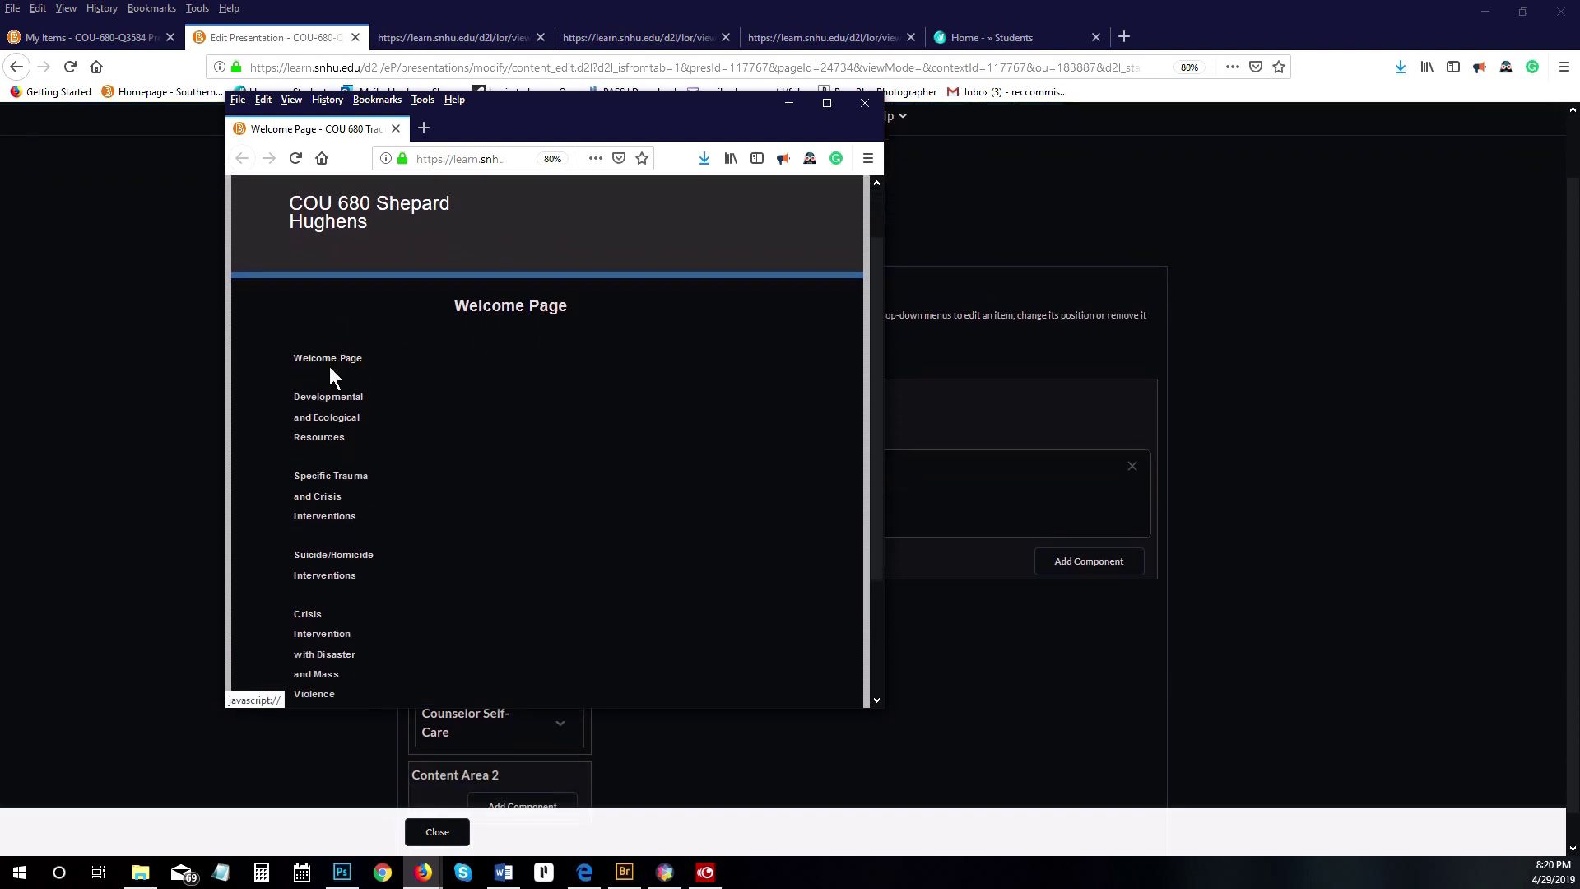
scroll(581, 481, down, 2)
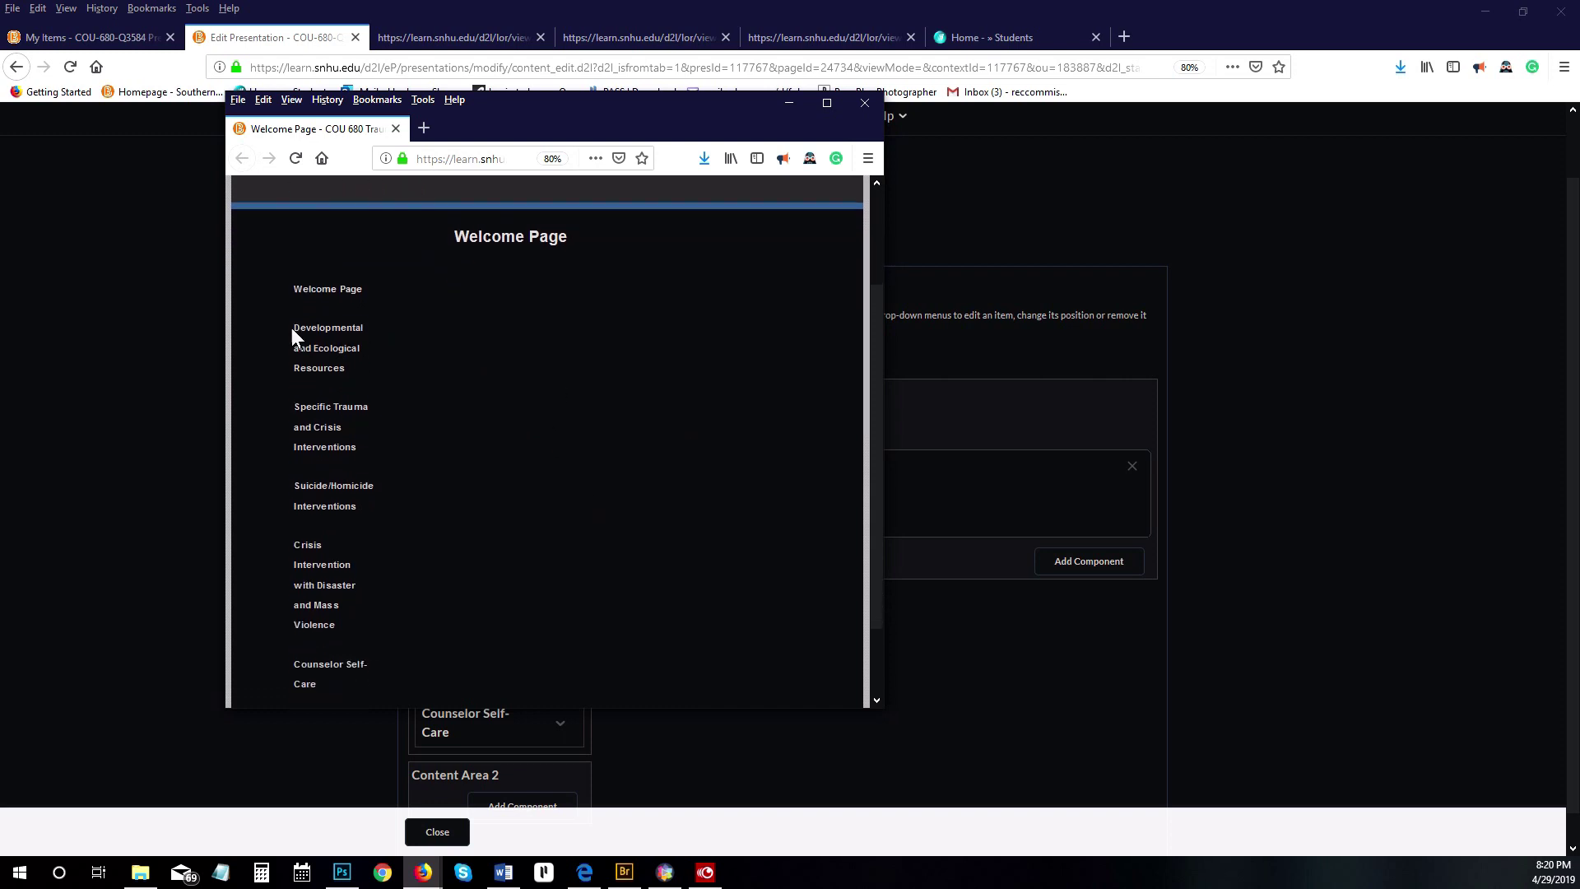
click(323, 431)
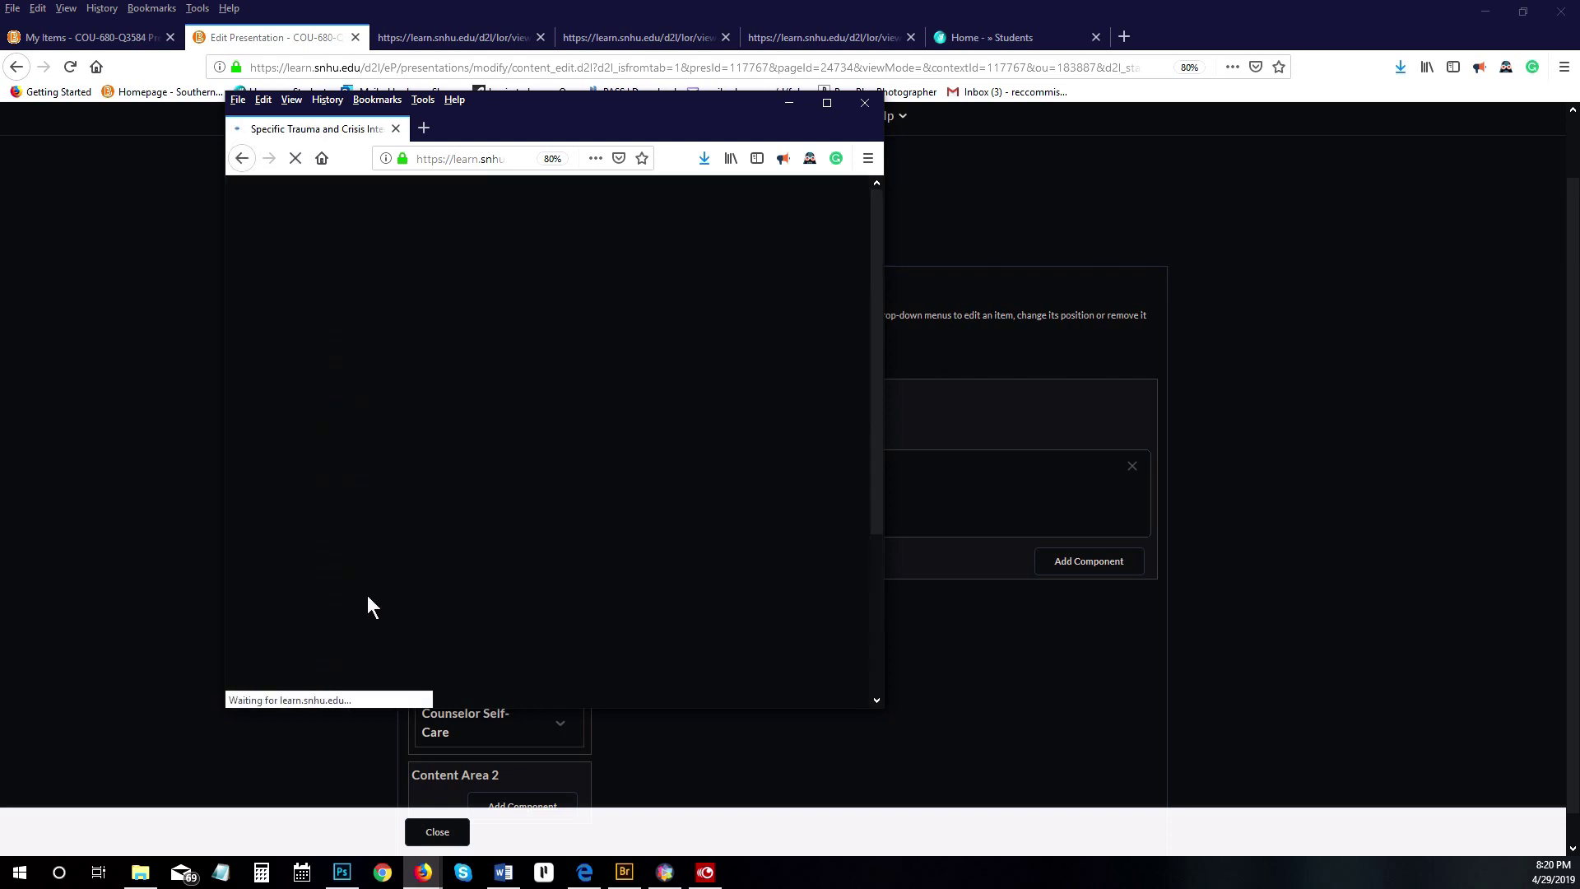
scroll(601, 443, down, 4)
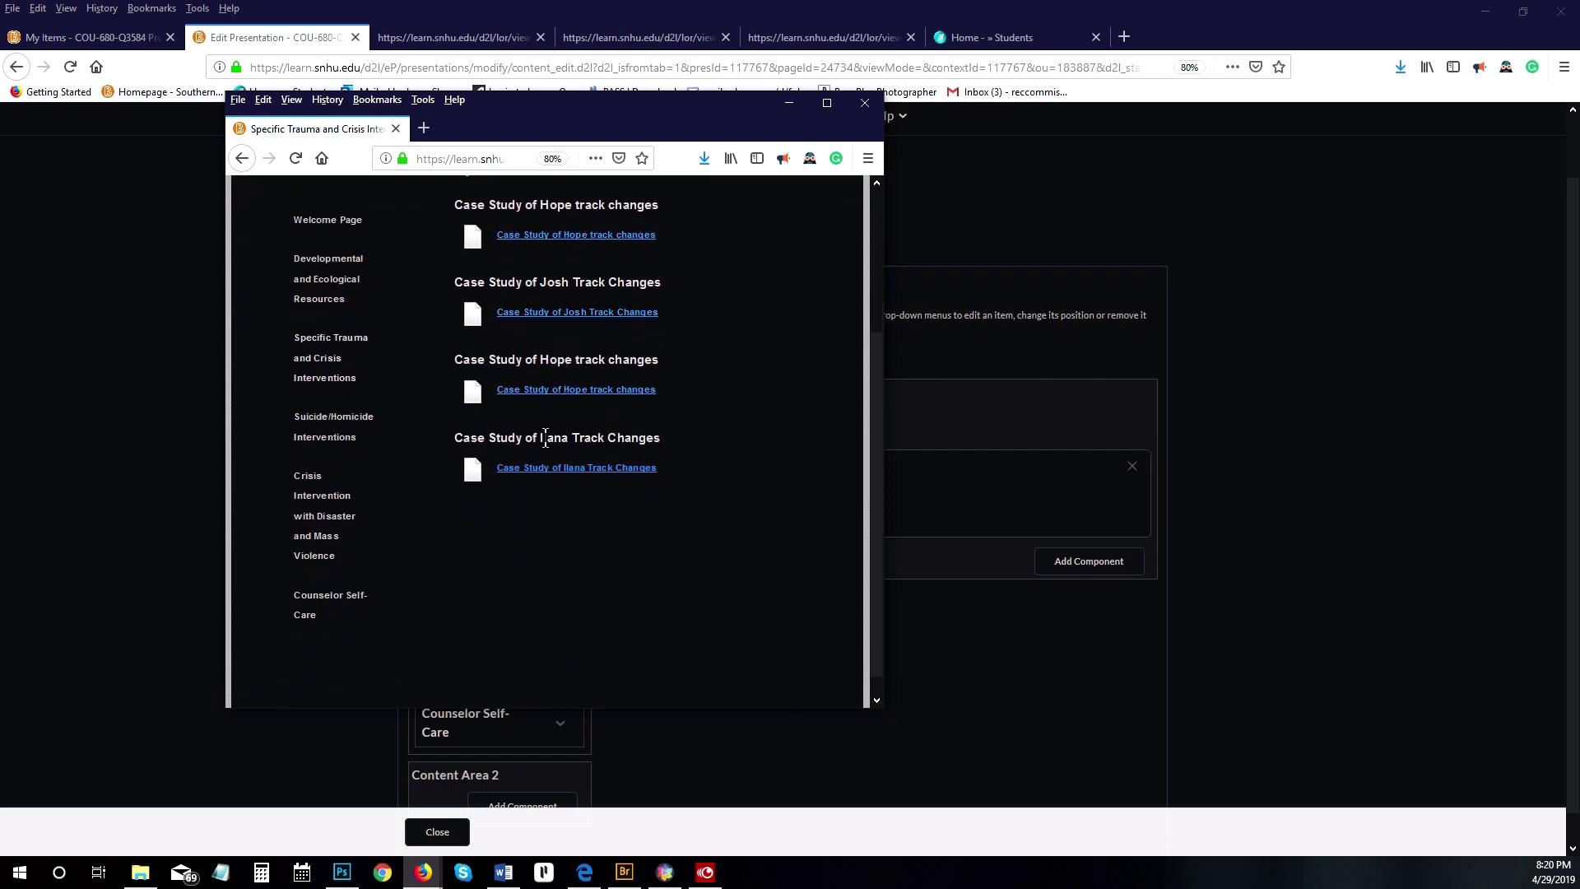
click(313, 593)
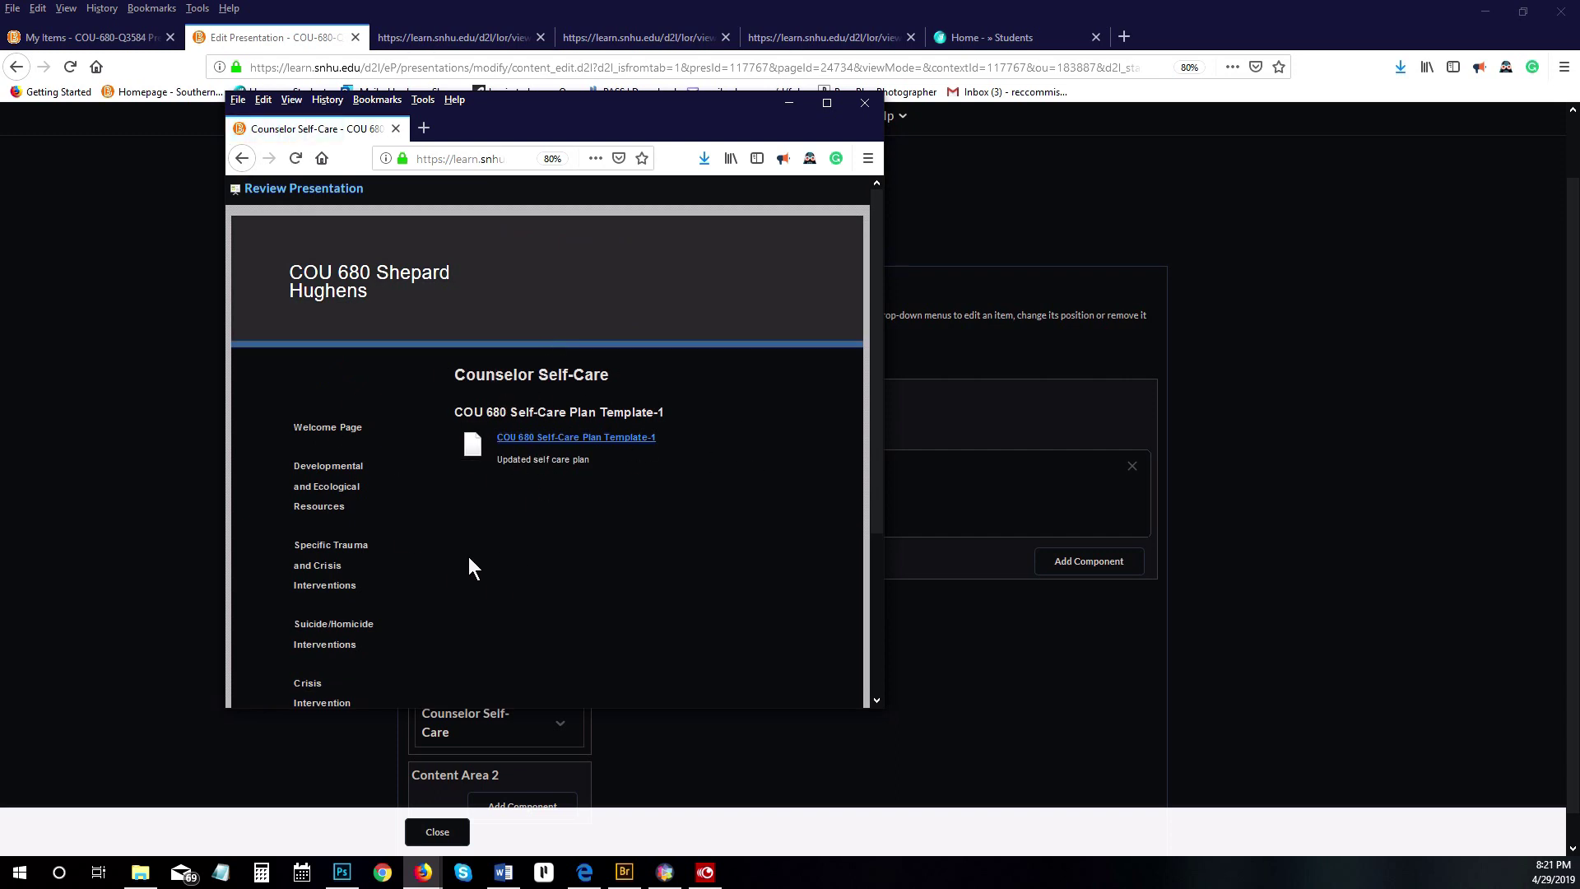
click(863, 104)
scroll(510, 534, down, 1)
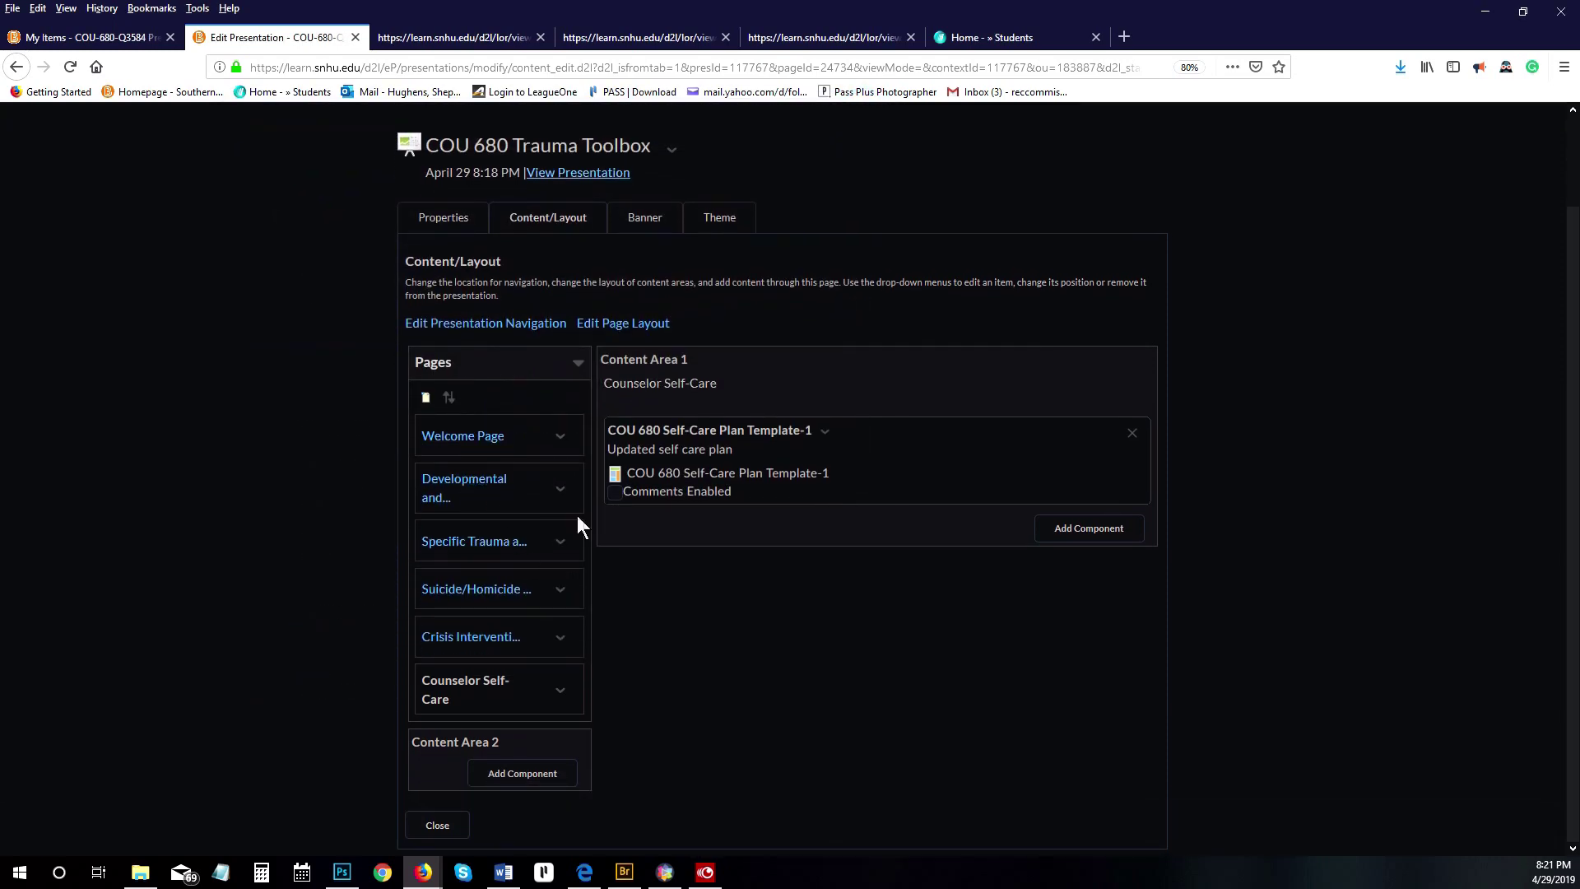
scroll(574, 515, up, 1)
scroll(494, 435, down, 1)
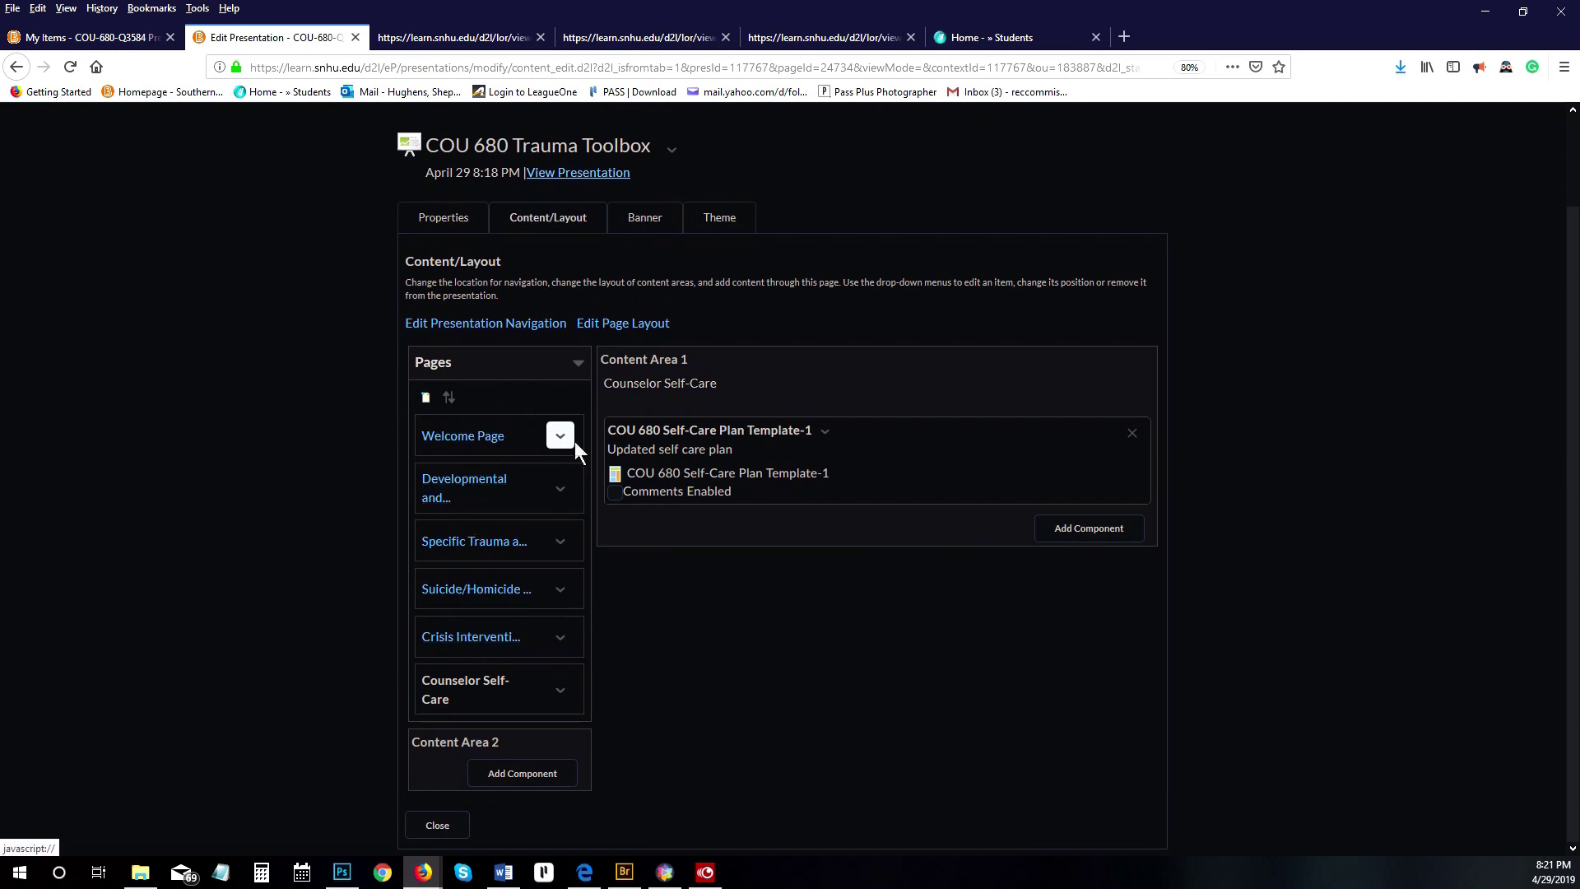
click(447, 401)
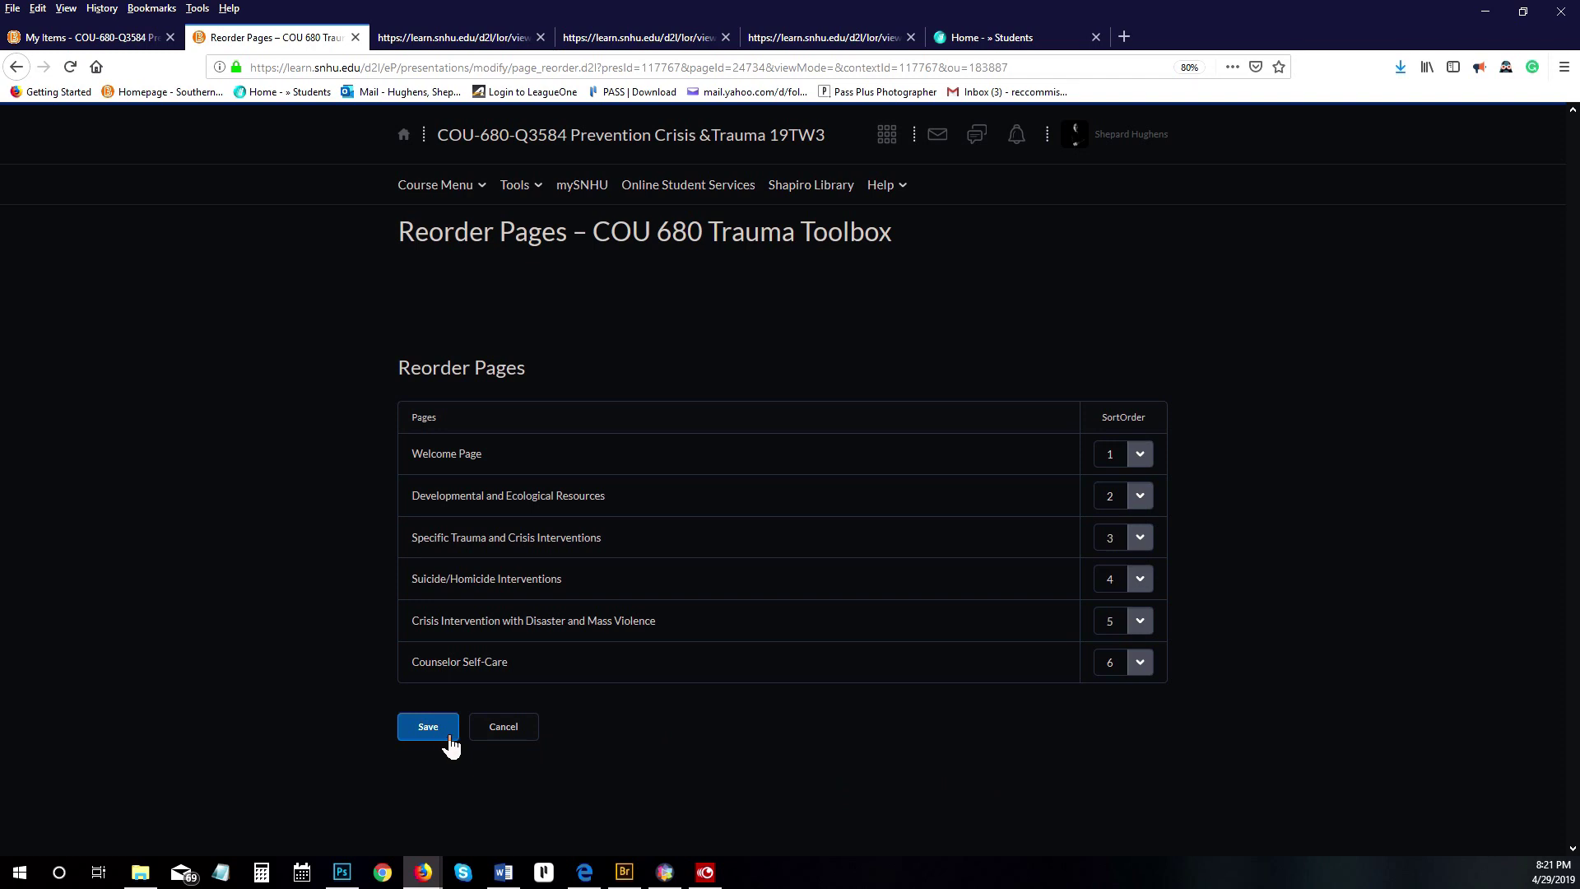
click(504, 737)
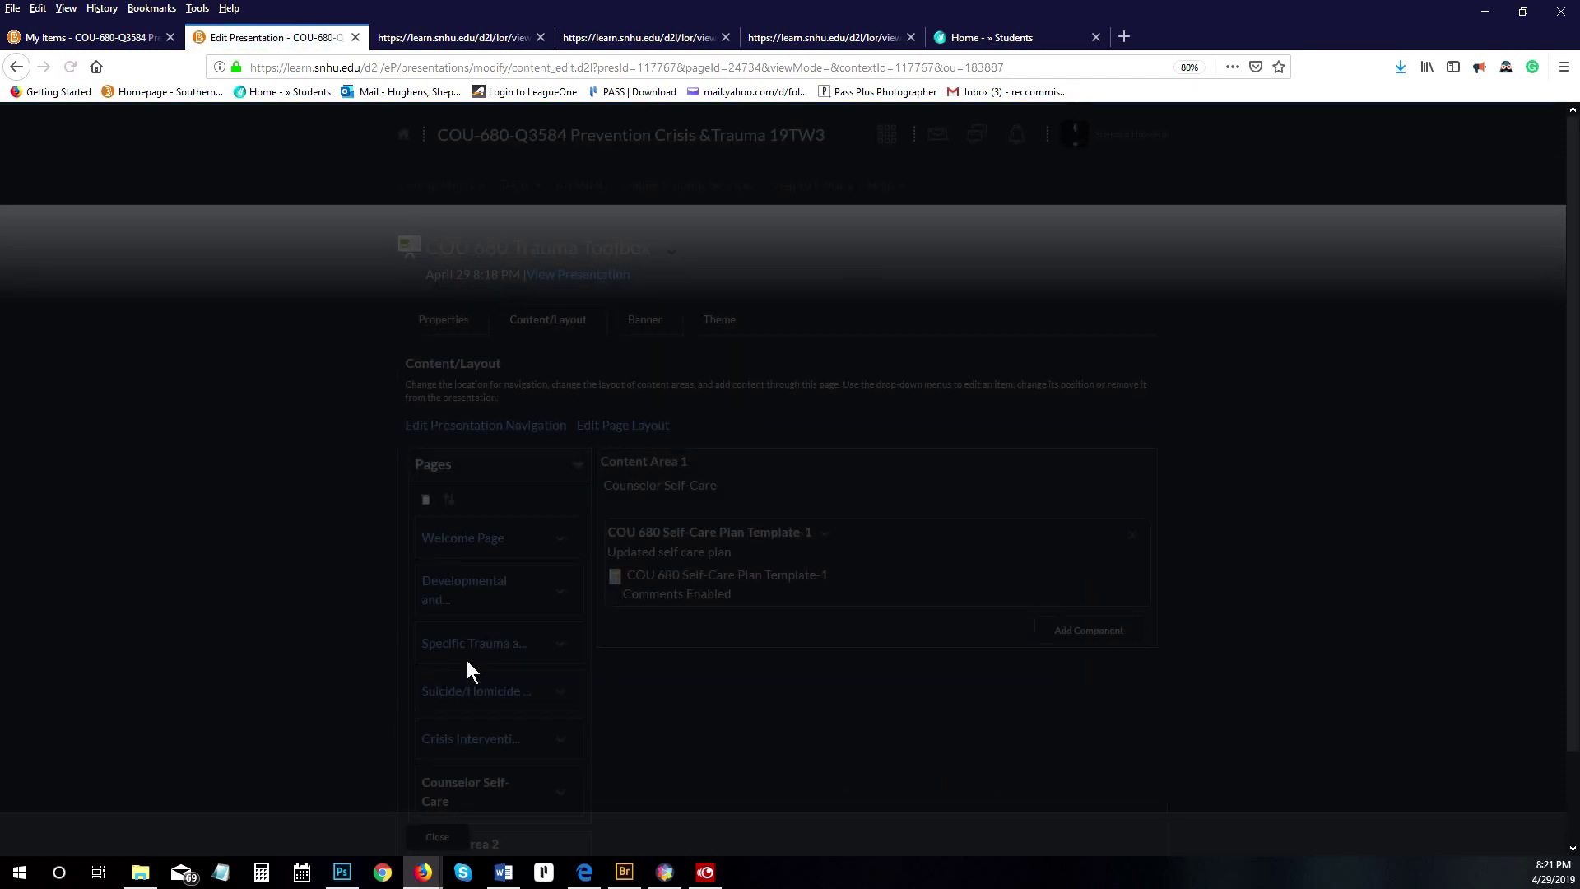
scroll(487, 481, down, 2)
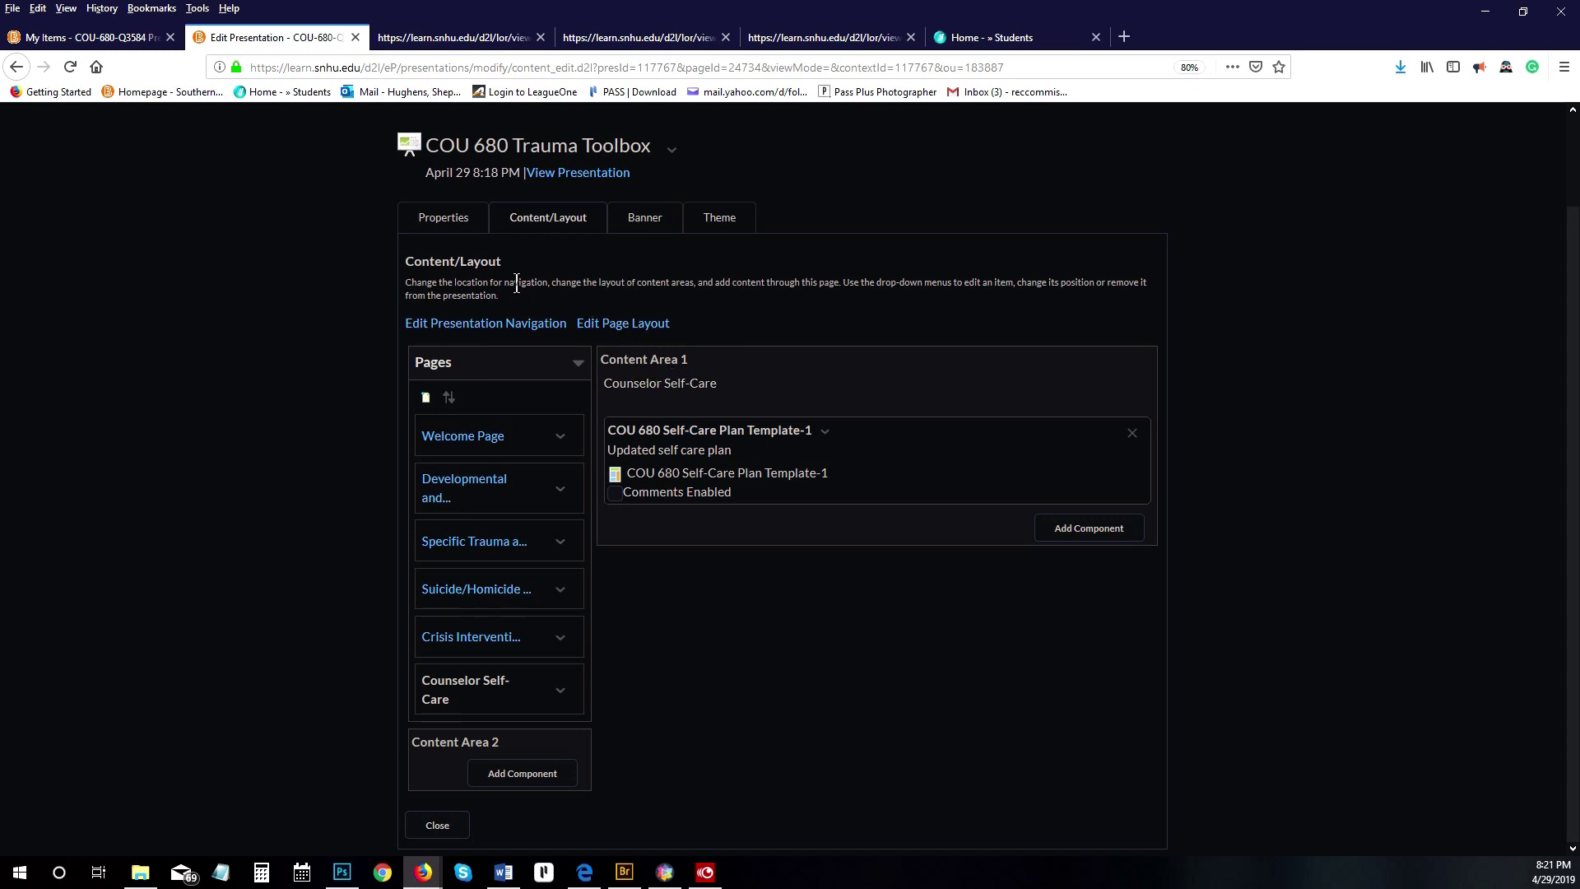
scroll(517, 284, up, 2)
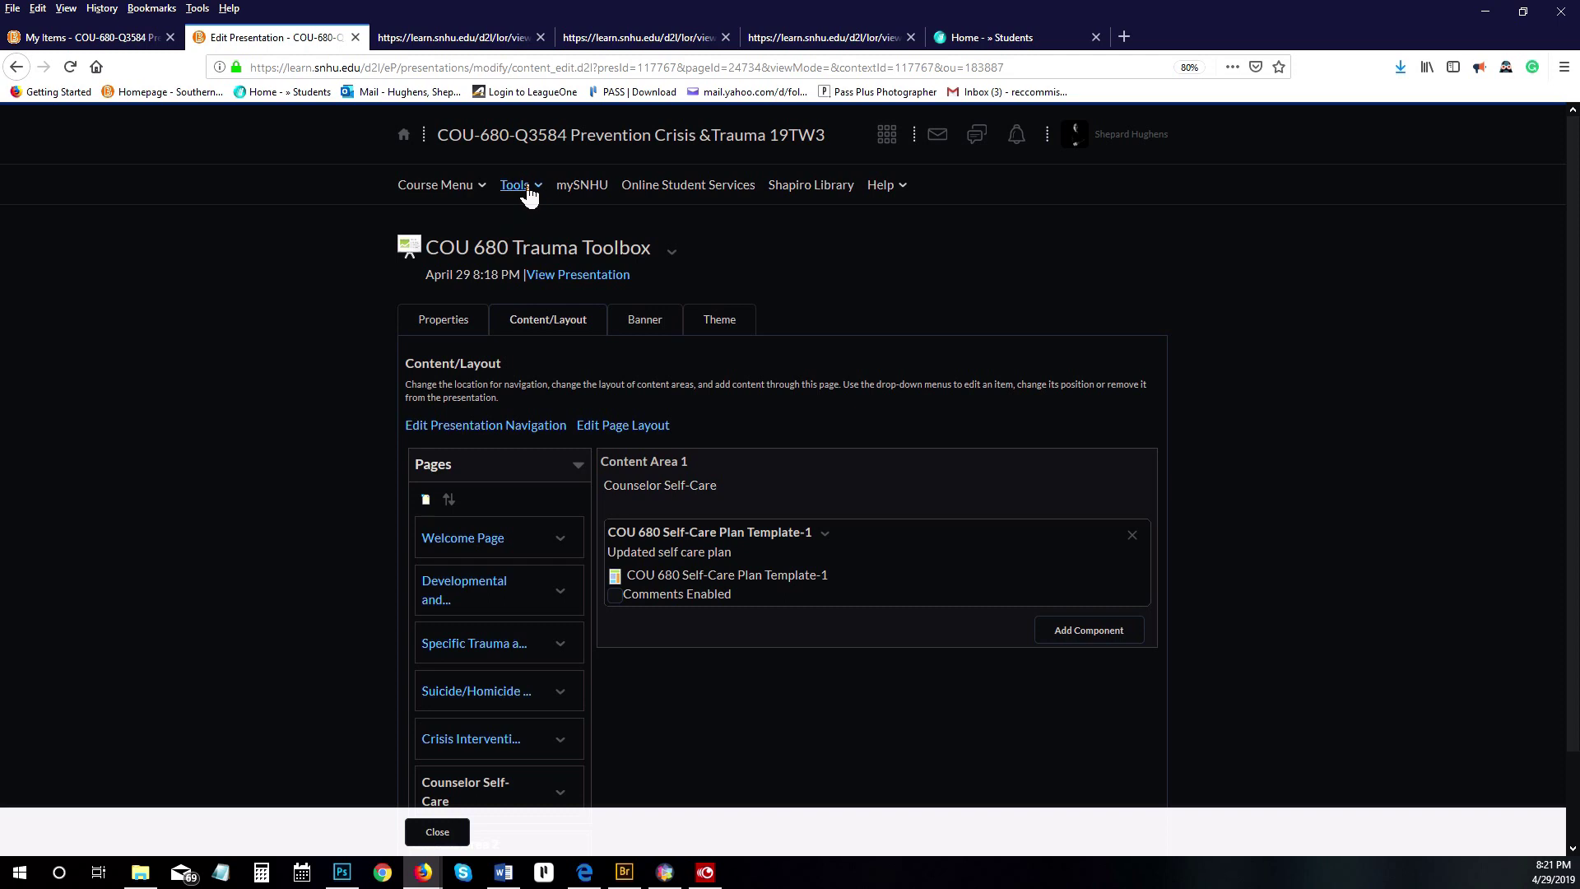
Return to My Items via Tools > ePortfolio and dismiss the Add dropdown.
click(523, 186)
click(503, 296)
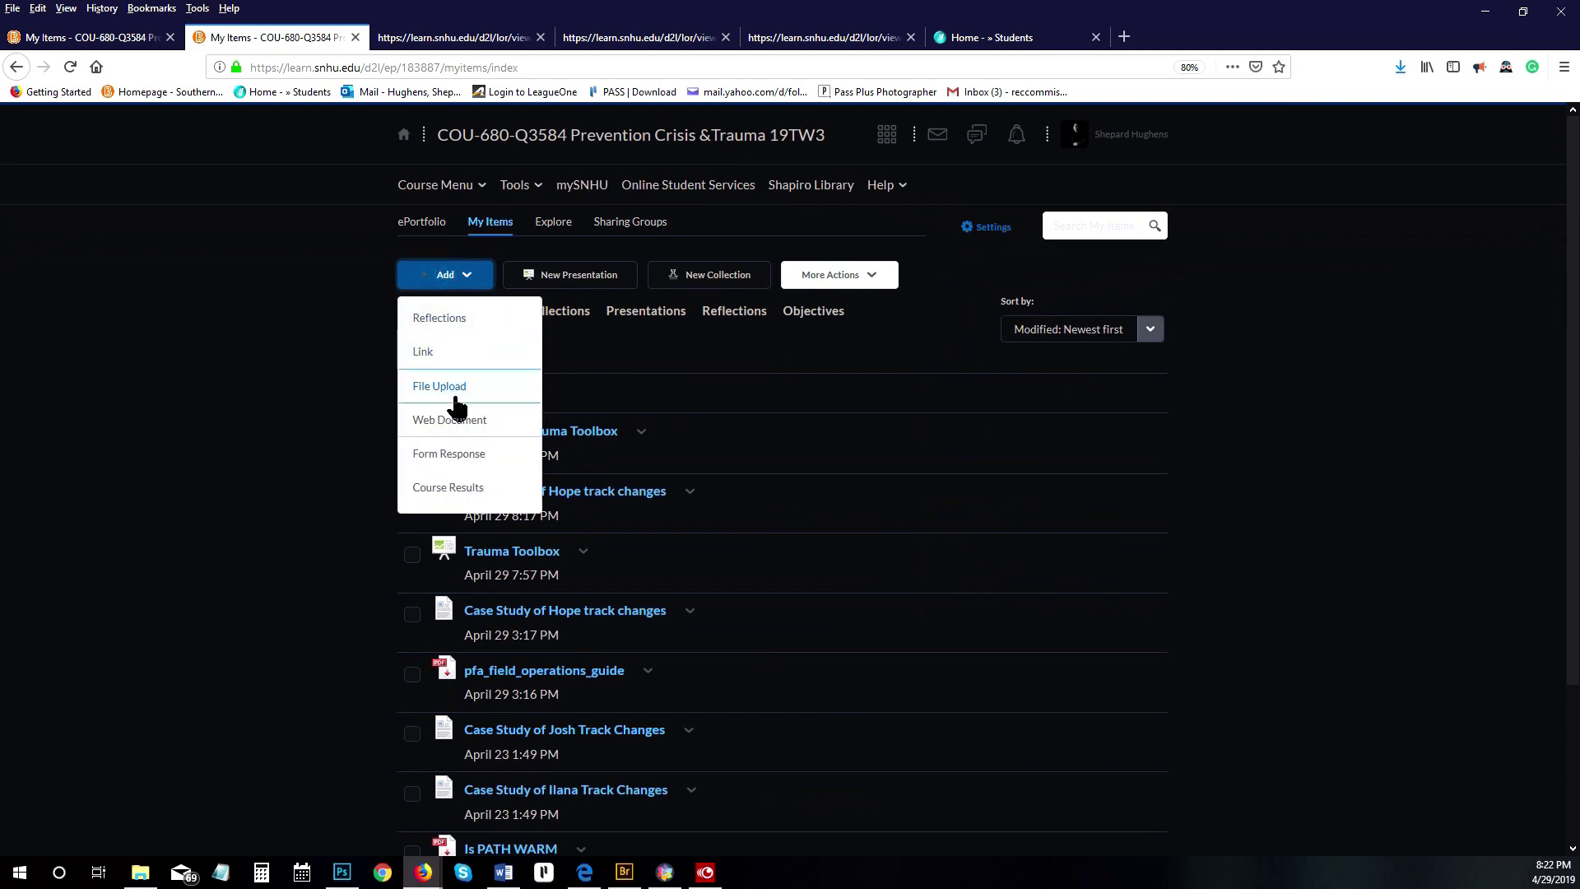
click(935, 377)
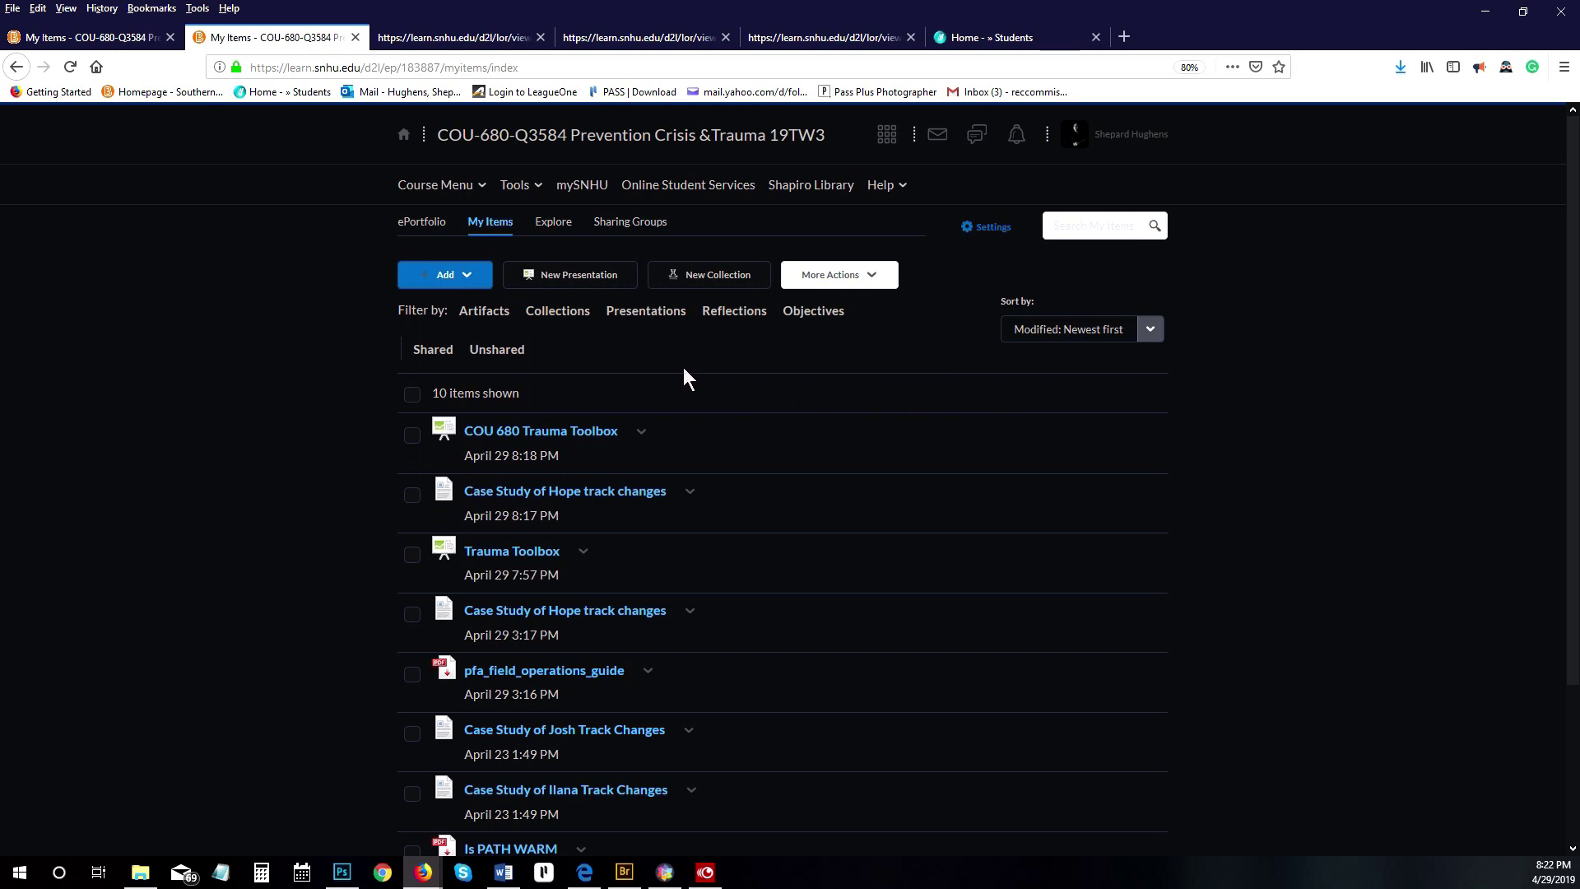